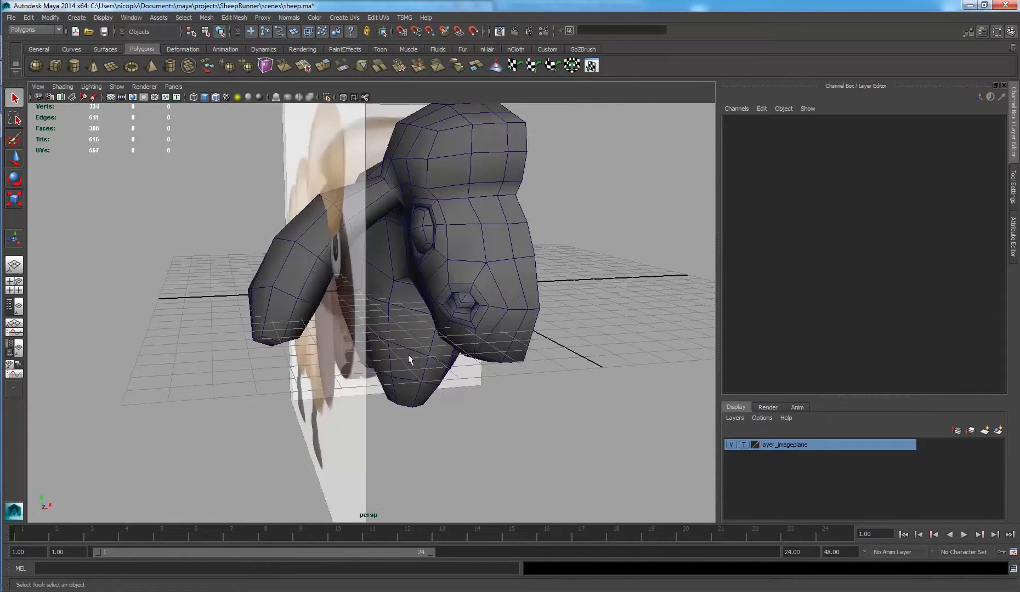
Step: Create a polygon cube and move it down onto the front hoof of the reference in the side view
key("space")
key("space")
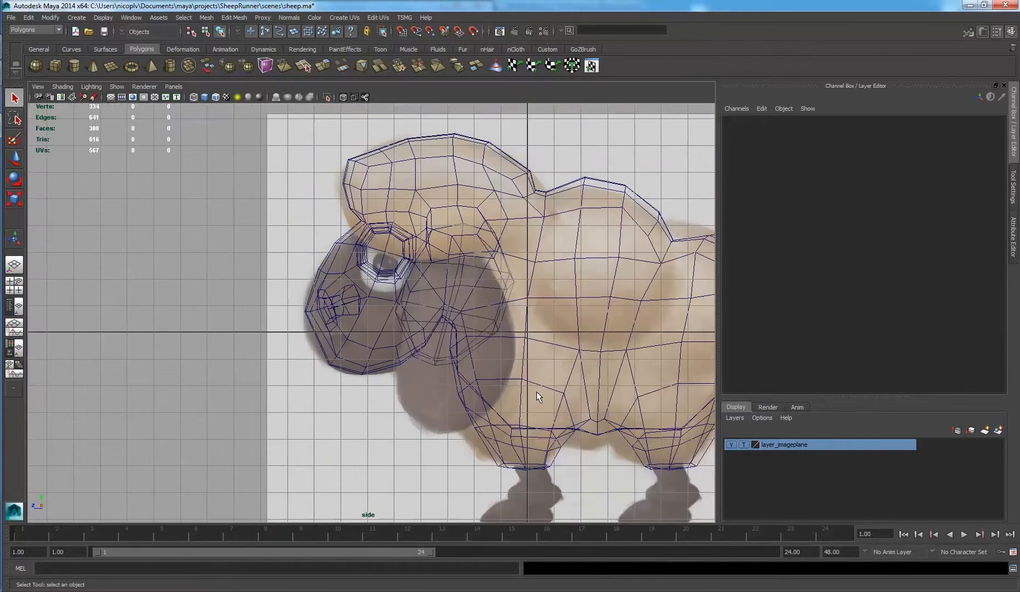
middle_click_drag(537, 391, 462, 308, "alt")
scroll(473, 367, "up", 5)
scroll(450, 351, "up", 1)
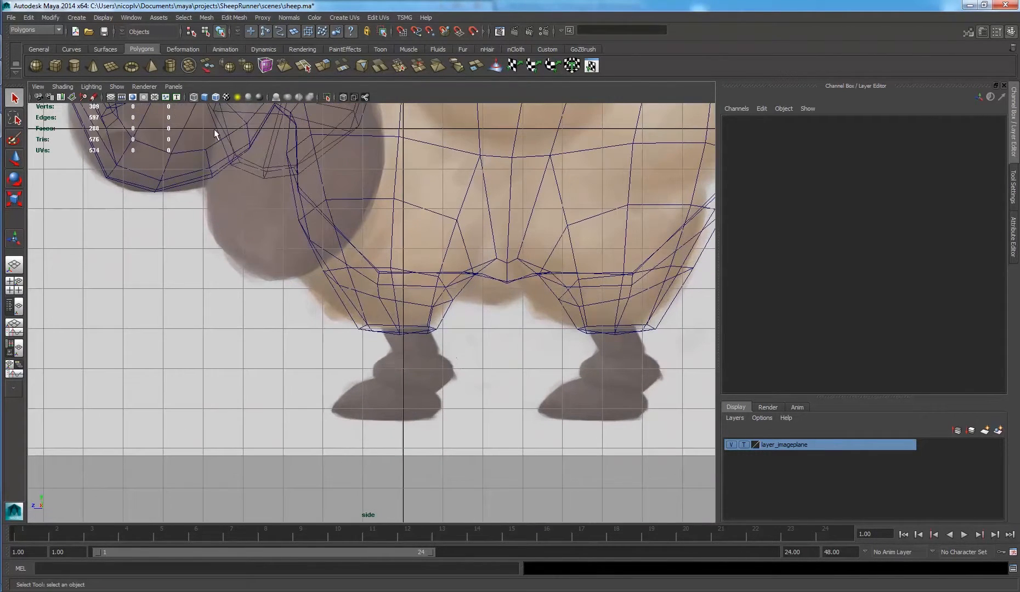
left_click(55, 66)
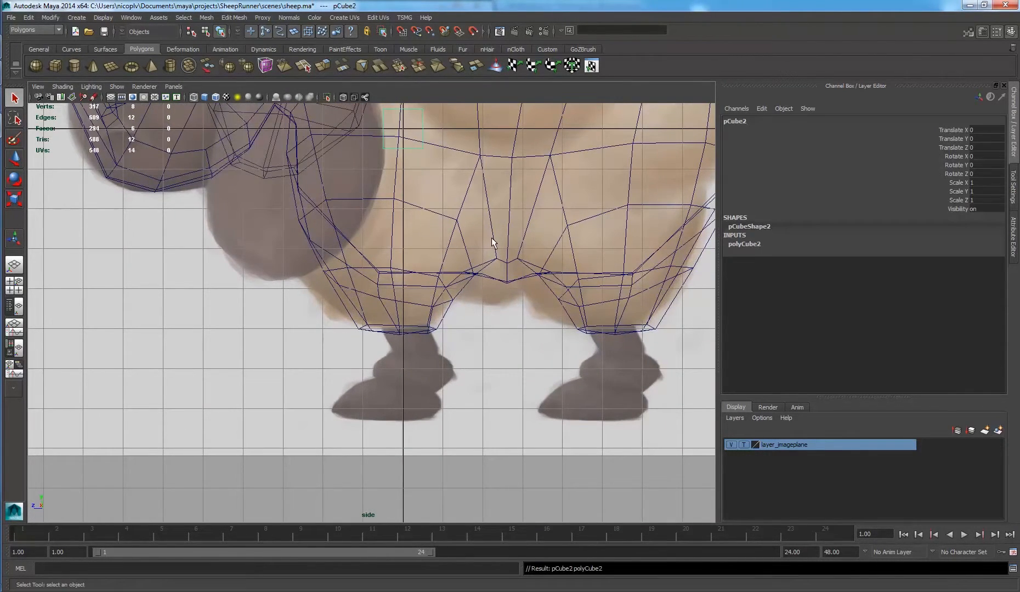
scroll(501, 244, "down", 2)
scroll(458, 222, "up", 1)
key("w")
left_click_drag(398, 161, 386, 380)
Step: Scale the cube to about 2.687 to match the hoof's length, then flatten its Y scale to about 1.085
right_click_drag(407, 404, 430, 415, "alt")
middle_click_drag(430, 416, 399, 317, "alt")
right_click_drag(399, 317, 433, 346, "alt")
middle_click_drag(433, 346, 523, 357)
key("r")
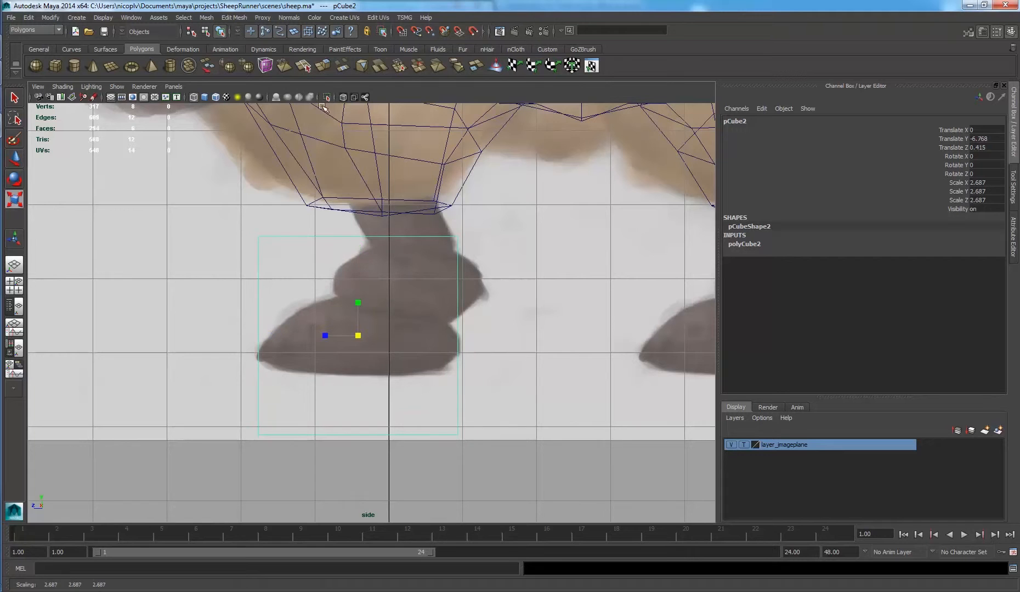
left_click_drag(358, 303, 361, 323)
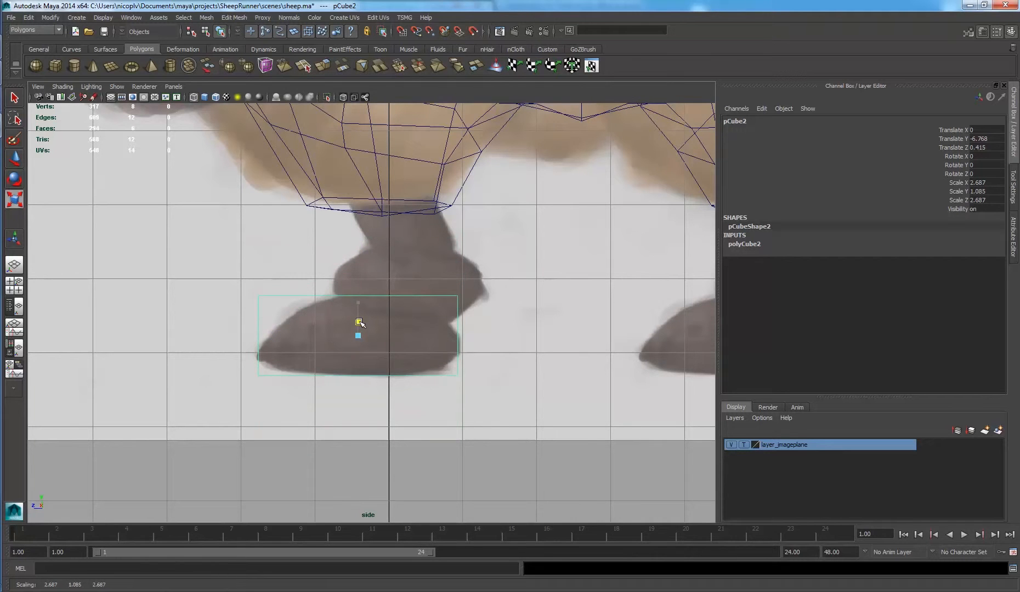
Step: In the front view, align the cube with the hoof at about X -1.801 and narrow its X scale to about 2.49
key("space")
key("space")
middle_click_drag(290, 369, 341, 281, "alt")
scroll(342, 281, "up", 1)
key("w")
left_click_drag(511, 389, 466, 389)
key("r")
Step: Raise the hoof cube to about Y -6.733 and reduce its Y scale to about 0.957
key("w")
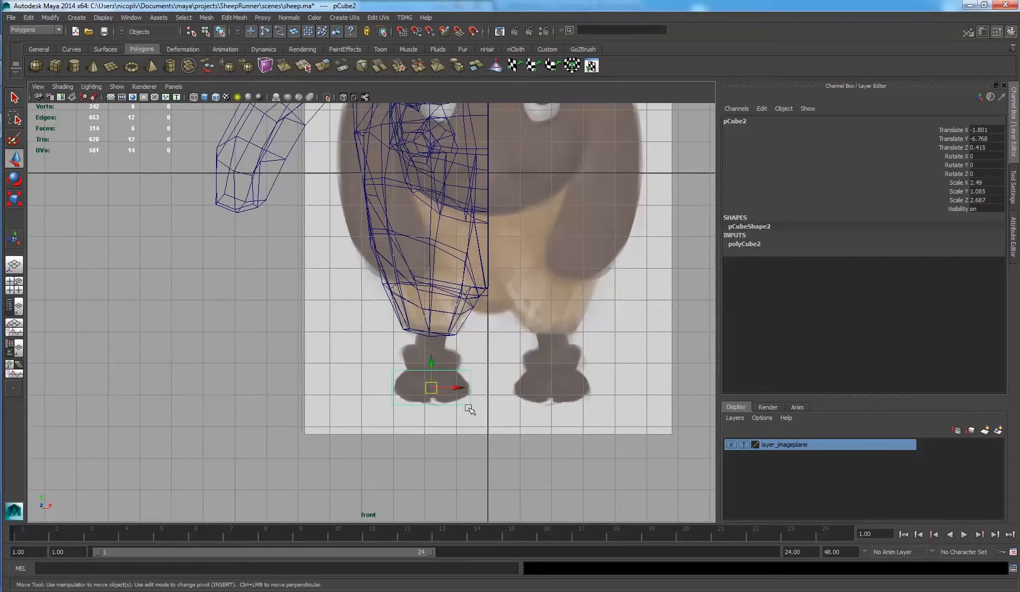
scroll(462, 398, "up", 2)
key("r")
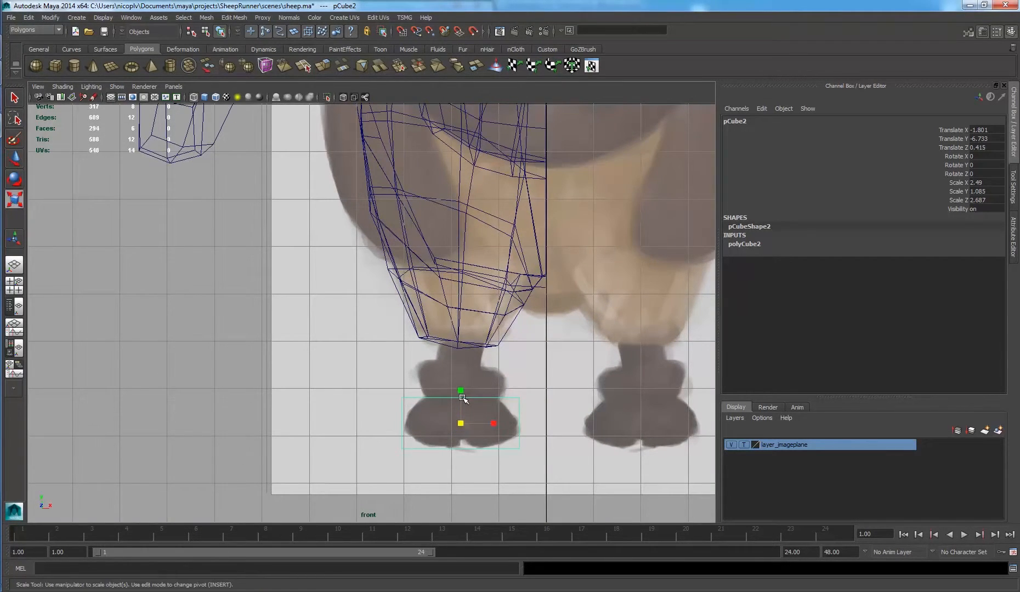
left_click_drag(462, 398, 460, 395)
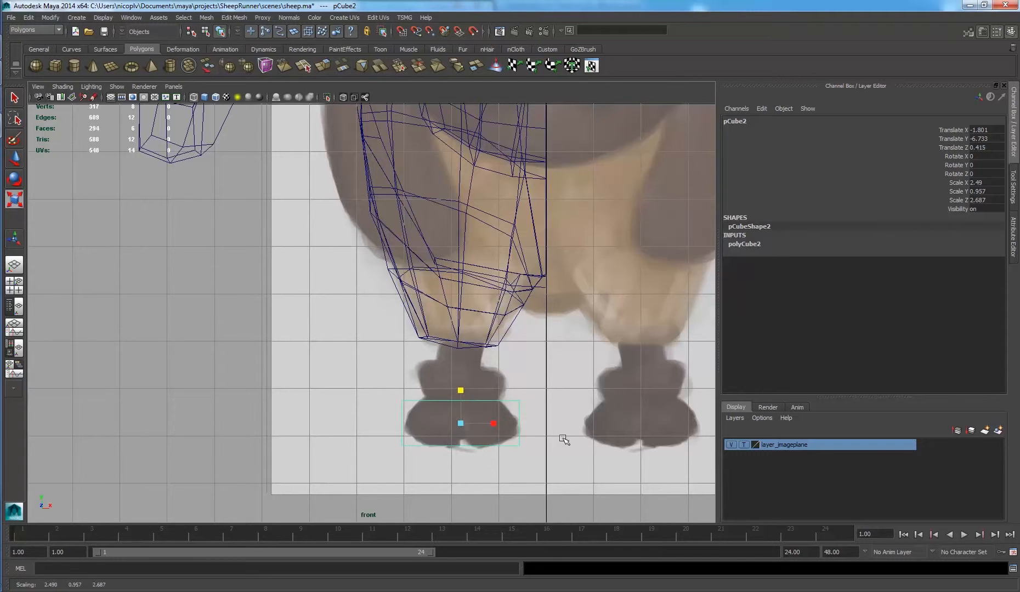
Step: Insert two crossing vertical edge loops through the middle of the hoof cube, one along its width and one along its length
key("space")
key("space")
left_click_drag(523, 269, 396, 255, "alt")
middle_click_drag(416, 272, 416, 251, "alt")
right_click_drag(416, 250, 437, 257, "alt")
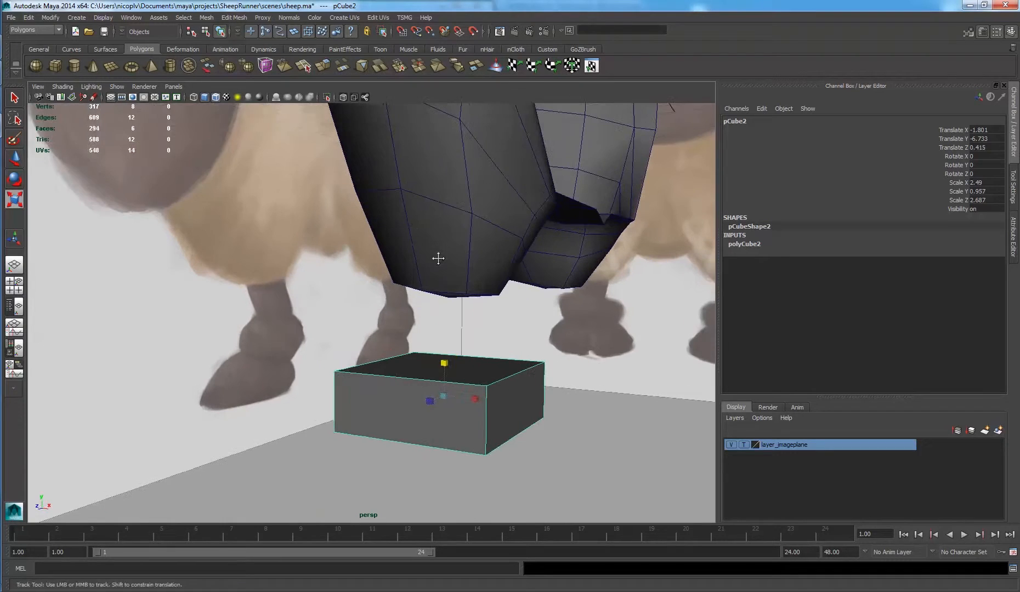
middle_click_drag(437, 257, 376, 216, "alt")
left_click(235, 17)
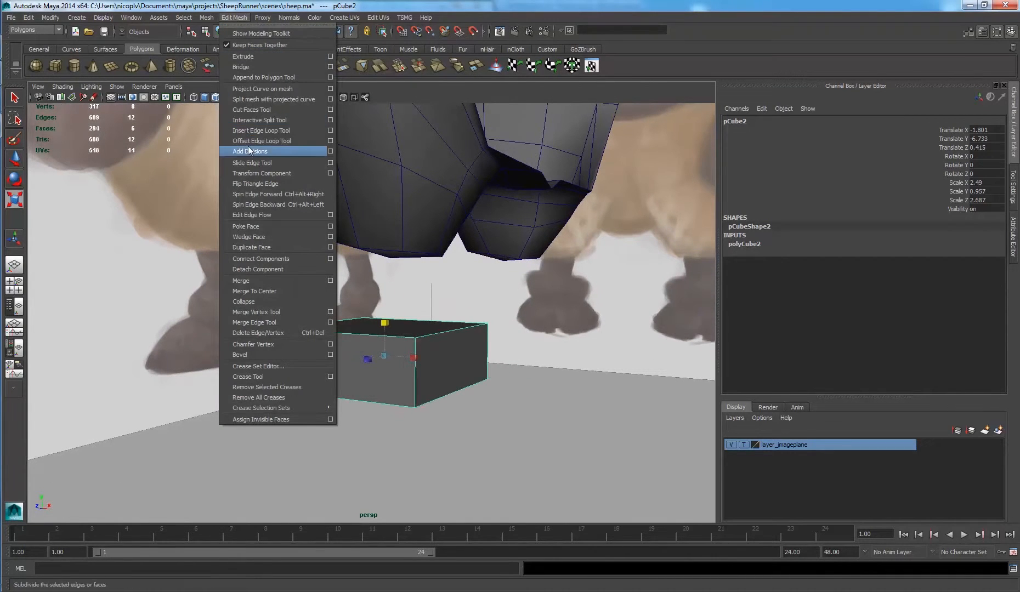
left_click(261, 131)
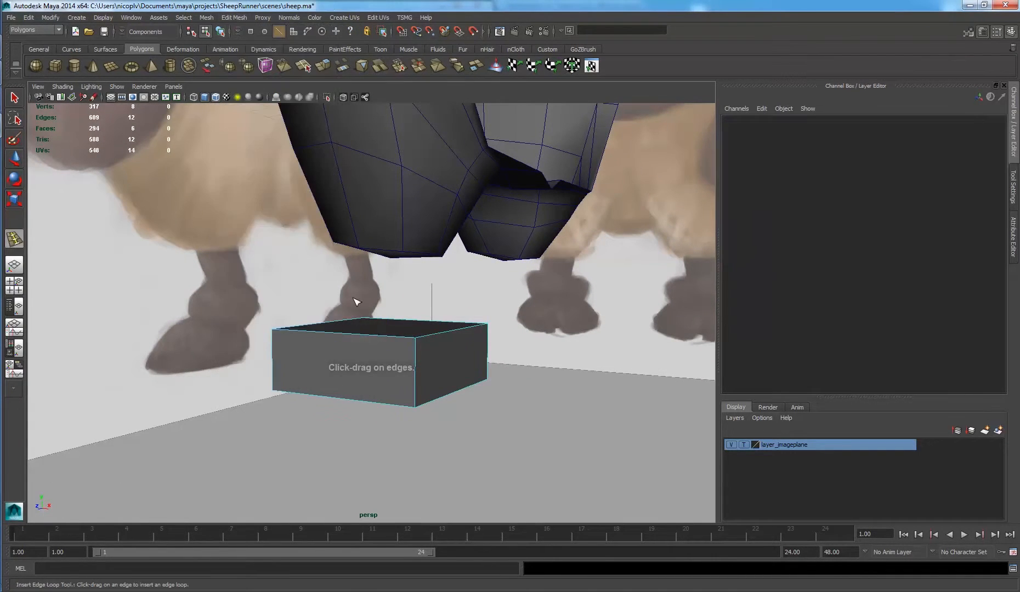
left_click_drag(364, 349, 389, 358, "alt")
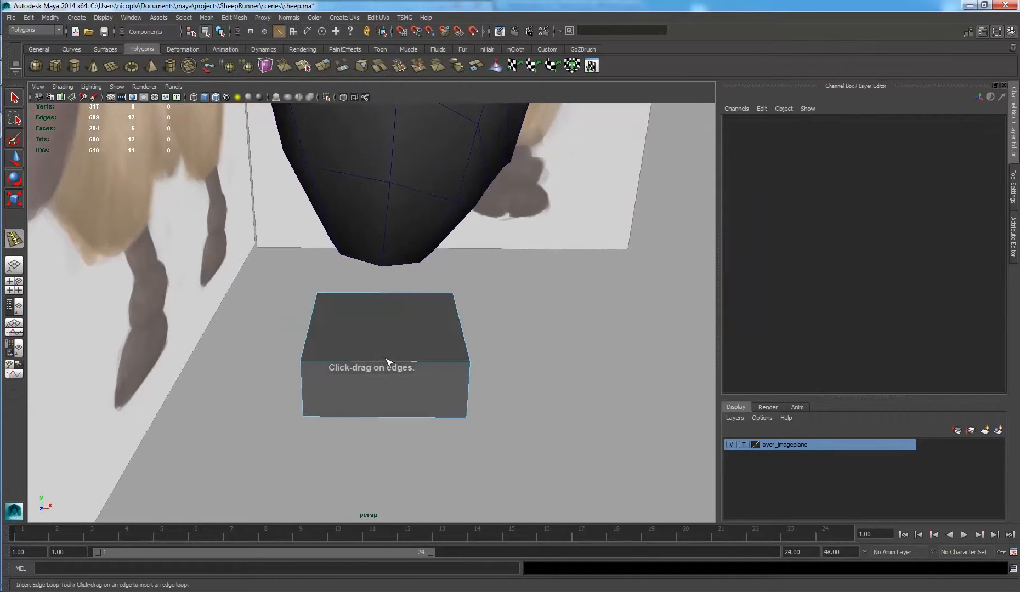
left_click(387, 361)
left_click(386, 364)
left_click_drag(439, 296, 132, 255, "alt")
left_click(370, 371)
left_click(15, 102)
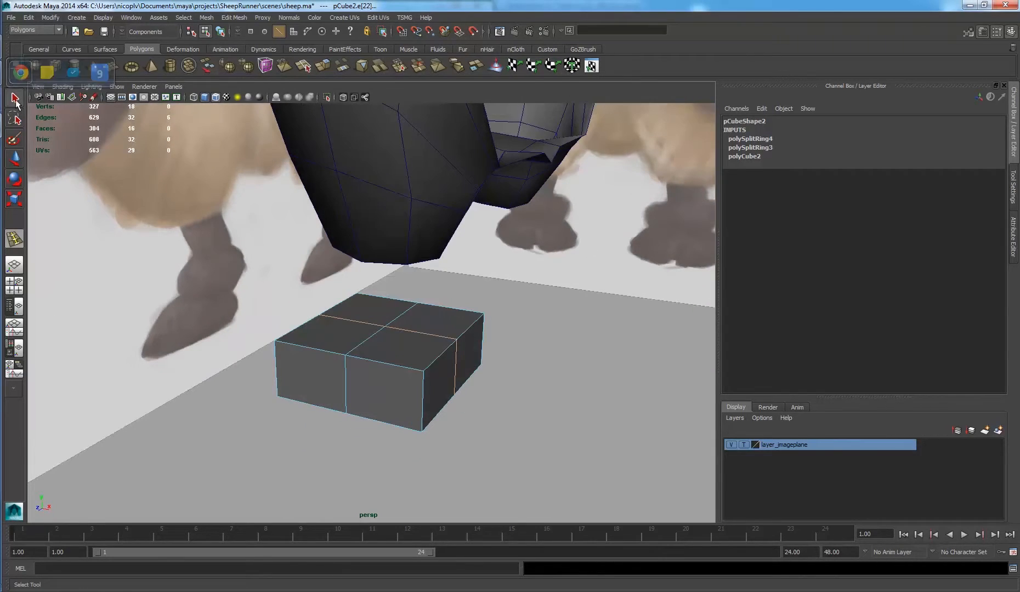
Step: Scale the cube's four vertical corner edges inward in X and Z to round its outline into an octagon, and shift them slightly along Z
left_click_drag(241, 428, 360, 278, "alt")
left_click(488, 300)
left_click_drag(530, 415, 429, 294, "alt")
left_click(447, 264, "shift")
left_click_drag(481, 335, 329, 329, "alt")
left_click(475, 330, "shift")
mouse_move(522, 350)
left_mouse_down("alt")
mouse_move(410, 362)
mouse_move(521, 370)
left_mouse_up("alt")
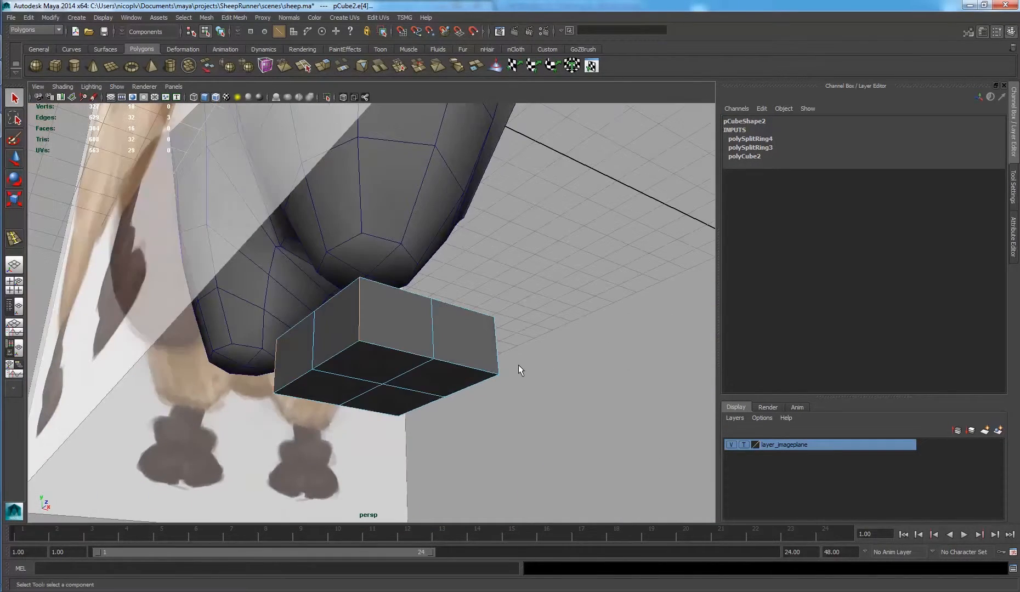
left_click(497, 349, "shift")
left_click_drag(492, 334, 448, 273, "alt")
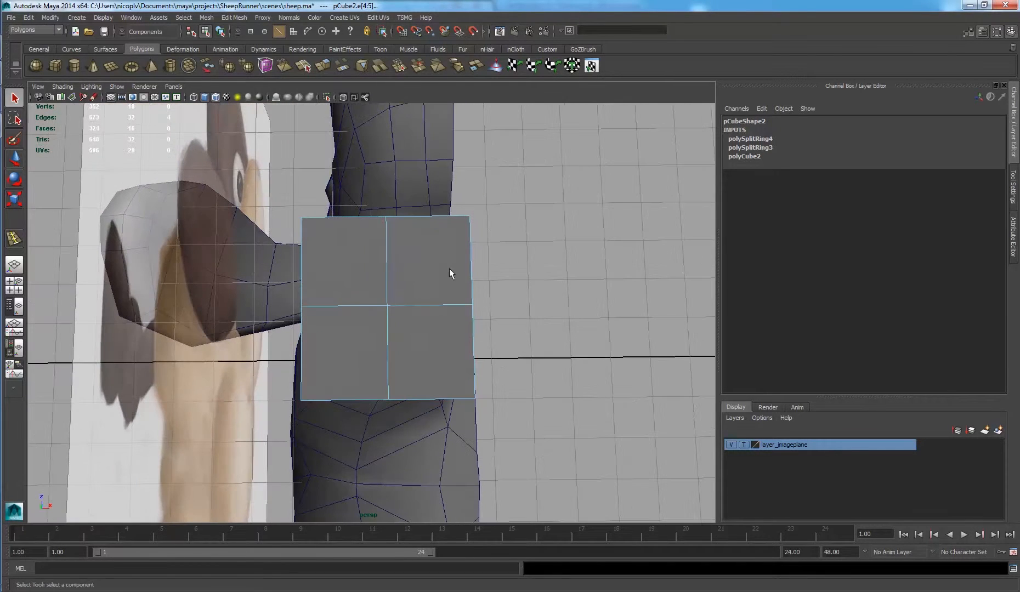
key("r")
left_click_drag(354, 312, 363, 313)
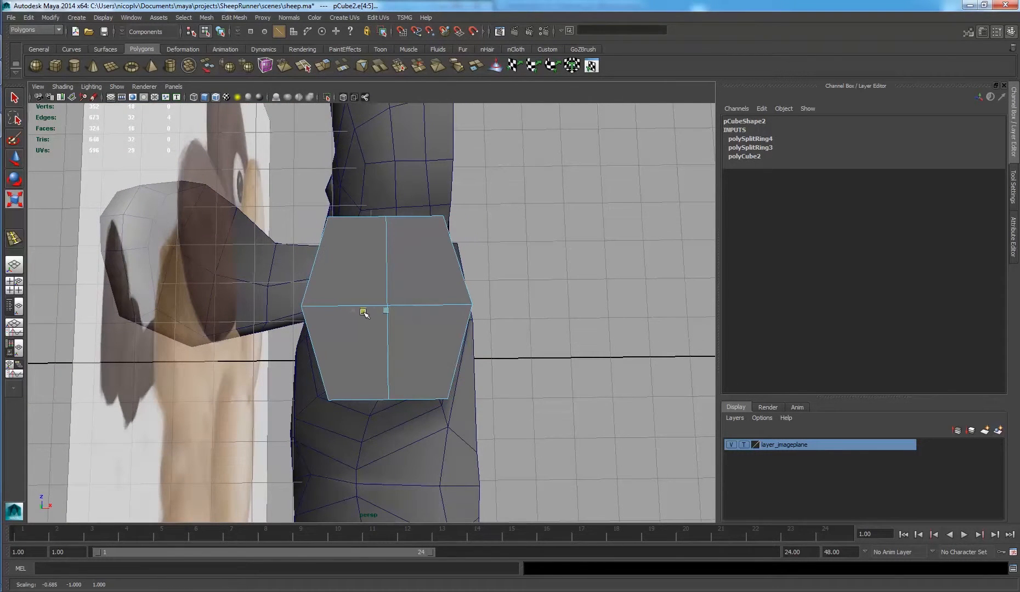
left_click_drag(386, 280, 387, 287)
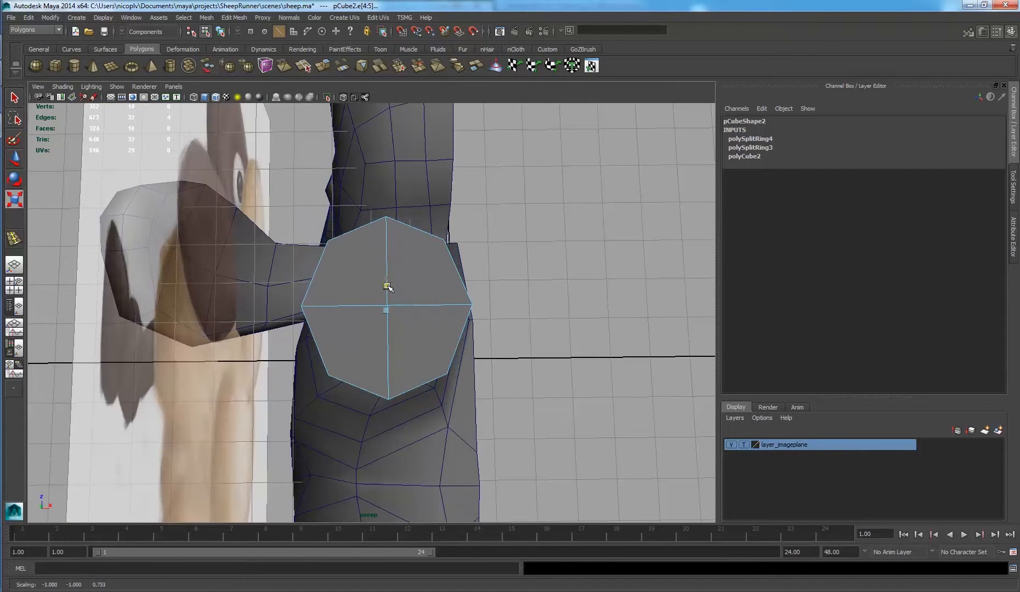
key("w")
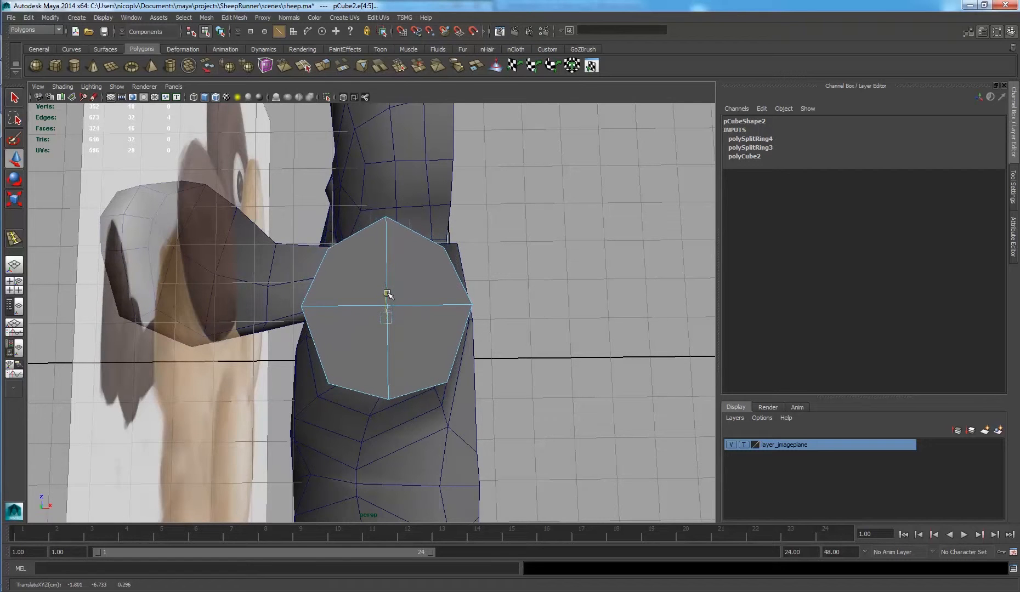
Step: Extrude the four bottom faces of the hoof block
left_click_drag(402, 261, 315, 260, "alt")
right_click_drag(412, 263, 415, 288)
left_click(416, 290)
left_click(404, 340, "shift")
left_click(353, 340, "shift")
left_click(340, 272, "shift")
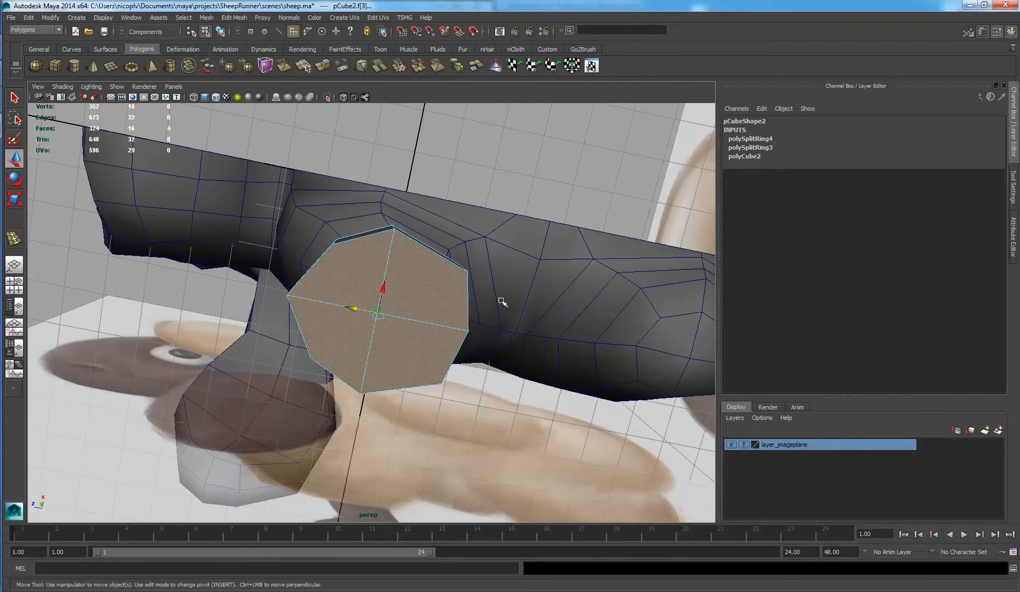
right_click(426, 285, "shift")
left_click(426, 309)
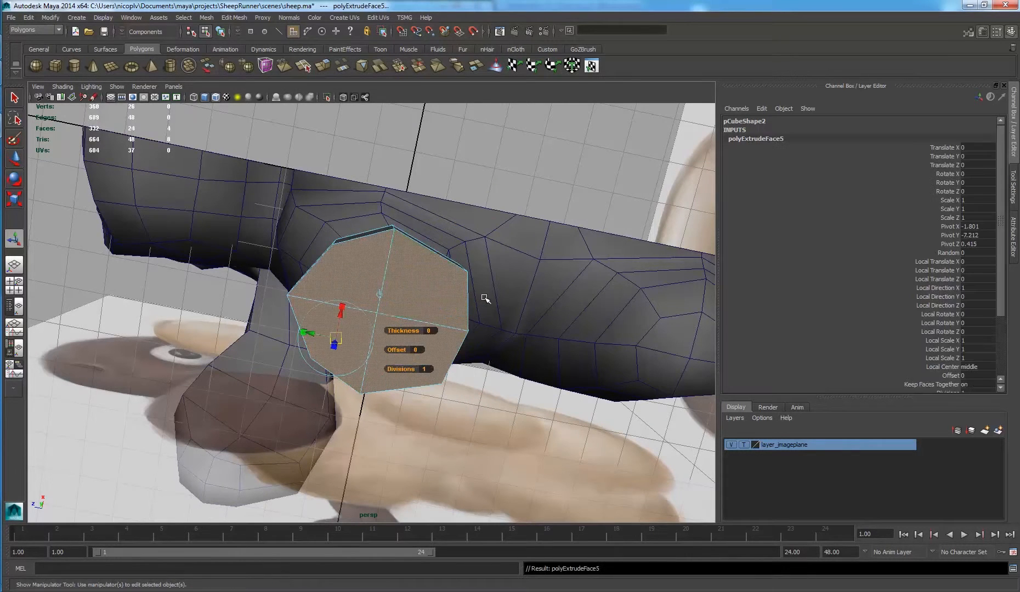
Step: Shrink the extruded bottom faces inward and lower them to about Y -7.308 to match the sole in the side view
key("r")
middle_click_drag(471, 288, 443, 296)
left_click_drag(439, 296, 427, 375, "alt")
key("w")
left_click_drag(375, 351, 375, 353)
key("space")
key("space")
key("f")
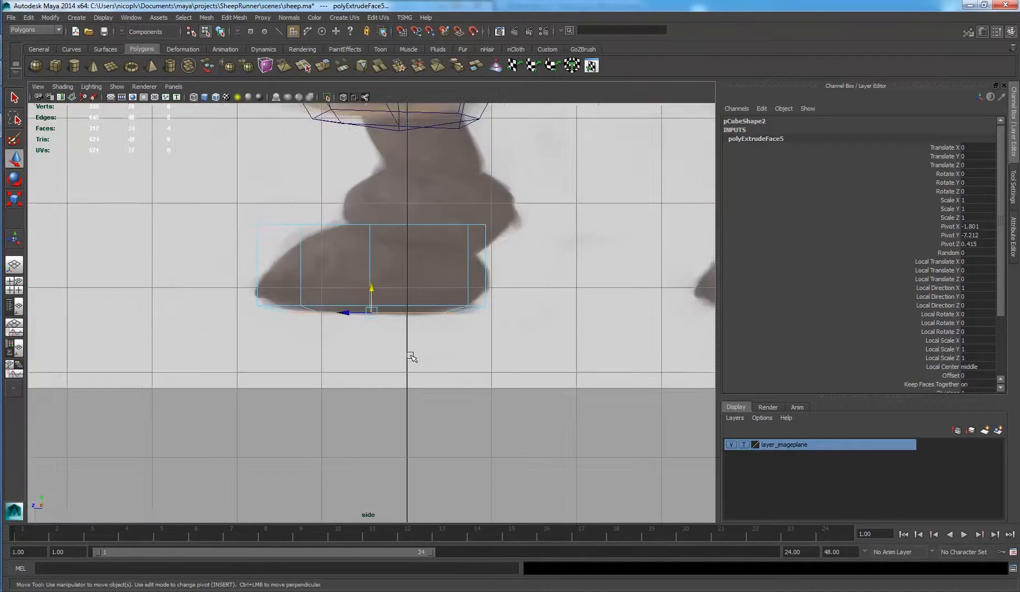
scroll(411, 354, "up", 3)
middle_click_drag(410, 354, 405, 356)
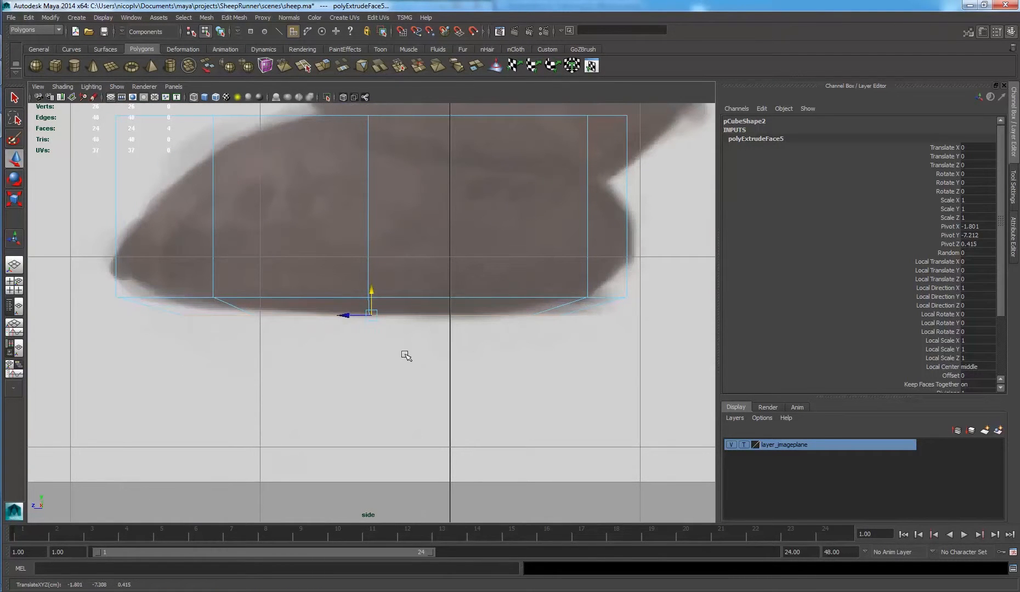
Step: Raise the lower vertices at the toe slightly so the front of the sole follows the reference
right_click_drag(277, 301, 228, 297)
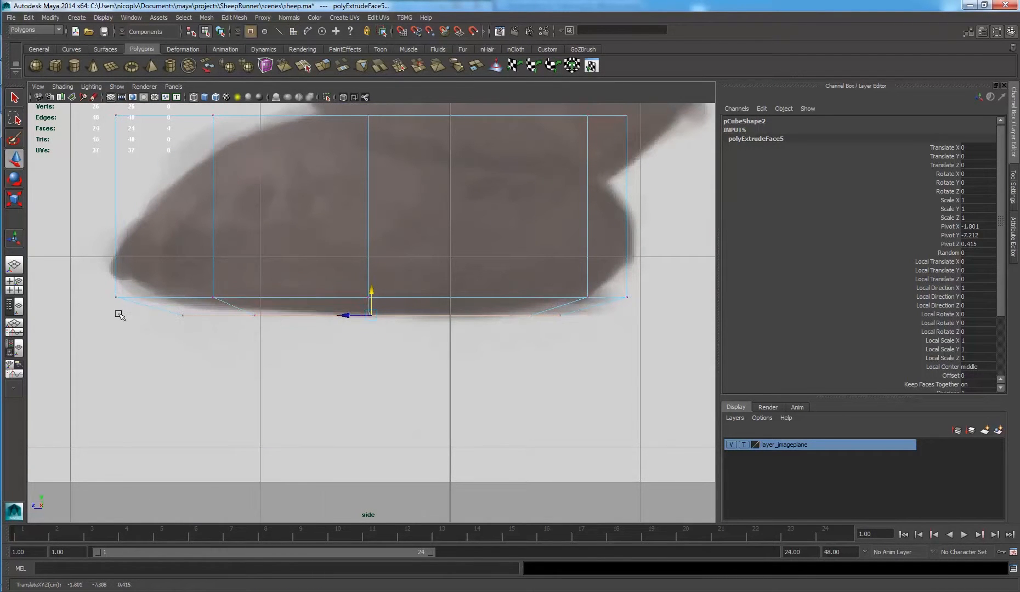
left_click_drag(92, 271, 264, 340)
key("e")
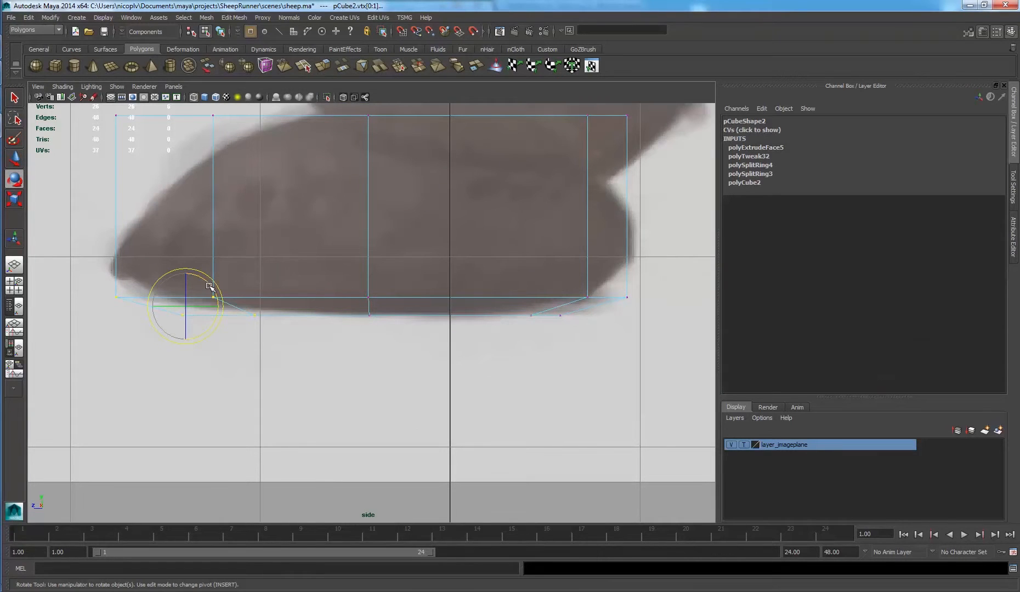
key("w")
left_click_drag(187, 286, 274, 326)
left_click_drag(229, 278, 228, 281)
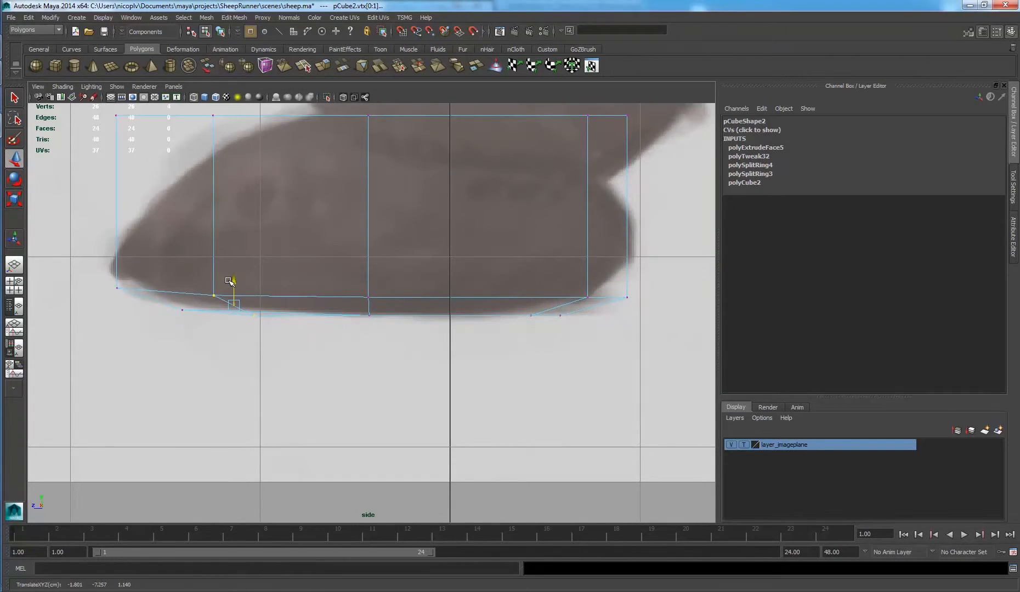
Step: Raise and adjust the lower vertices at the heel so the back of the sole curves upward along the reference
left_click_drag(329, 289, 379, 351)
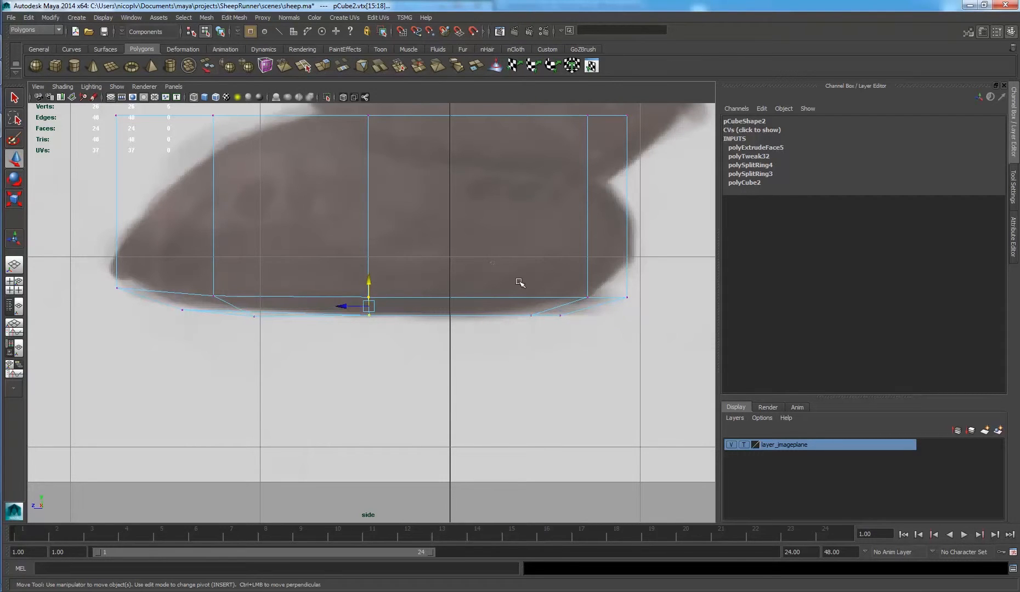
left_click_drag(607, 306, 570, 332)
key("z")
key("z")
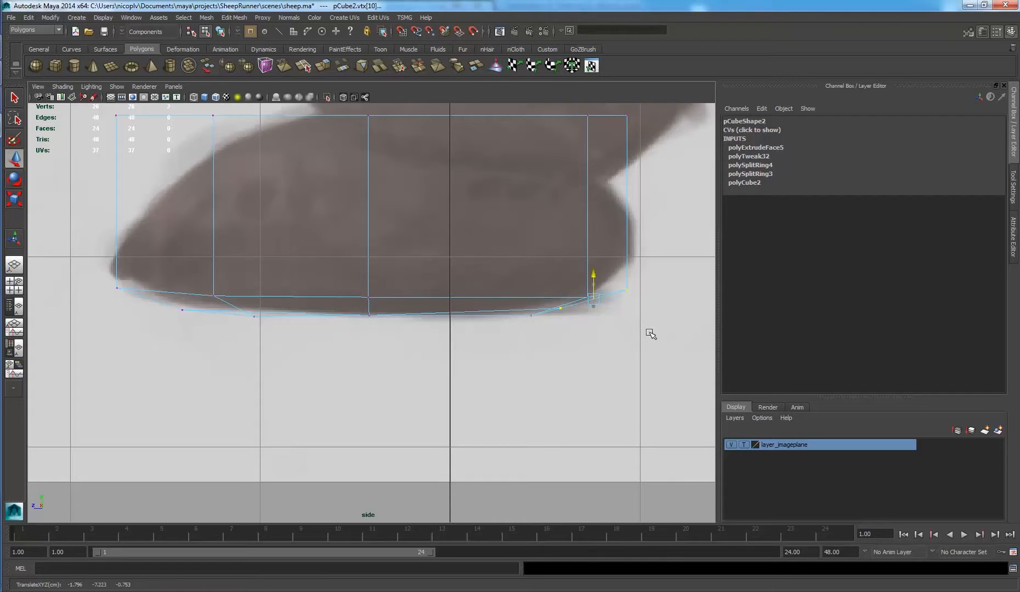
key("e")
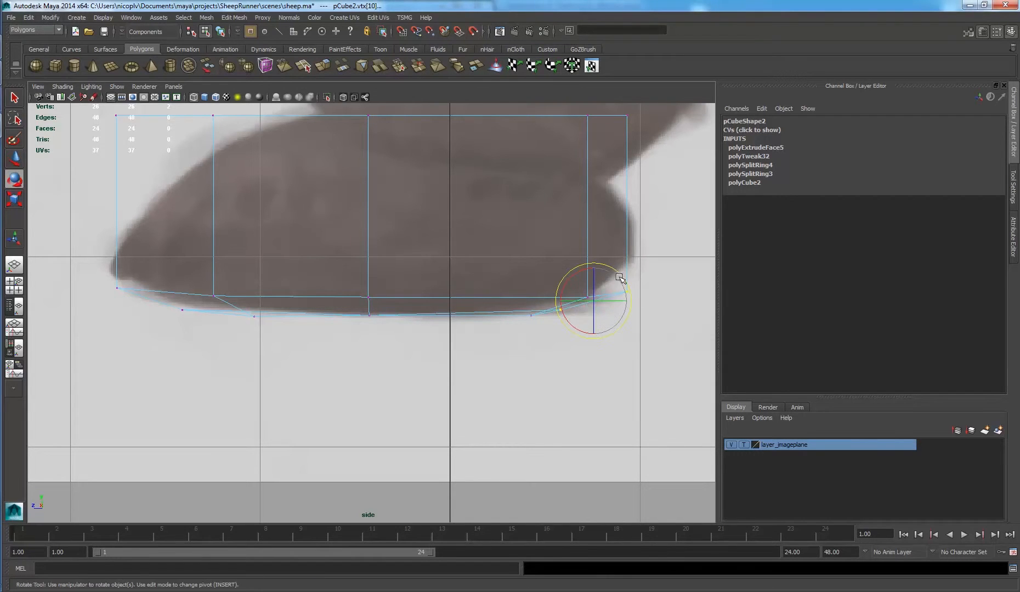
key("w")
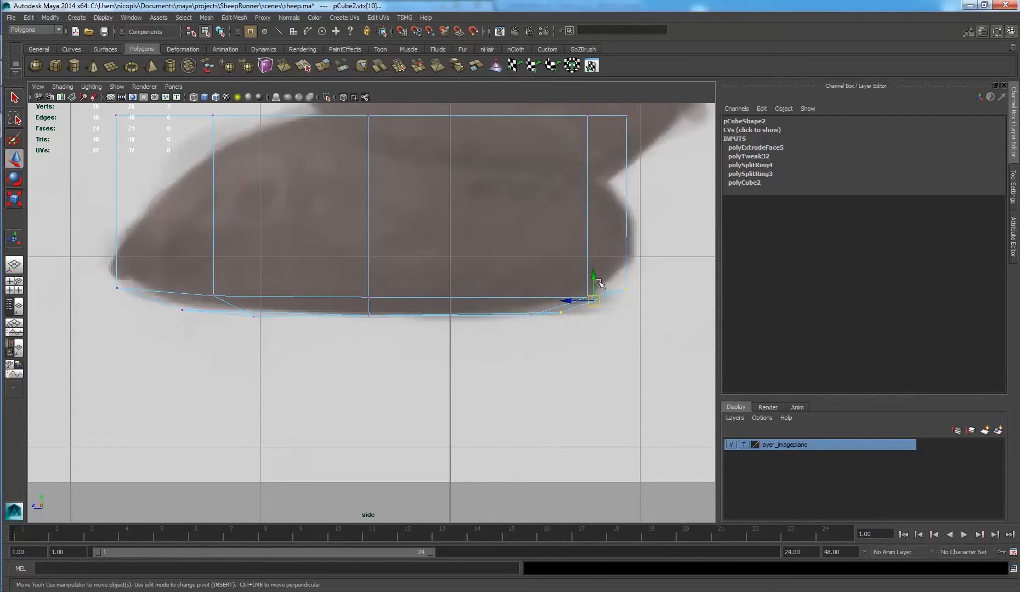
left_click_drag(594, 301, 590, 295)
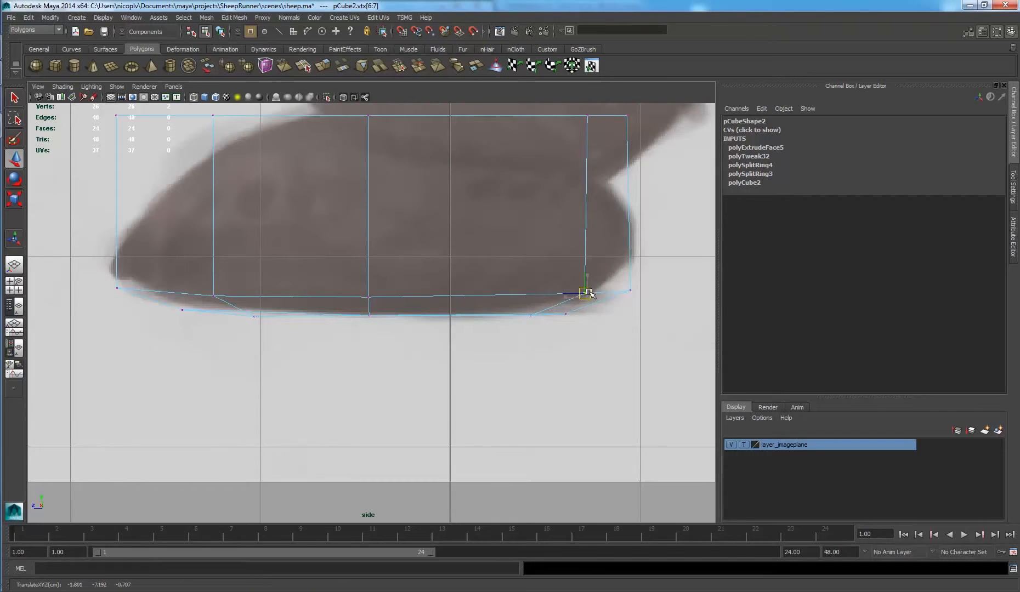
Step: Lower the middle and front top vertices of the hoof and shift them backward to form the sloping toe
left_click(504, 212)
middle_click_drag(504, 211, 510, 259, "alt")
left_click_drag(304, 125, 459, 213)
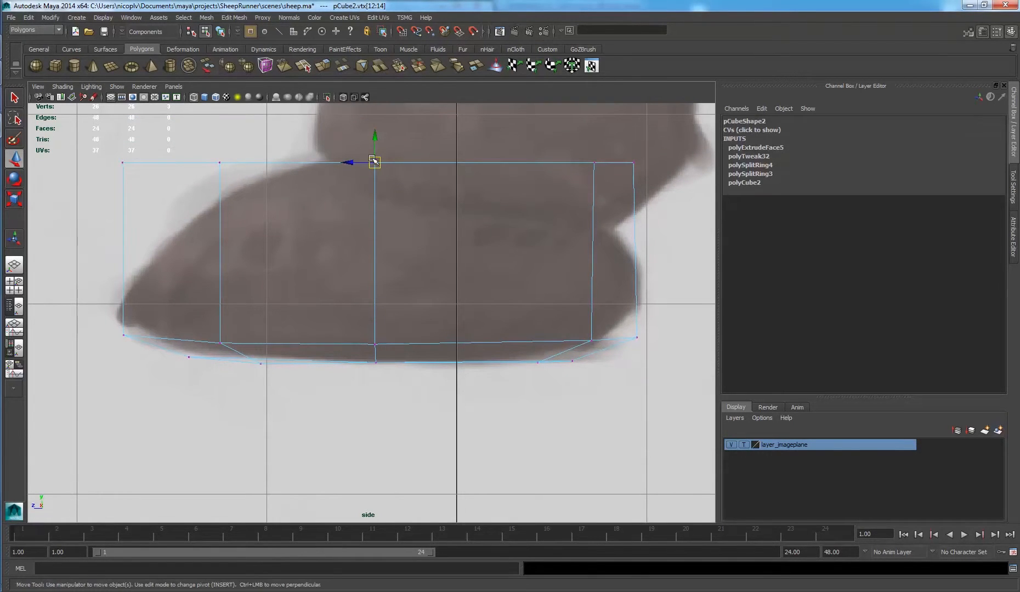
left_click_drag(373, 161, 381, 253)
left_click_drag(184, 133, 289, 236)
left_click_drag(124, 164, 406, 262)
Step: Lower the top vertices at the back of the hoof to fit the heel outline and level them with the middle ones
left_click_drag(583, 141, 608, 196)
left_click_drag(595, 164, 567, 254)
left_click_drag(626, 144, 638, 261)
left_click_drag(578, 239, 563, 269)
left_click_drag(388, 242, 405, 261)
left_click(468, 219)
Step: Delete the four top faces of the hoof to open it toward the leg, and return to the side view
key("space")
key("space")
left_click_drag(481, 253, 461, 344, "alt")
right_click(432, 348)
left_click(422, 375)
left_click(421, 372)
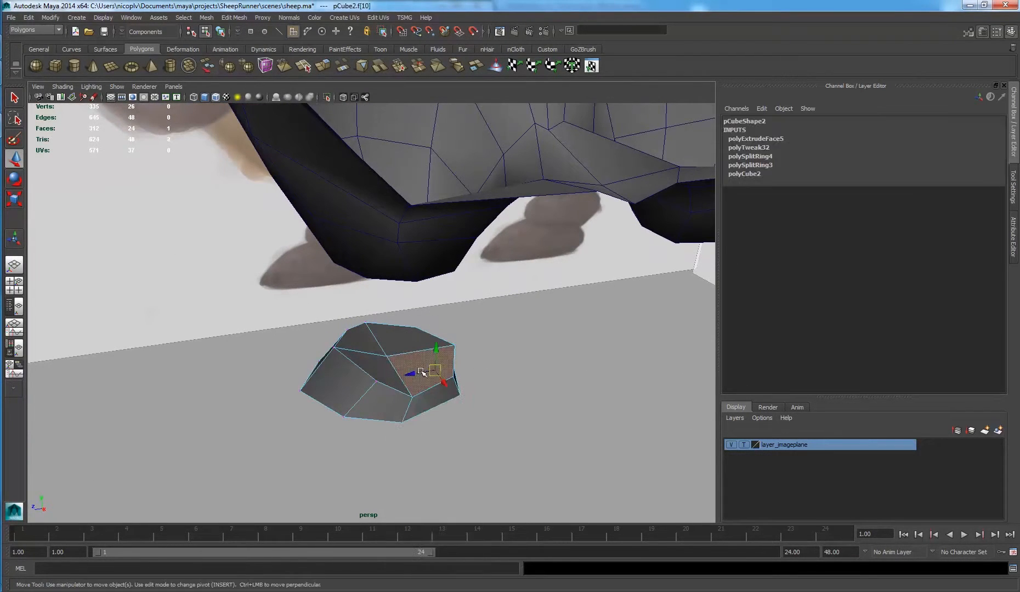
left_click(373, 358, "shift")
left_click(374, 340, "shift")
left_click(408, 336, "shift")
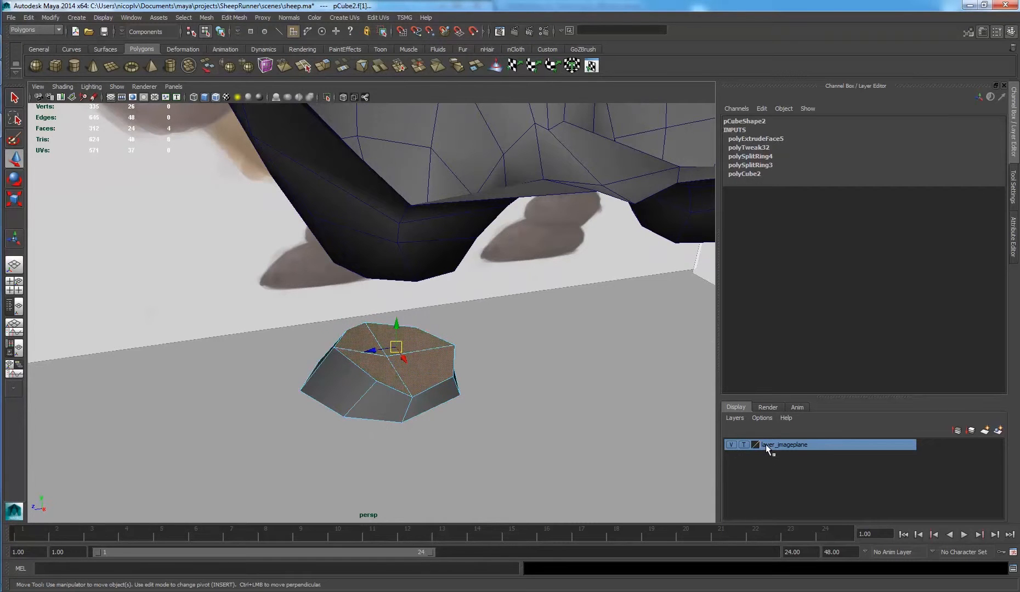
key("Delete")
mouse_move(436, 342)
left_mouse_down("alt")
mouse_move(403, 317)
mouse_move(434, 324)
left_mouse_up("alt")
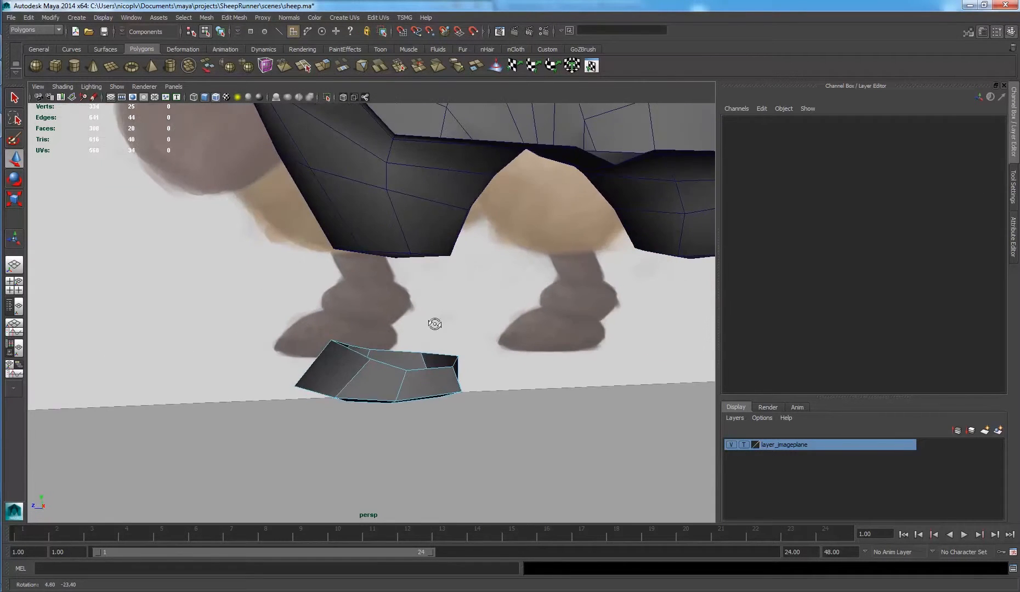
key("space")
key("space")
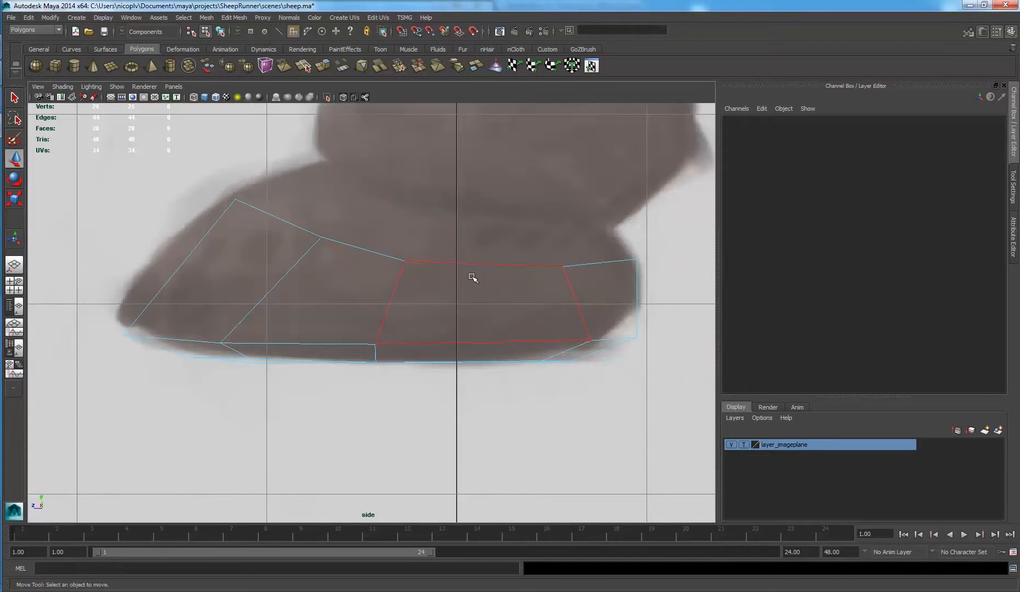
Step: Move the middle column of vertices on the hoof's side backward, both the upper pair and the lower sole vertices
right_click_drag(472, 278, 409, 269)
left_click_drag(378, 244, 426, 258)
left_click_drag(345, 317, 400, 384)
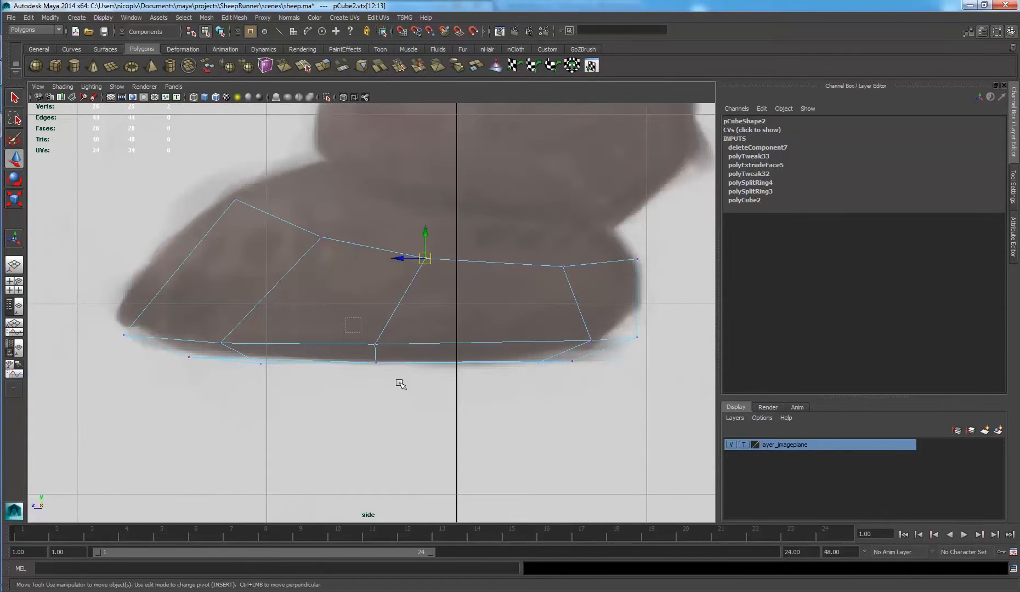
left_click_drag(344, 352, 379, 361)
left_click(486, 309)
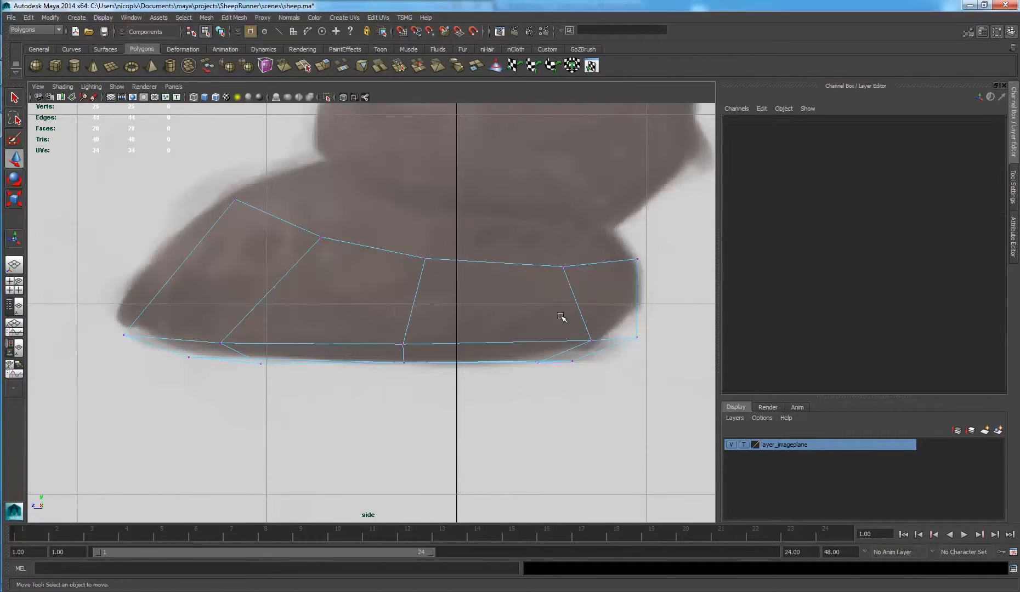
Step: Shift the lower vertices in front of the heel slightly forward to even out the side faces
left_click(591, 339)
mouse_move(567, 340)
left_mouse_down()
mouse_move(547, 340)
mouse_move(585, 349)
mouse_move(548, 342)
left_mouse_up()
left_click(590, 303)
left_click(535, 332)
left_click(574, 173)
Step: Select the border edge loop around the hoof's open top and extrude it
key("space")
key("space")
left_click(458, 357)
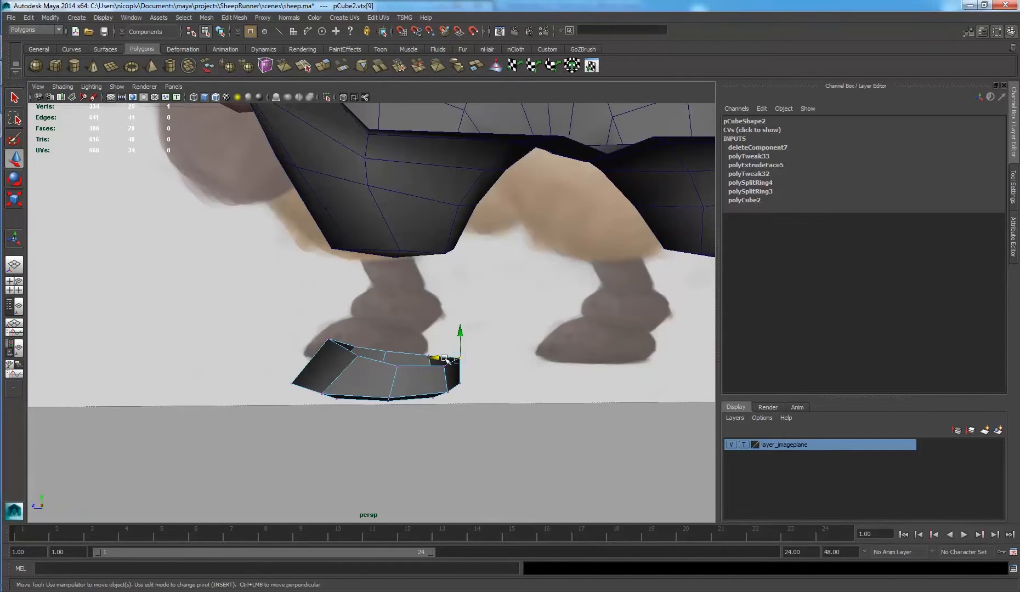
left_click_drag(455, 359, 386, 362, "alt")
right_click_drag(386, 362, 386, 340)
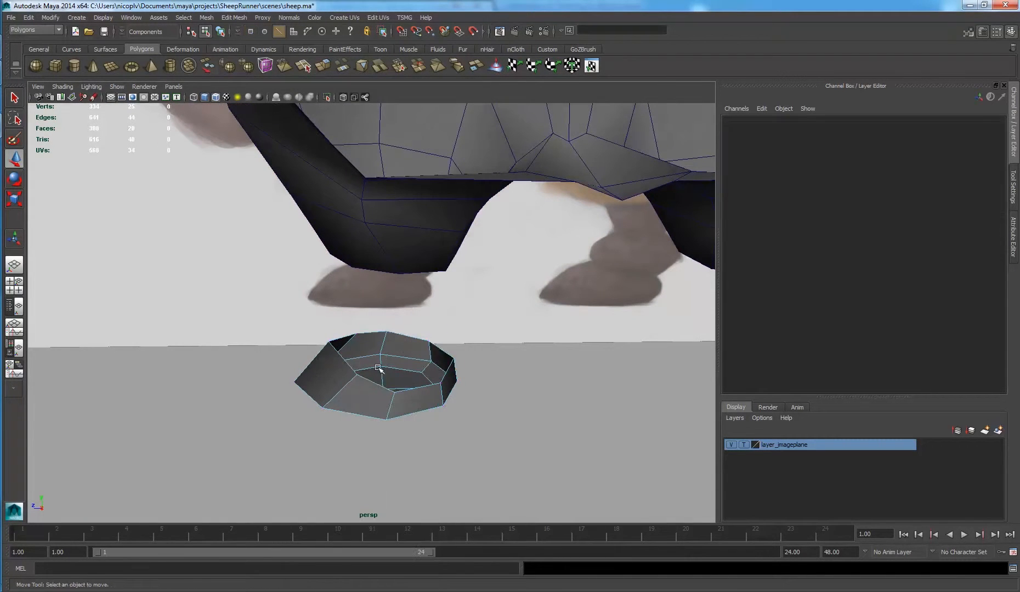
double_click(375, 383)
left_click_drag(389, 352, 456, 302, "alt")
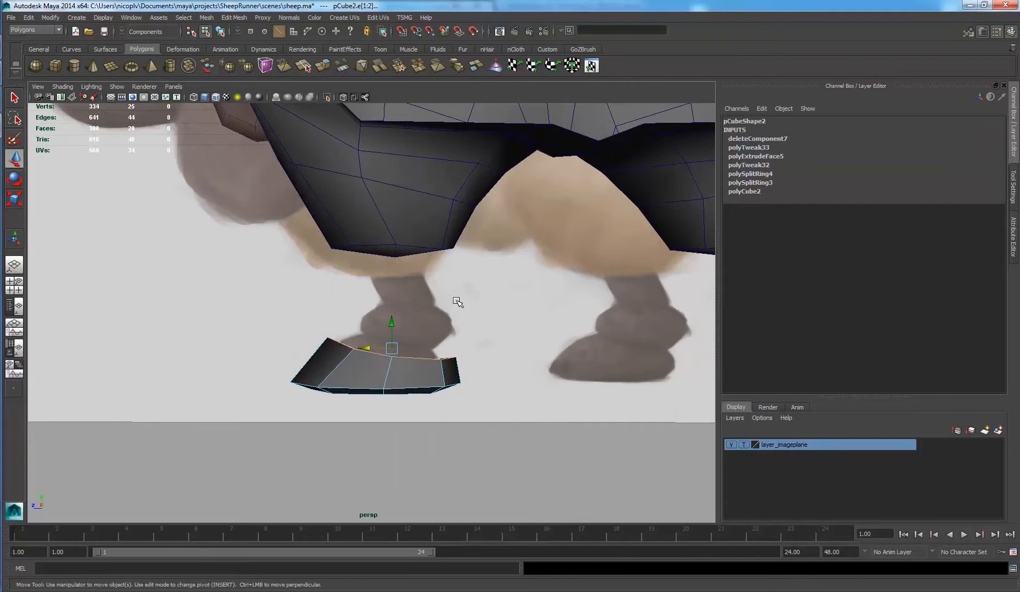
right_click(458, 303, "shift")
left_click(456, 326)
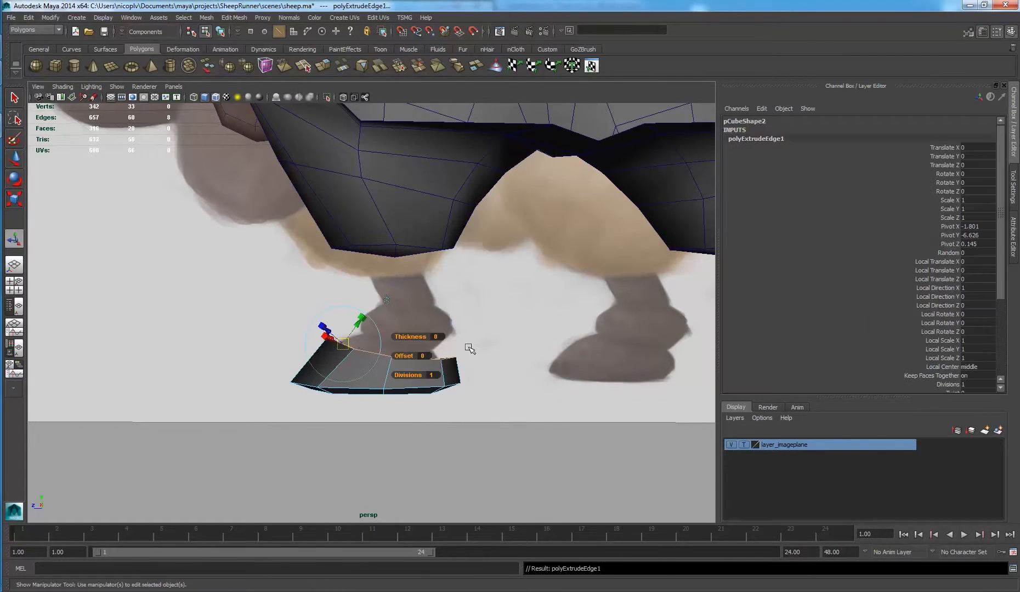
Step: Raise the extruded edge loop toward the ankle in the side view, then narrow and tilt it to follow the crease
key("space")
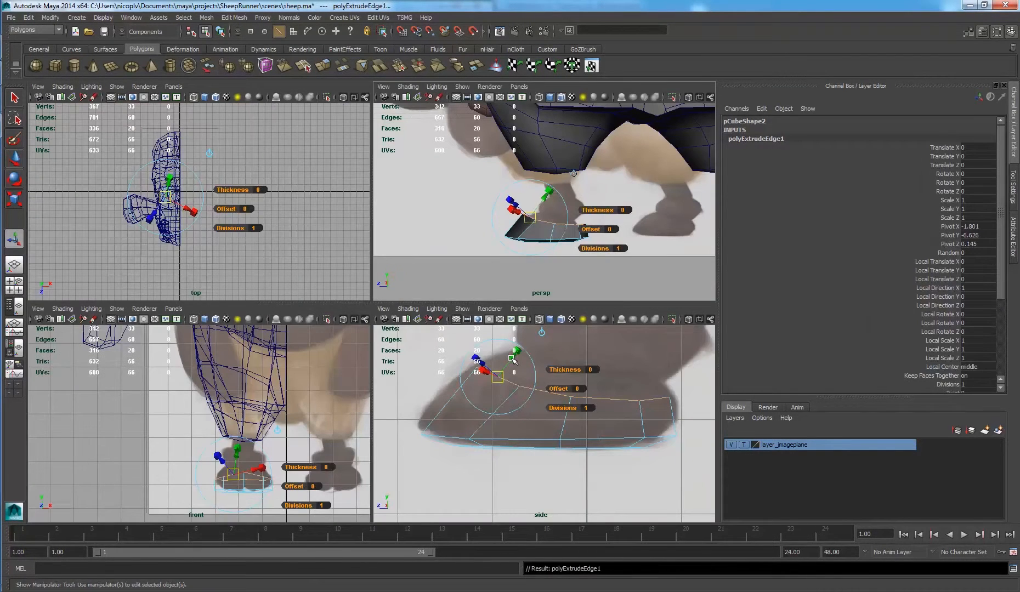
left_click_drag(512, 358, 517, 349)
key("ctrl+z")
key("w")
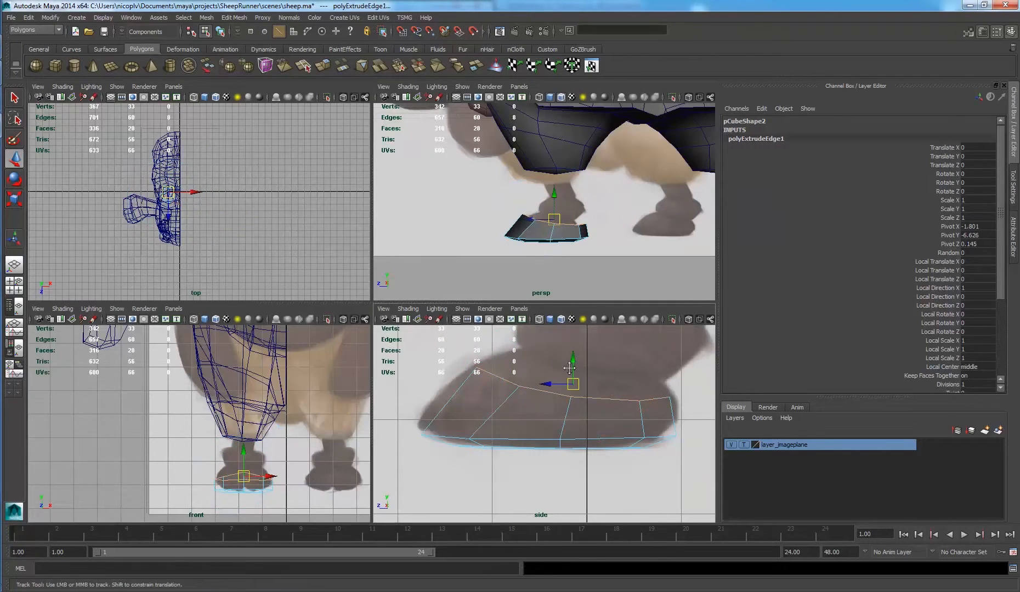
key("space")
left_click_drag(357, 221, 385, 165)
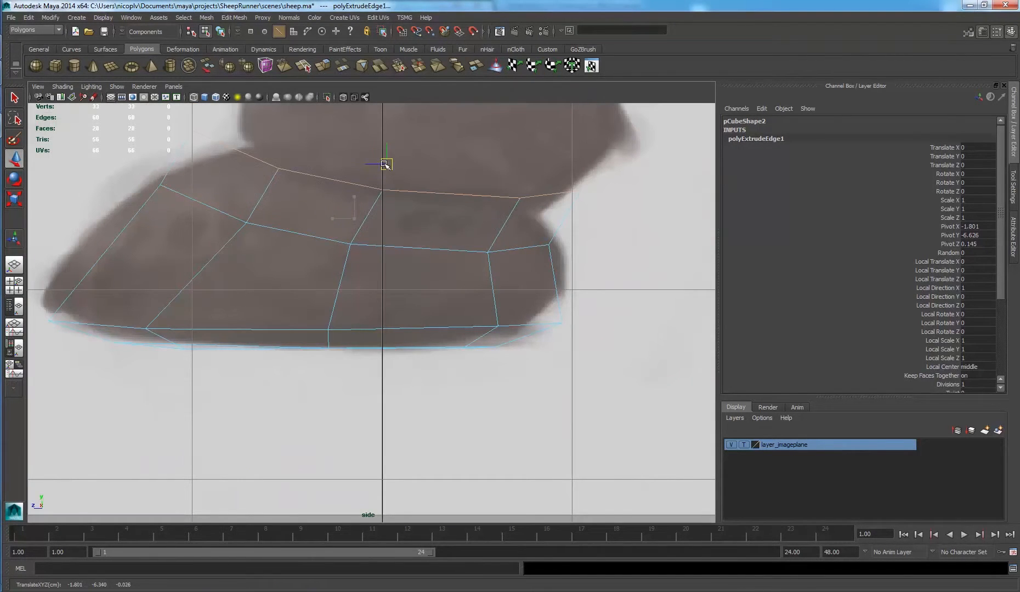
key("r")
middle_click_drag(473, 176, 388, 191)
key("w")
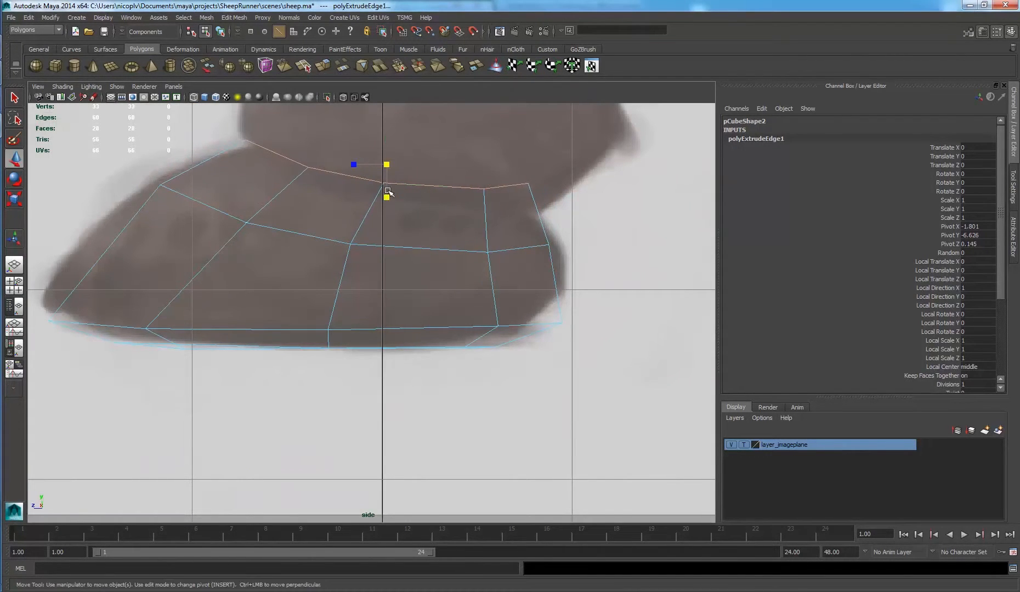
mouse_move(389, 192)
left_mouse_down()
mouse_move(387, 164)
mouse_move(401, 187)
mouse_move(435, 168)
mouse_move(399, 182)
left_mouse_up()
key("e")
key("w")
Step: Move the vertices of the hoof's upper middle row outward and forward in the side view to match the reference outline
right_click(218, 215)
right_click_drag(218, 215, 179, 213)
left_click_drag(222, 204, 225, 234)
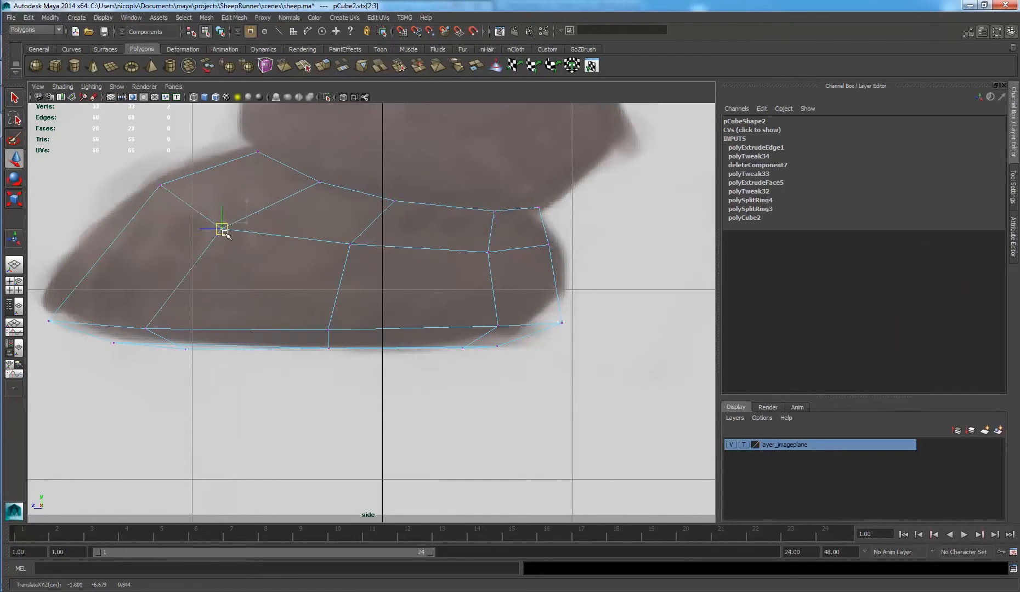
left_click(160, 186)
left_click_drag(161, 185, 138, 198)
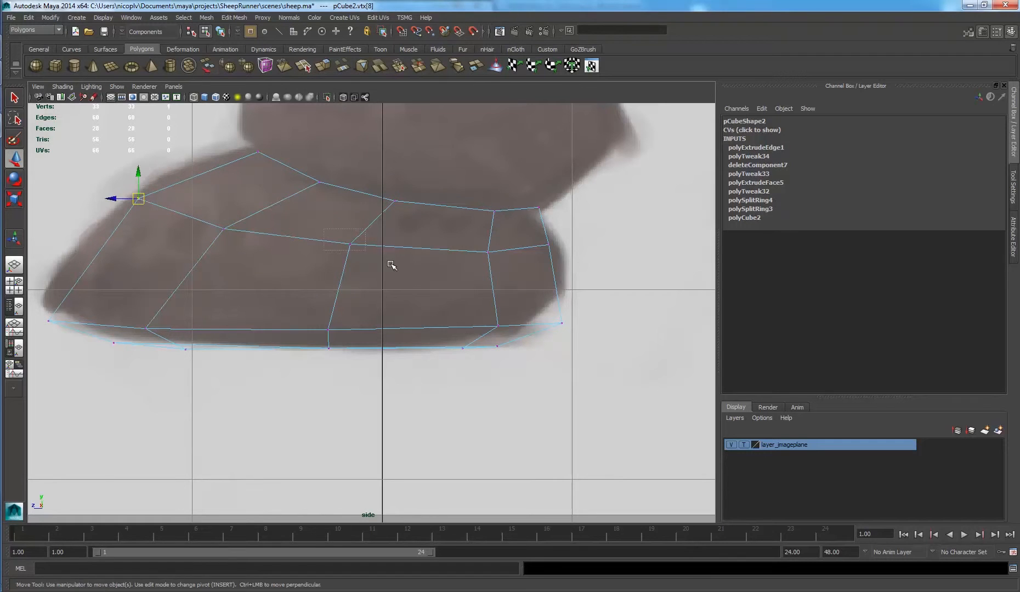
left_click_drag(392, 265, 393, 267)
left_click_drag(438, 239, 512, 265)
left_click(574, 261)
left_click_drag(285, 225, 358, 255)
left_click(506, 255)
Step: In the front view, raise the hoof's rim vertices on the side nearest the body's centreline to round the top
key("space")
key("space")
left_click_drag(484, 221, 481, 280, "alt")
key("space")
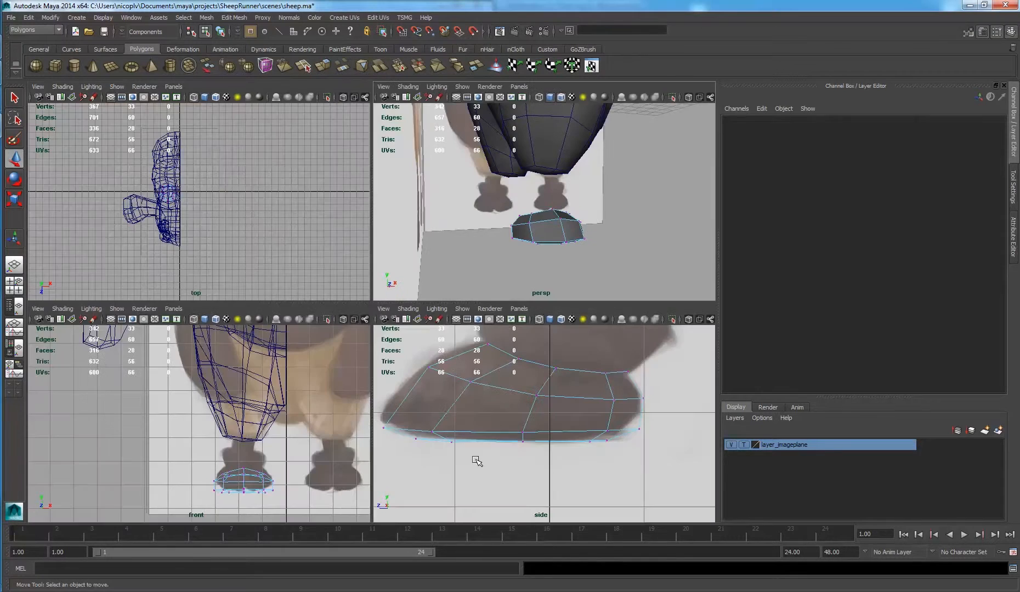
key("space")
scroll(314, 445, "up", 4)
middle_click_drag(579, 518, 519, 403, "alt")
middle_click_drag(577, 415, 508, 403, "alt")
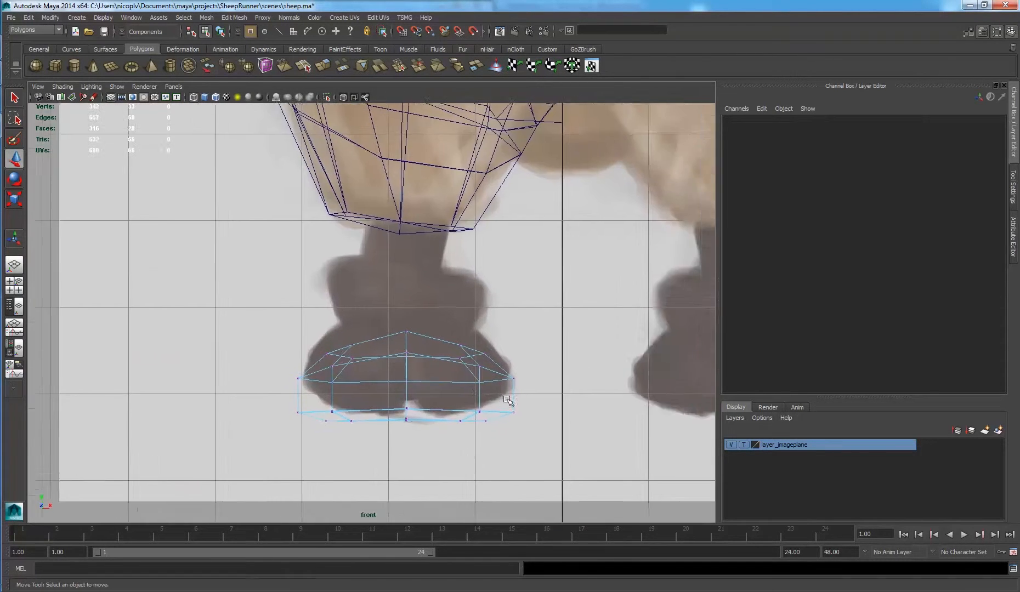
scroll(508, 402, "up", 2)
left_click_drag(500, 389, 499, 389)
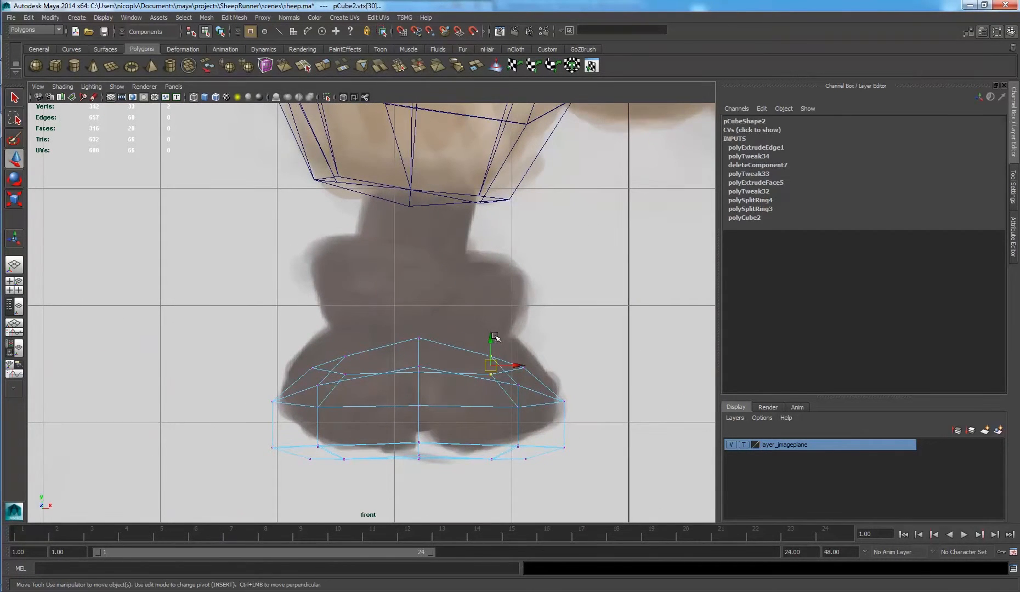
left_click(495, 336)
mouse_move(475, 340)
left_mouse_down()
mouse_move(494, 377)
mouse_move(492, 331)
left_mouse_up()
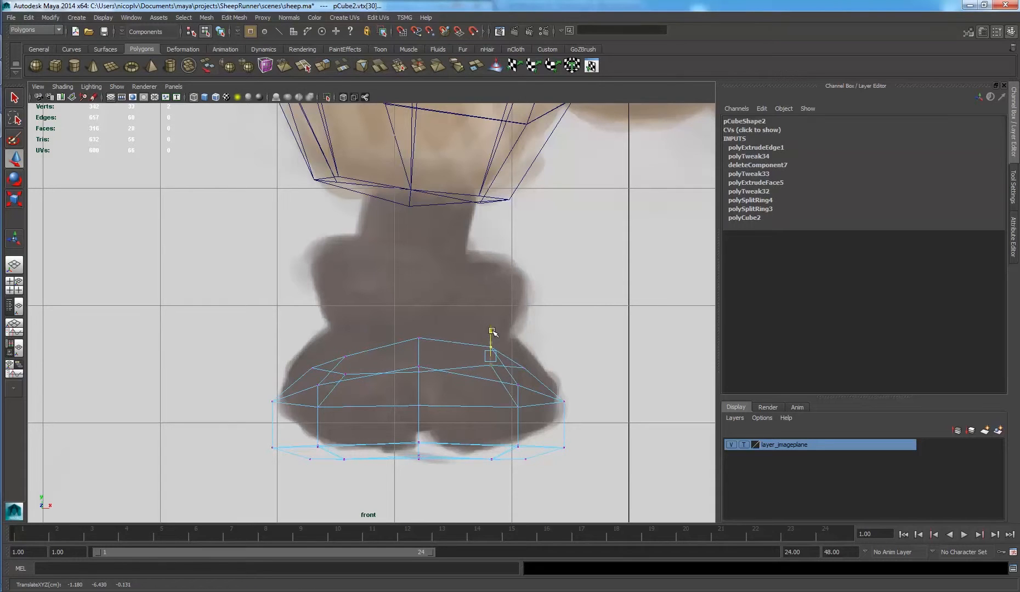
Step: Raise the opposite side and rear centre rim vertices slightly, and fine-tune the rear inner one to even out the opening
left_click_drag(338, 343, 378, 391)
middle_click_drag(379, 391, 376, 383)
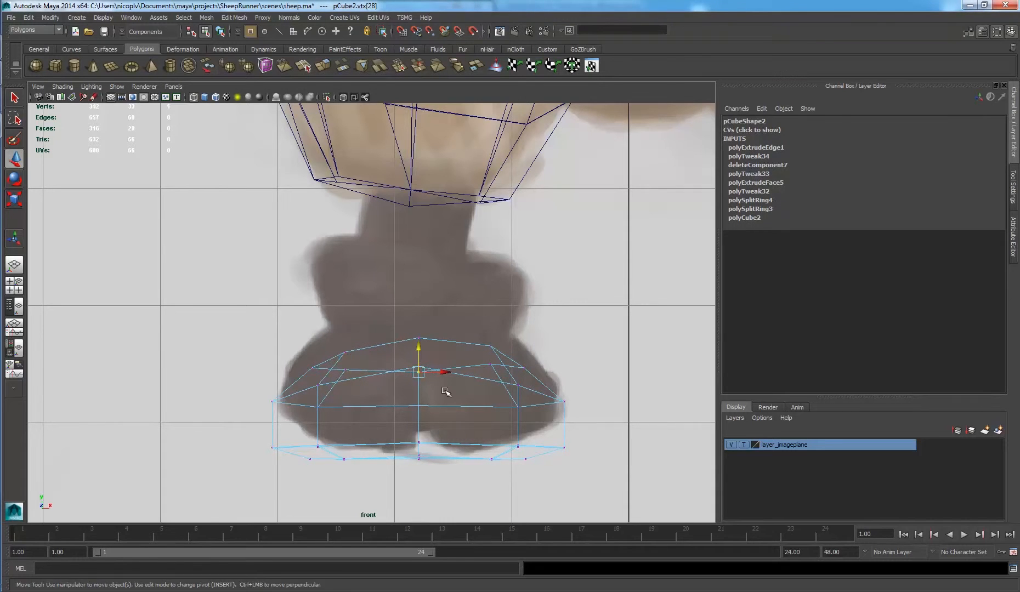
middle_click_drag(446, 391, 442, 380)
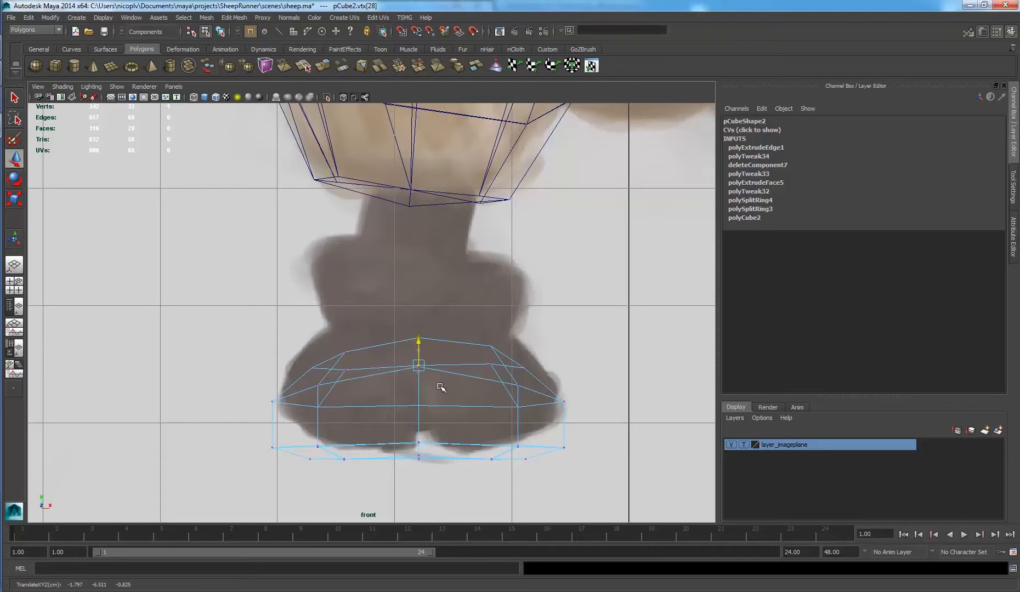
left_click_drag(481, 358, 505, 389)
middle_click_drag(504, 390, 503, 394)
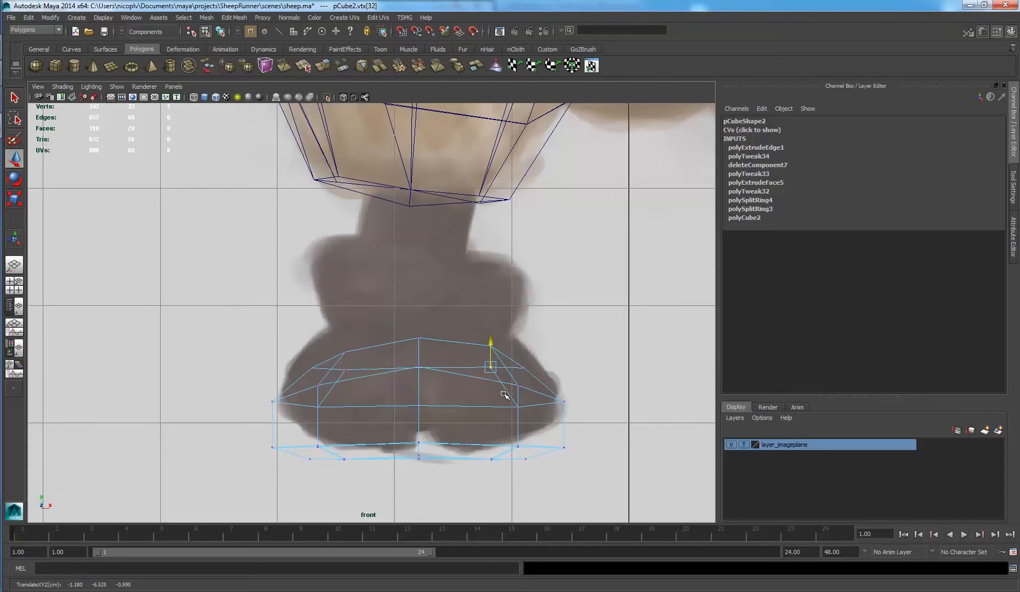
Step: Lower the front centre vertex just below the rim and check the hoof's shape in perspective
left_click(419, 367)
key("space")
key("space")
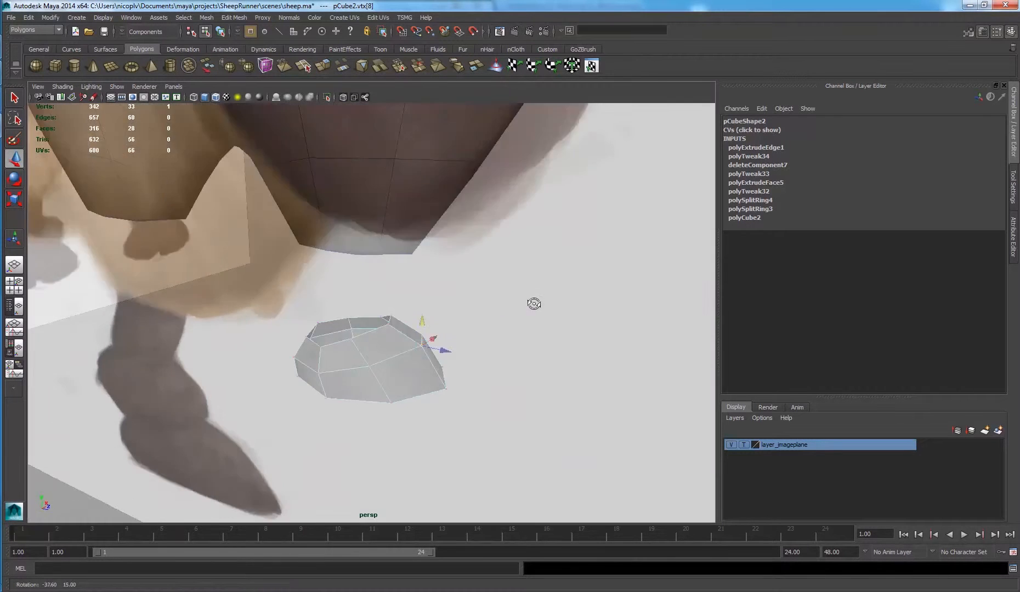
left_click_drag(424, 319, 400, 359)
left_click(467, 307)
left_click_drag(401, 333, 451, 364)
left_click(426, 331)
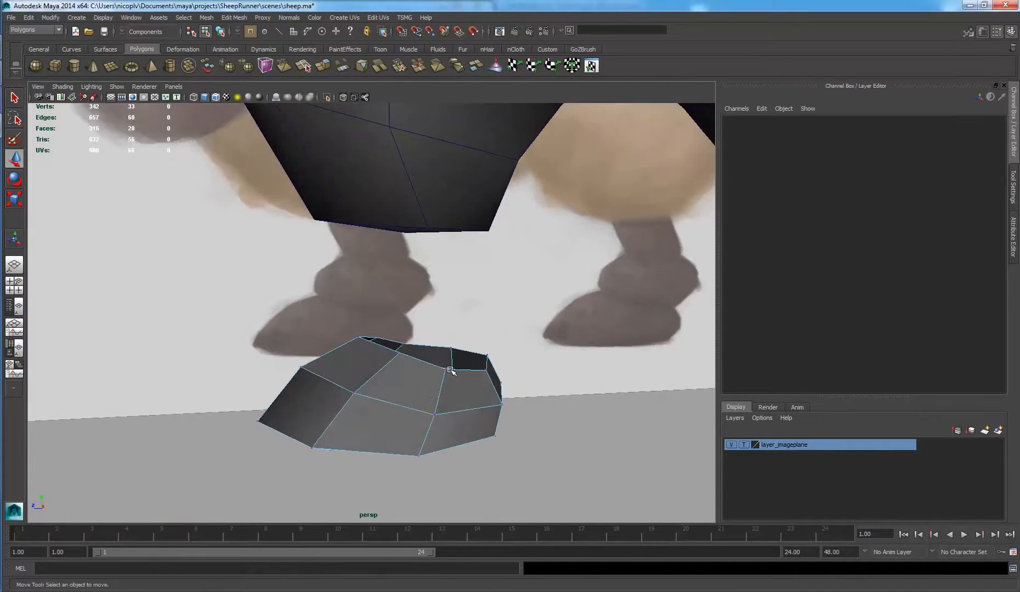
Step: Align the mismatched rim vertices near the heel and middle of the hoof in the side view
key("space")
key("space")
middle_click_drag(491, 365, 448, 393, "alt")
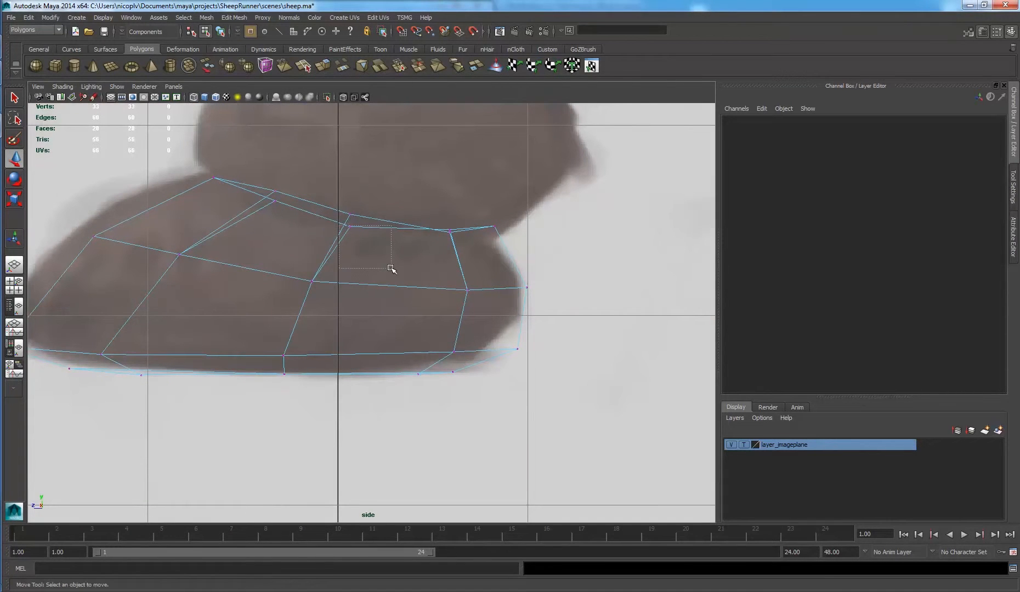
left_click_drag(391, 269, 390, 268)
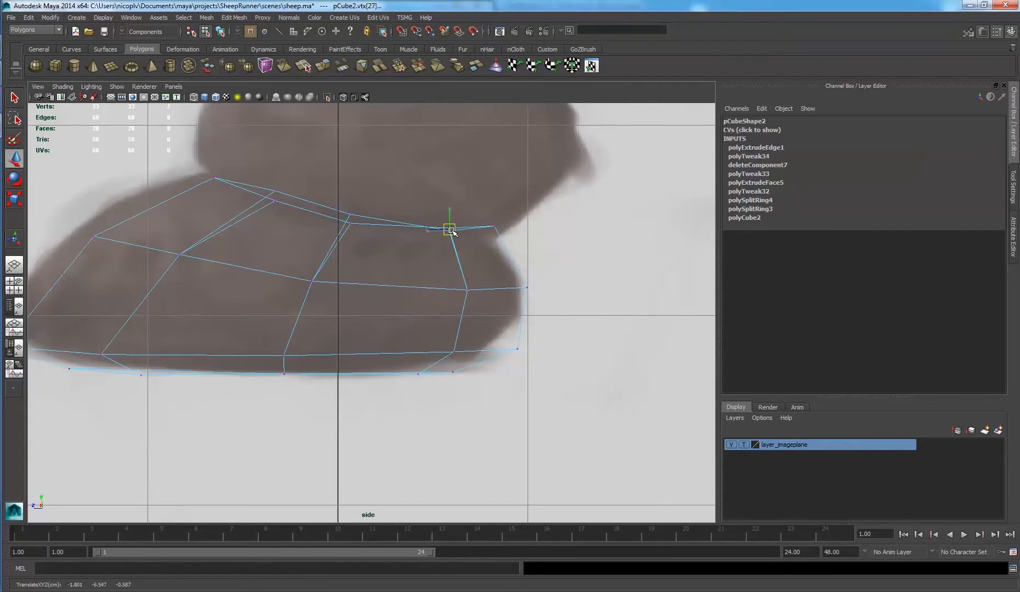
left_click(357, 209)
left_click(348, 216)
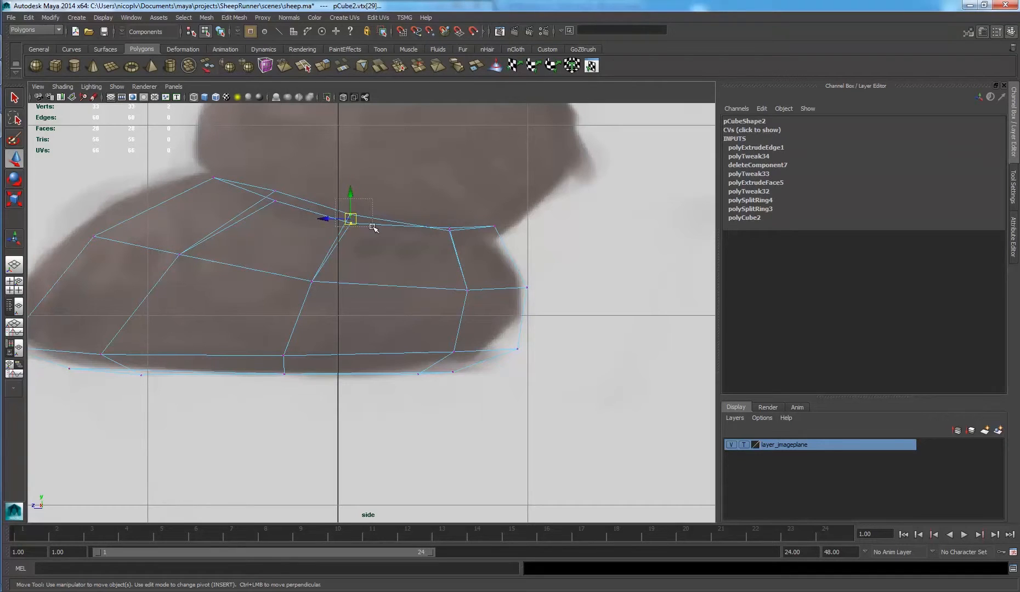
left_click_drag(353, 216, 356, 219)
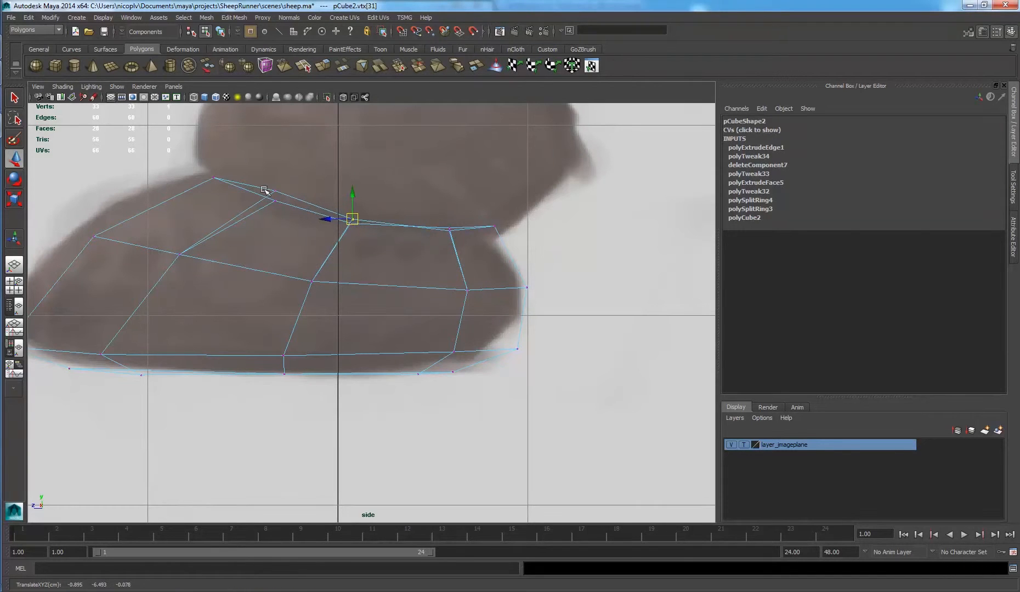
left_click(384, 209)
Step: Select the hoof's open rim edge loop and extrude it again, working in the side view
key("space")
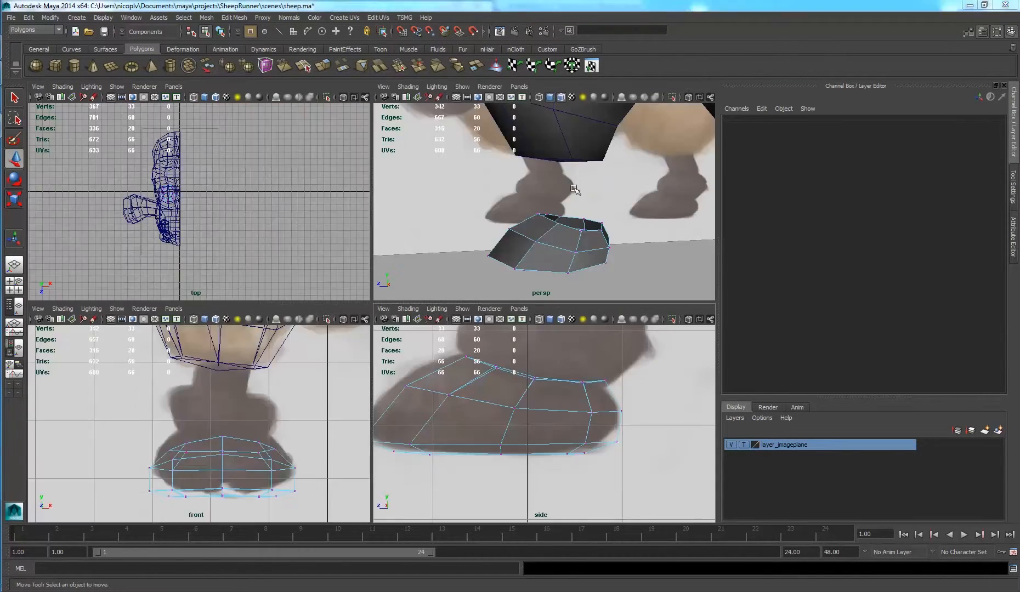
key("space")
right_click_drag(433, 351, 433, 329)
left_click(417, 370)
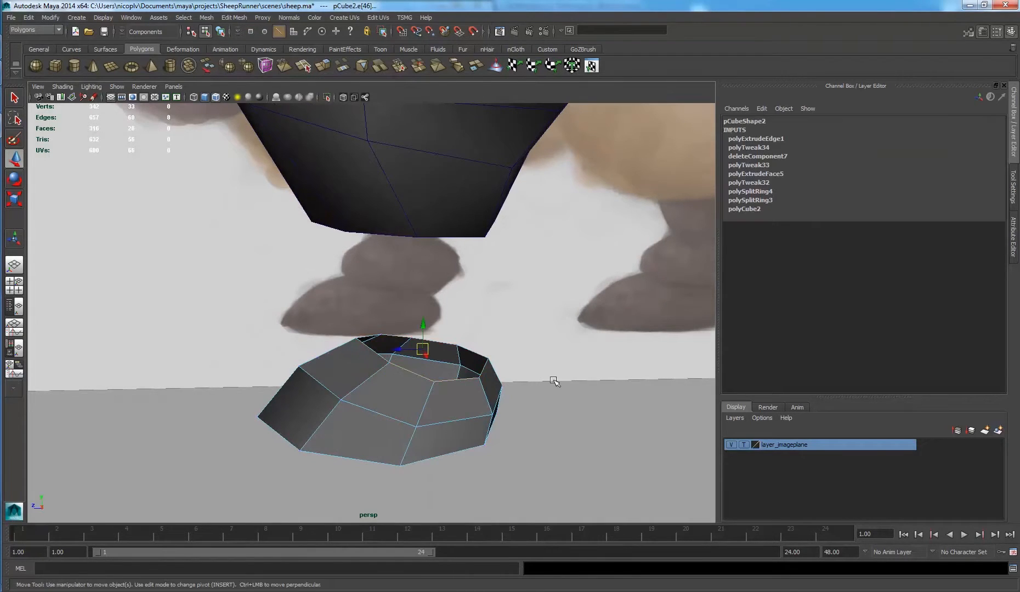
left_click_drag(554, 381, 467, 344, "alt")
key("space")
key("space")
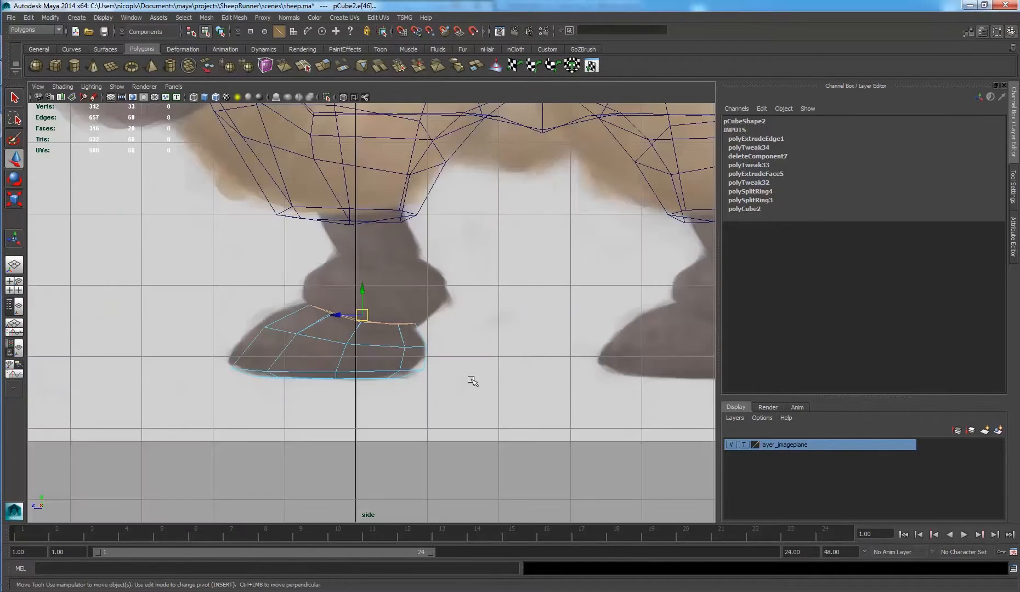
scroll(483, 362, "up", 5)
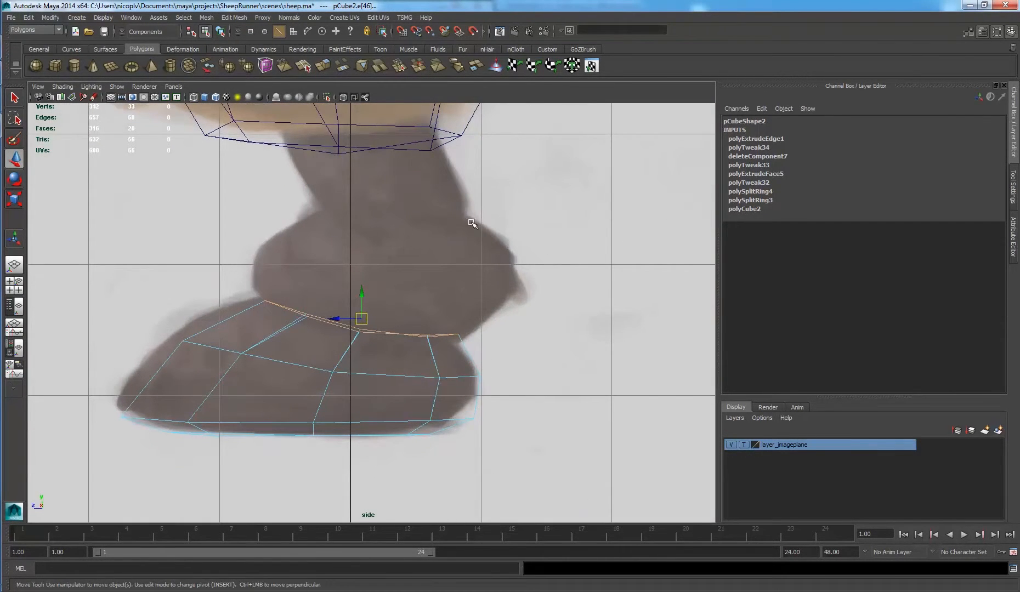
right_click_drag(485, 291, 467, 312, "shift")
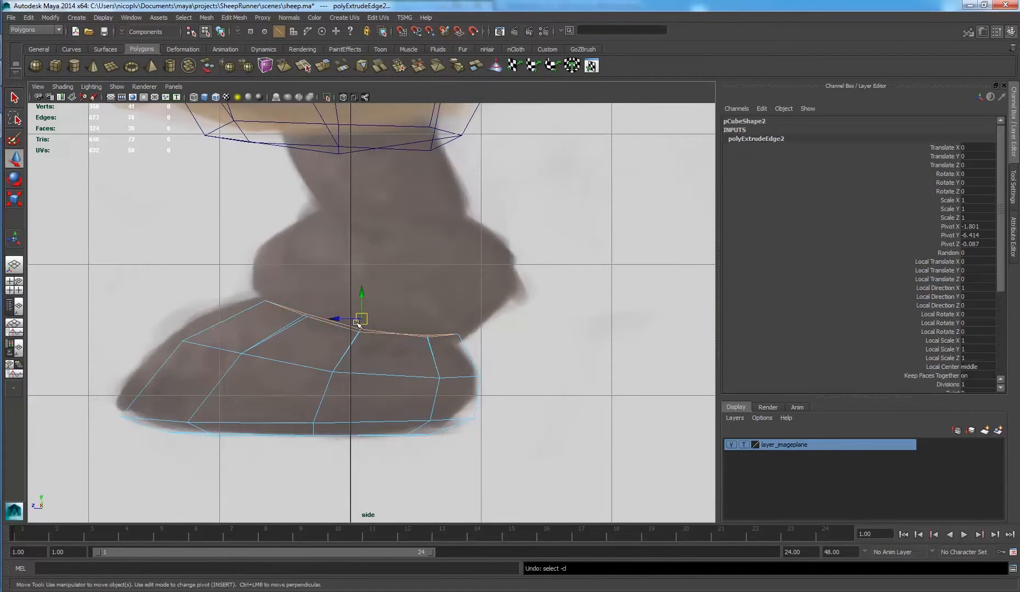
Step: Raise the new edge loop to the top of the ankle bulge, then rotate, narrow and reposition it to fit the leg
left_click_drag(361, 318, 430, 172)
key("e")
key("r")
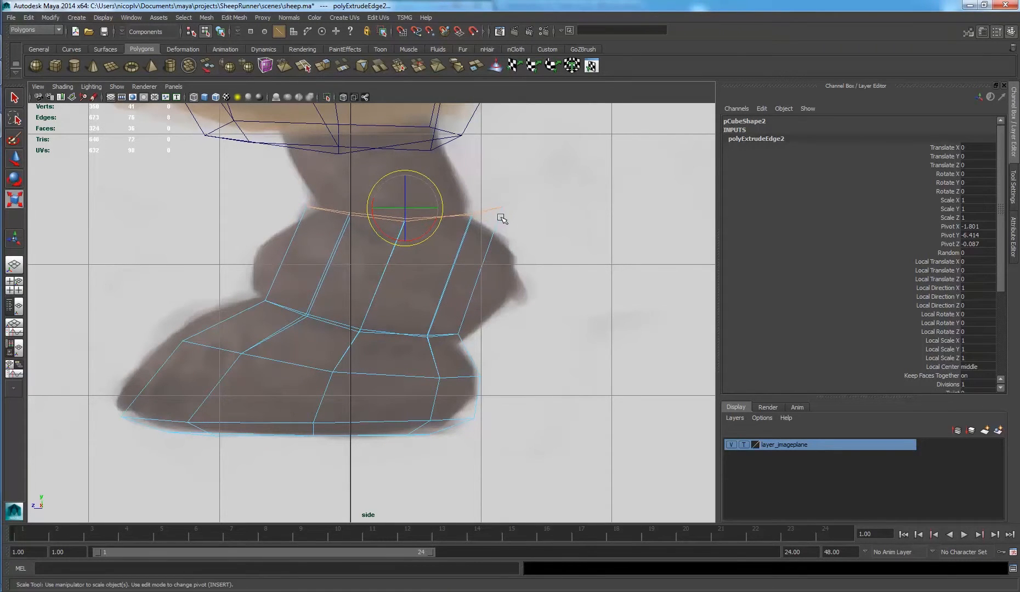
middle_click_drag(506, 220, 456, 228)
key("w")
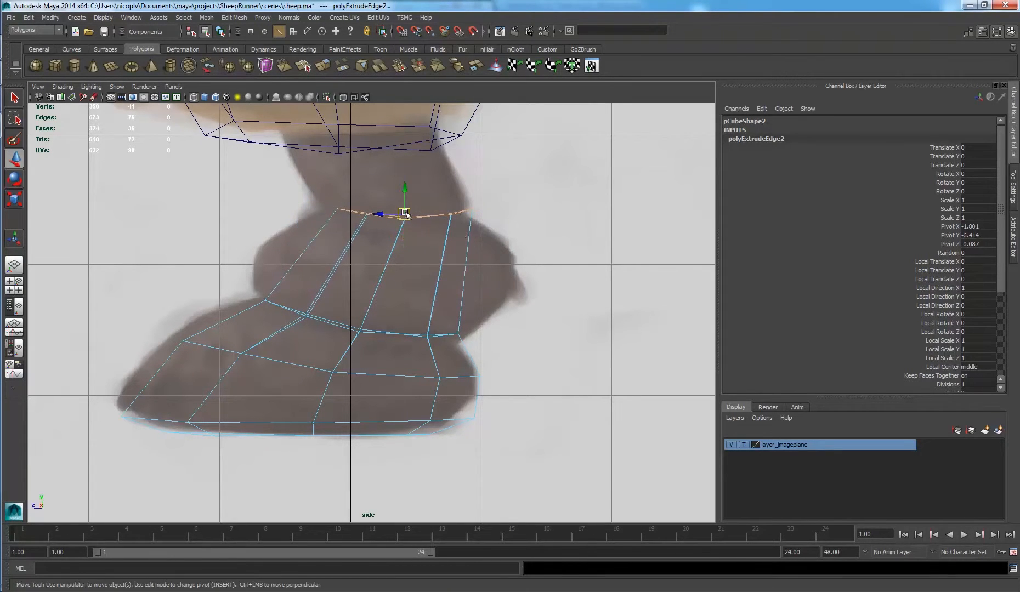
left_click_drag(405, 214, 399, 213)
key("r")
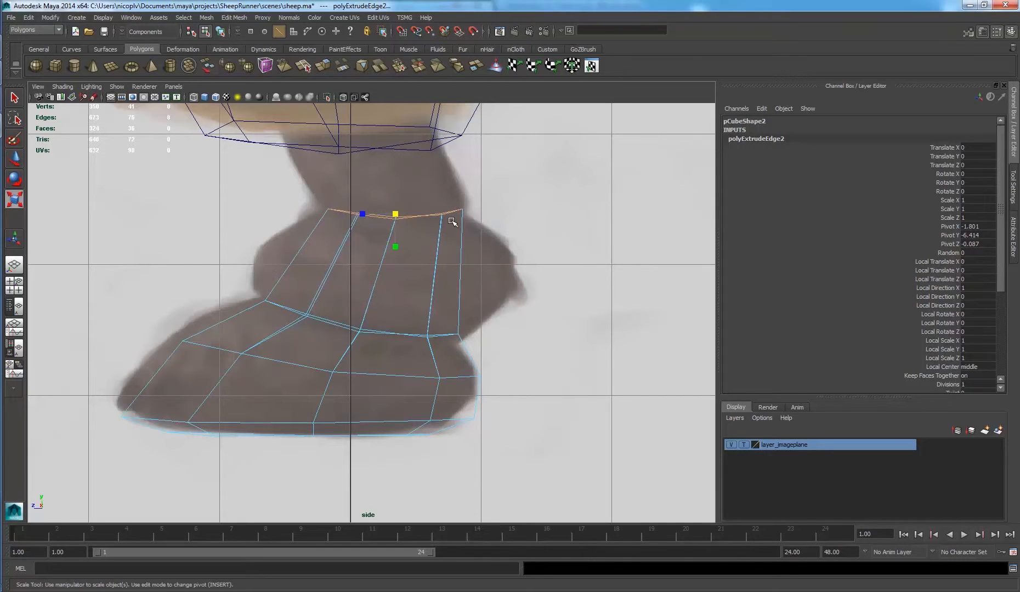
key("w")
Step: Select the middle vertices of the upper ankle loop and raise them slightly to level the loop
right_click_drag(445, 210, 434, 183)
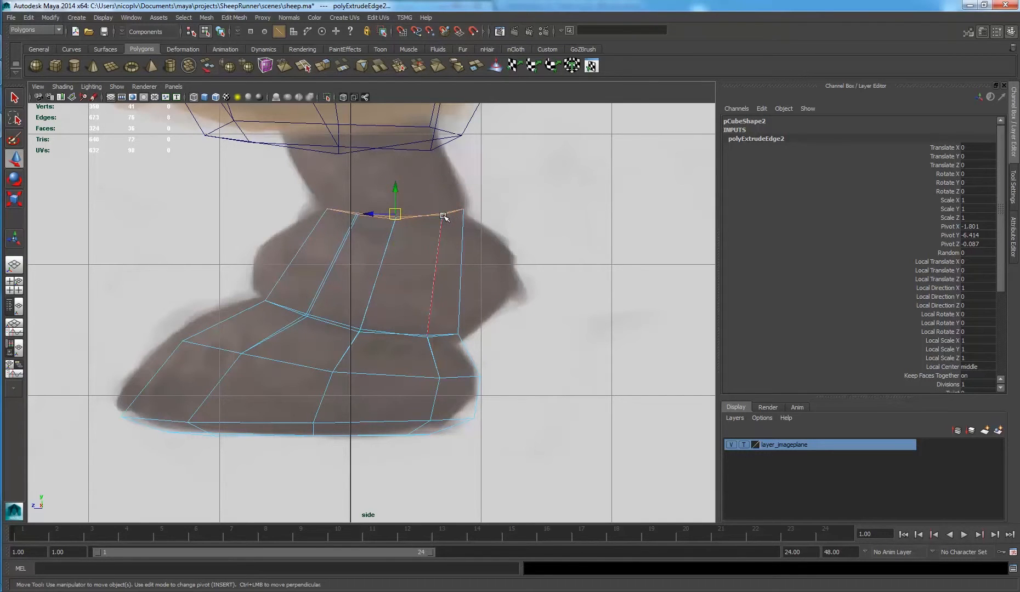
left_click(395, 217)
left_click_drag(395, 193, 456, 253)
middle_click_drag(456, 253, 457, 246)
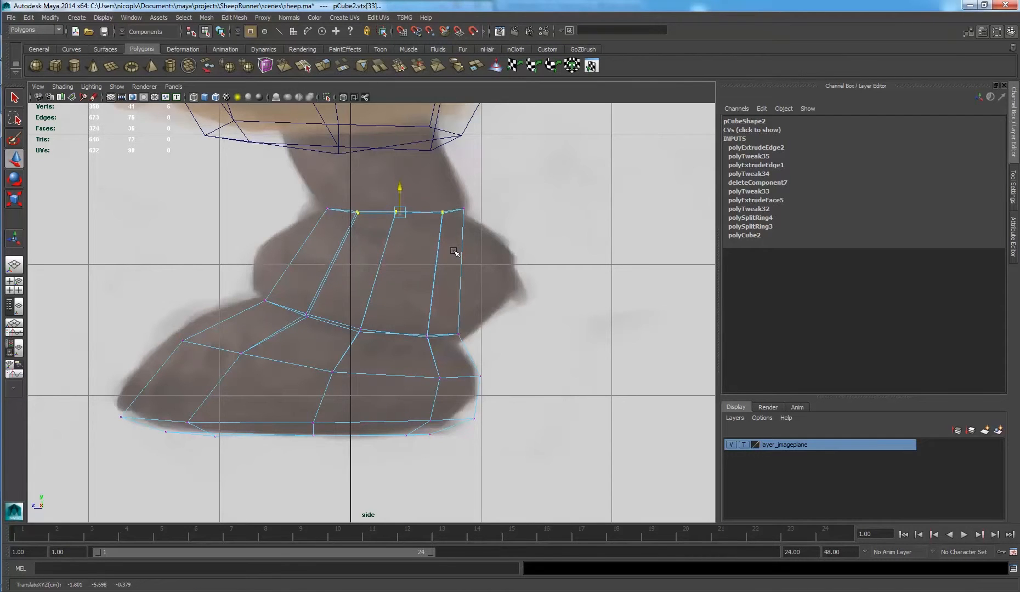
Step: Raise the middle vertex of the upper ankle loop slightly and lower the loop's rear corner vertex in the side view
middle_click_drag(421, 229, 422, 228)
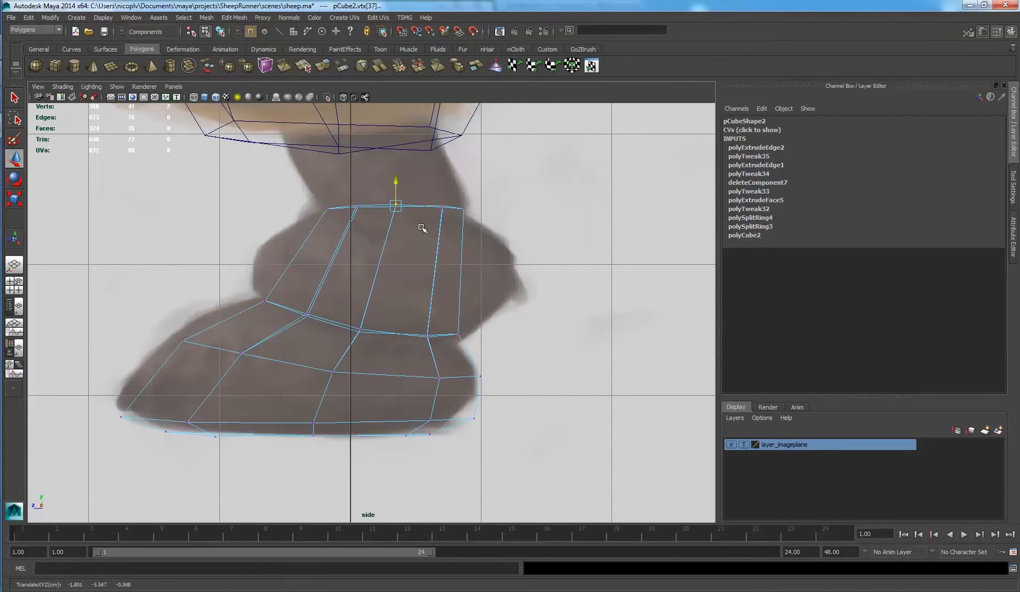
left_click_drag(449, 208, 476, 224)
middle_click_drag(464, 212, 464, 218)
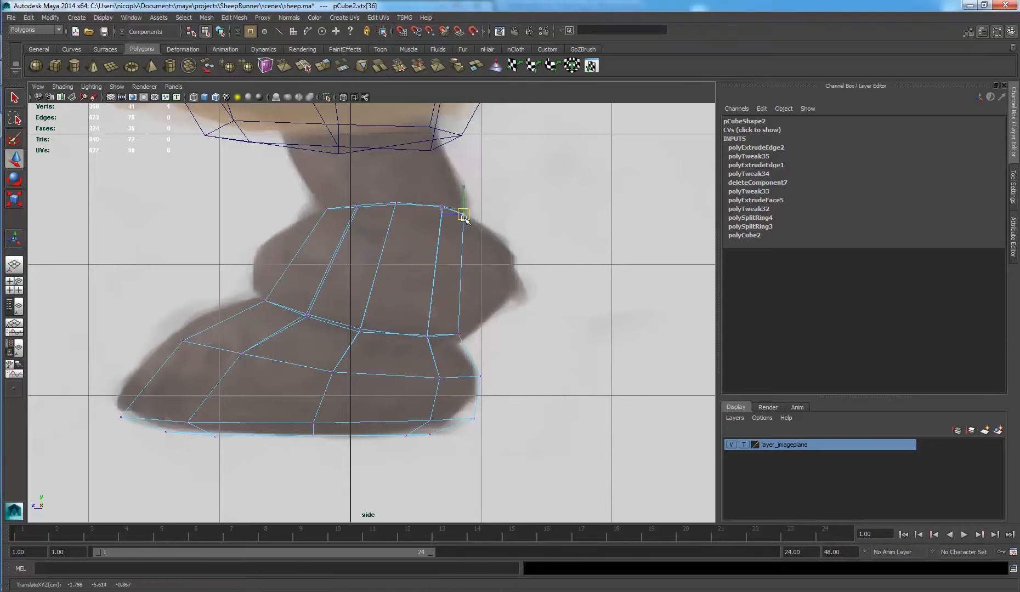
Step: Select all vertices of the upper ankle loop and move them up to the base of the leg's neck in the front view
key("space")
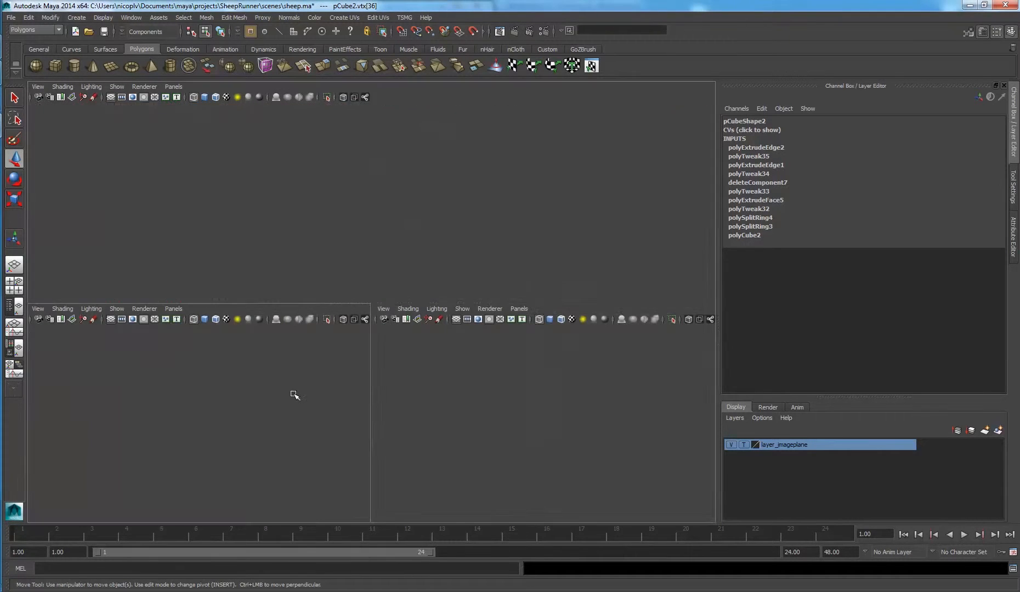
key("space")
key("e")
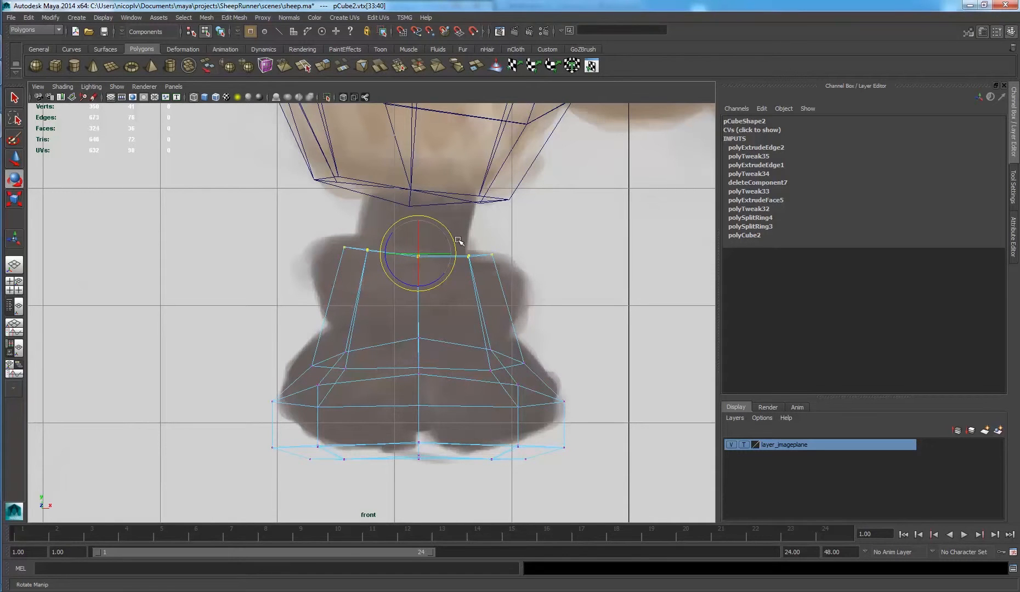
key("w")
left_click_drag(420, 252, 420, 244)
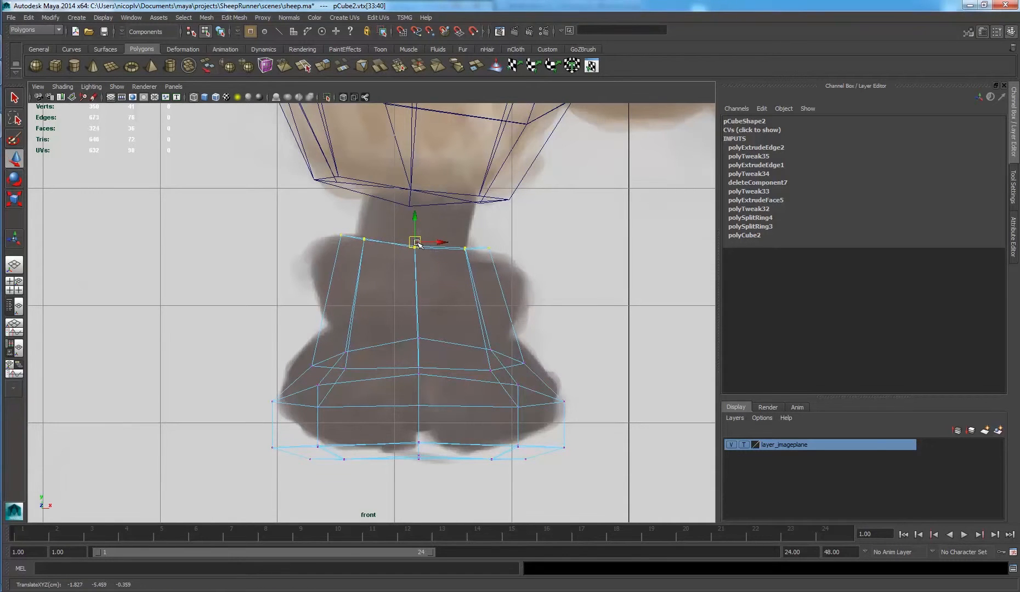
Step: Narrow the upper ankle loop along X in the perspective view to match the neck width in the front reference
key("space")
key("space")
left_click_drag(501, 196, 299, 375, "alt")
left_click_drag(518, 362, 466, 240, "alt")
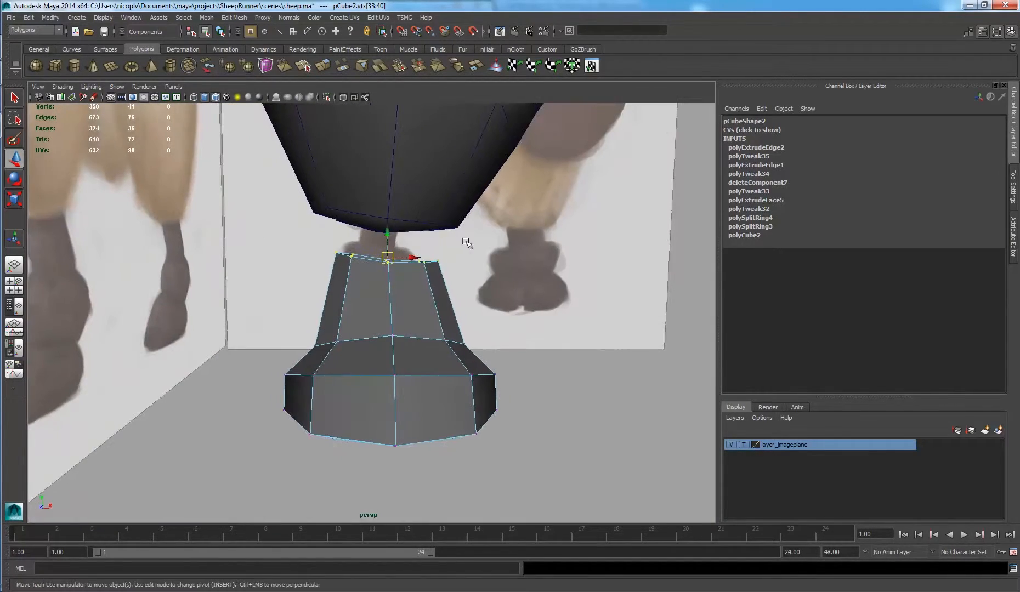
key("r")
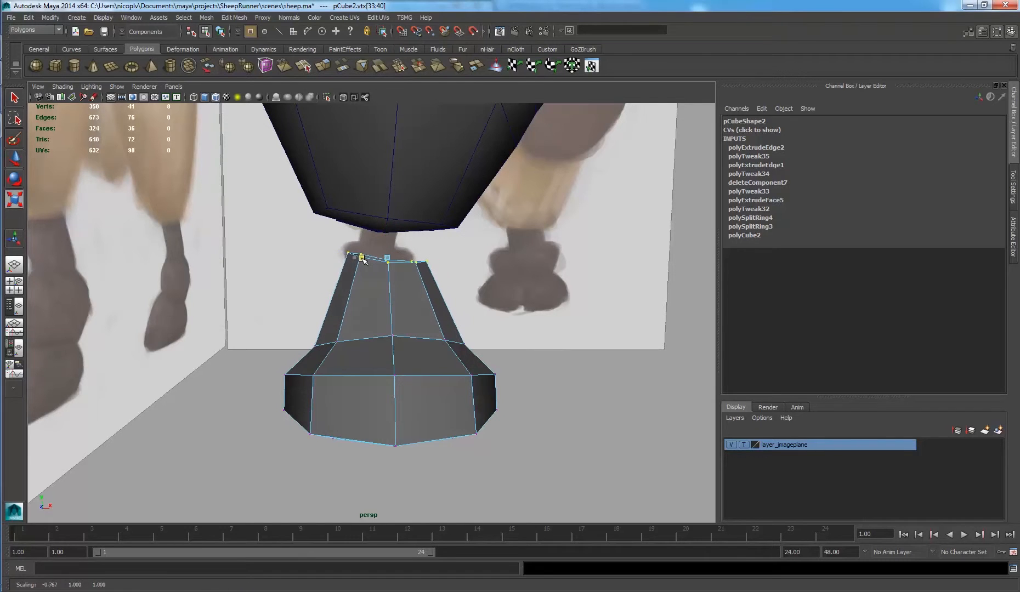
mouse_move(363, 260)
left_mouse_down("alt")
mouse_move(146, 246)
mouse_move(292, 262)
mouse_move(341, 247)
mouse_move(378, 252)
left_mouse_up("alt")
left_click_drag(544, 275, 417, 262, "alt")
key("space")
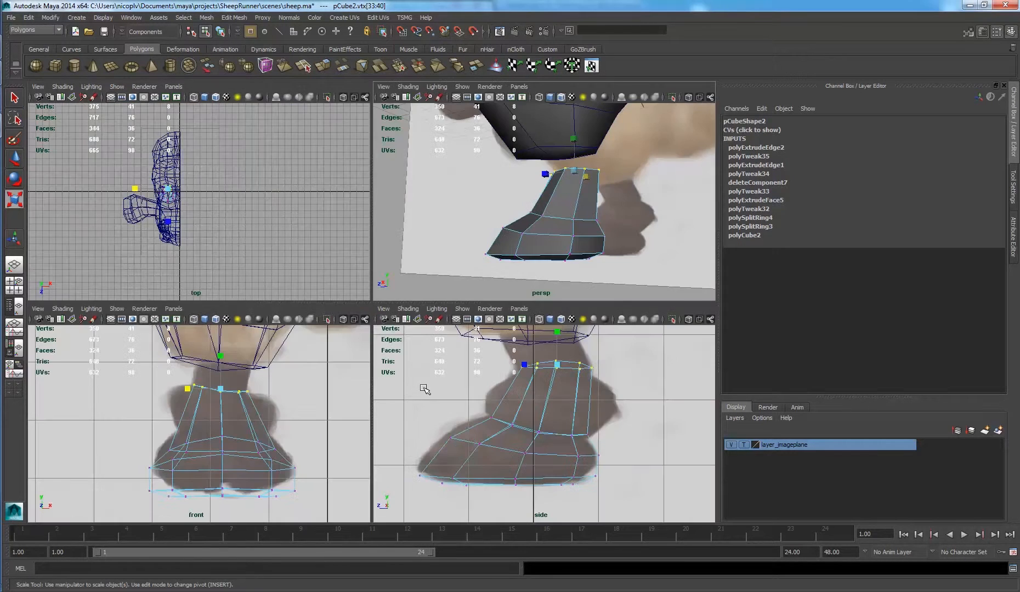
key("space")
middle_click_drag(371, 263, 349, 279, "alt")
right_click_drag(350, 279, 380, 280, "alt")
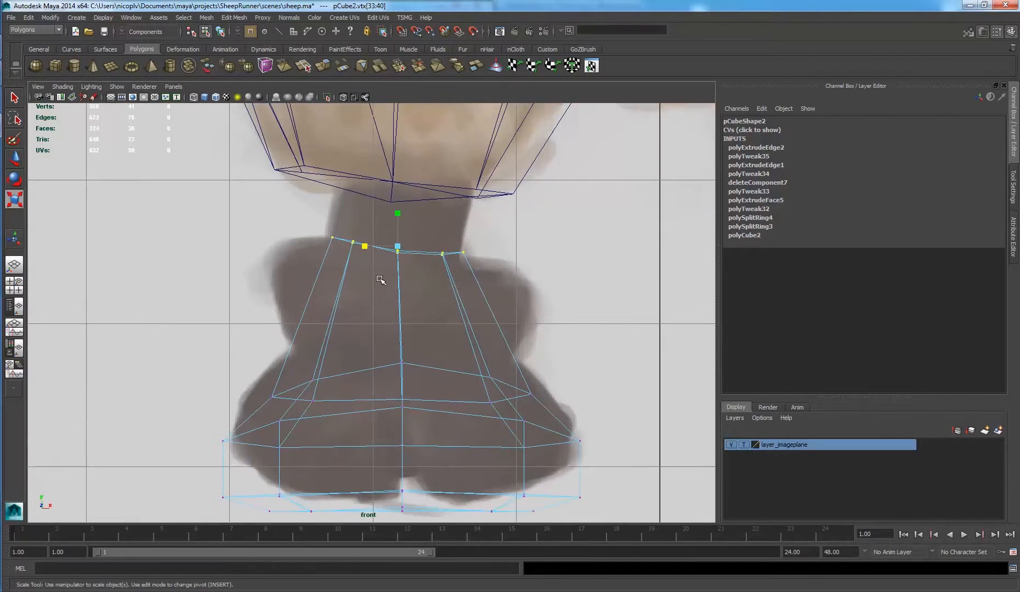
key("w")
key("space")
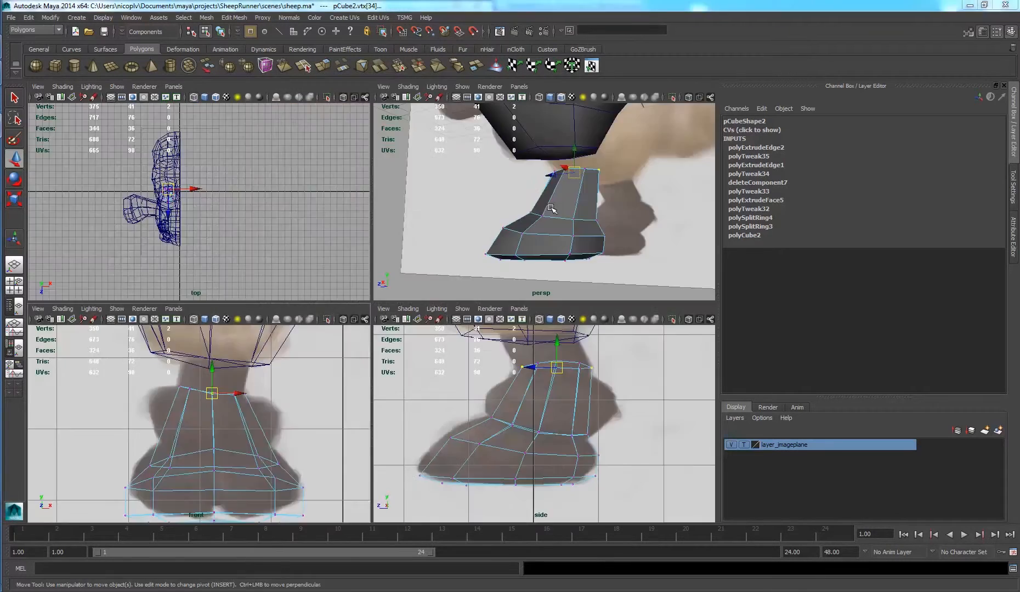
Step: Extrude the open top rim edge loop and raise it into the body's underside, following the leg's slant in the side view
key("space")
left_click_drag(438, 255, 484, 272, "alt")
right_click_drag(439, 317, 443, 295)
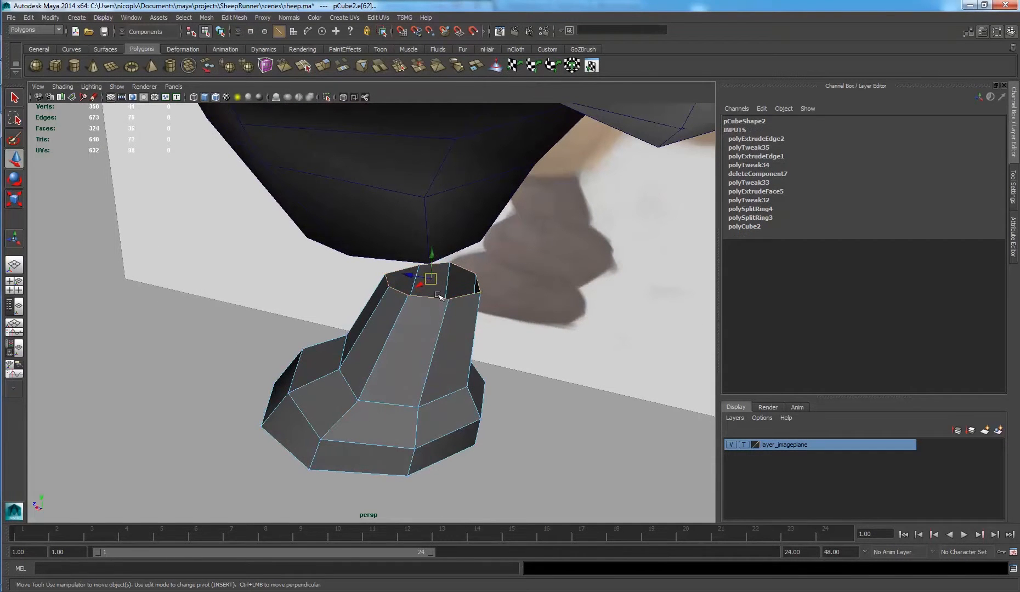
right_click_drag(524, 278, 528, 287, "shift")
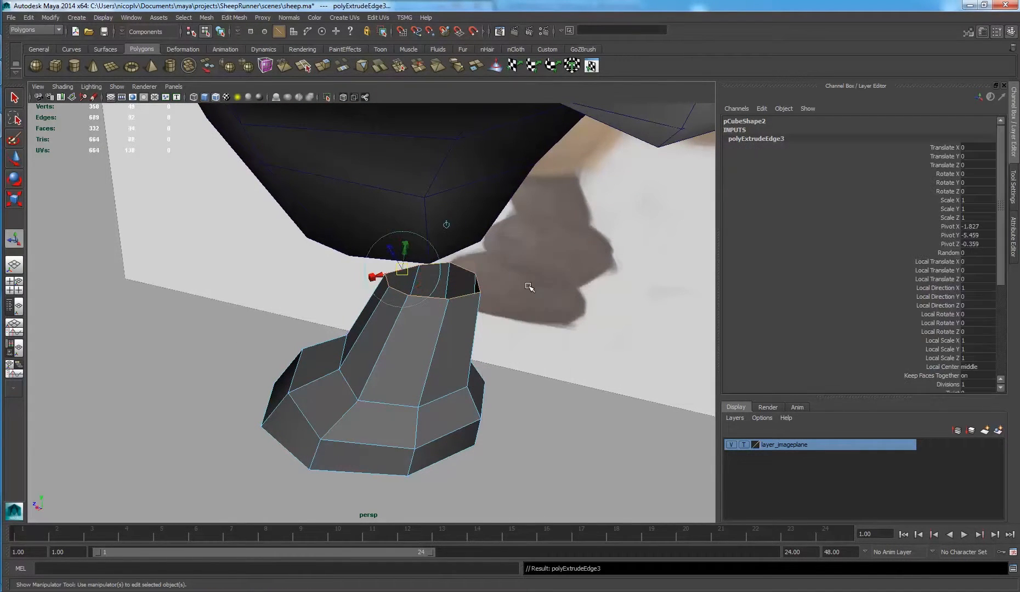
key("space")
key("space")
key("w")
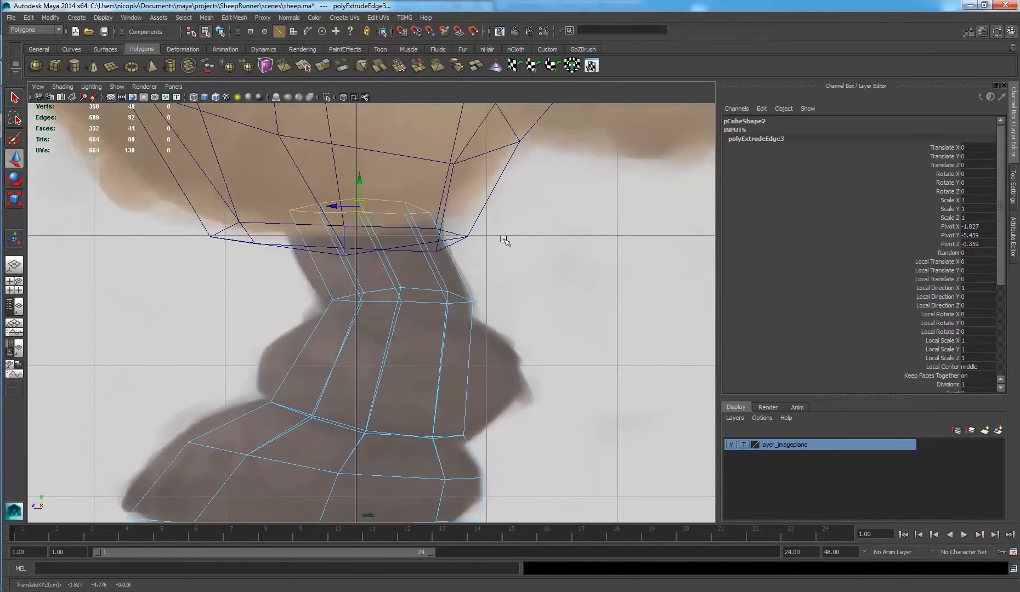
Step: Reposition the extruded rim in the front and side views, lowering it to just inside the body's lower opening
key("space")
key("space")
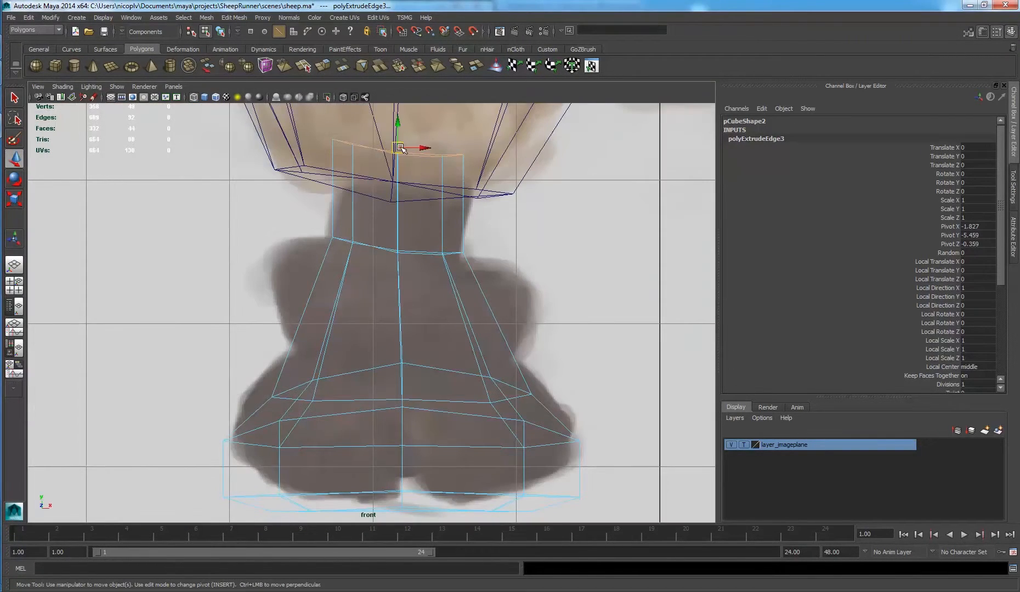
left_click_drag(400, 149, 405, 273)
key("e")
key("w")
key("space")
key("space")
key("space")
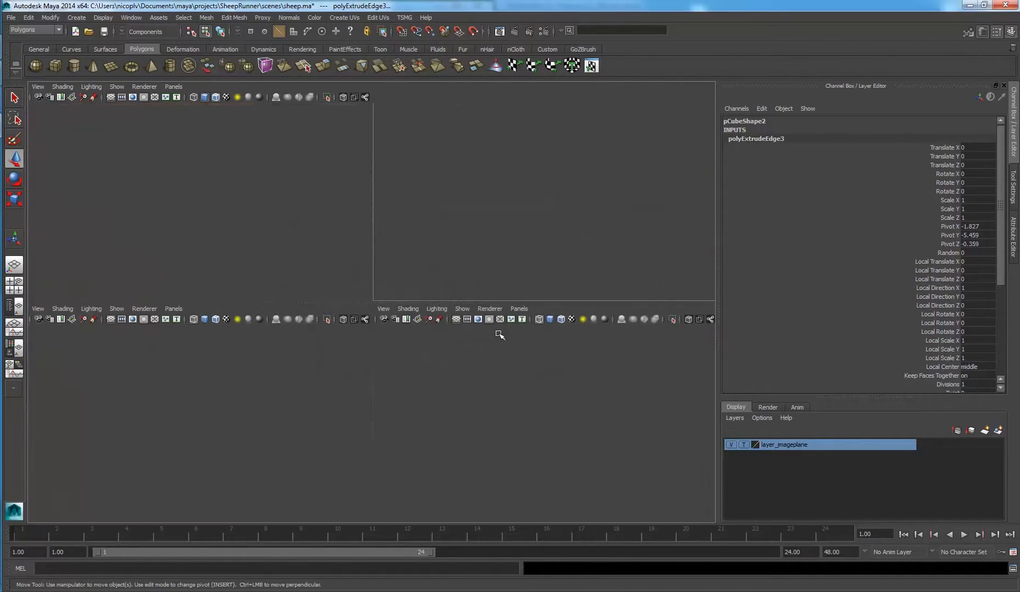
key("space")
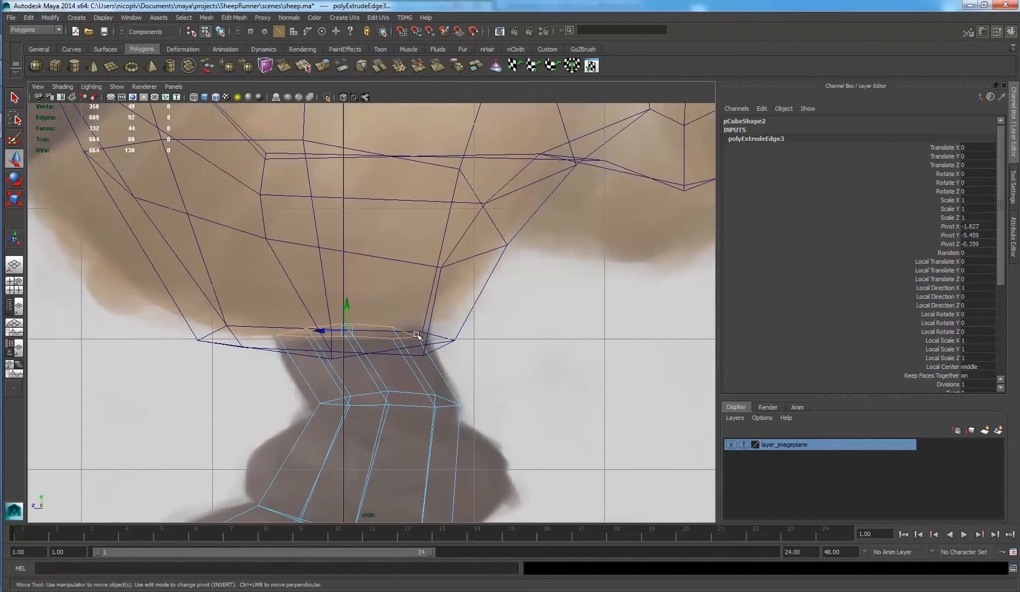
key("space")
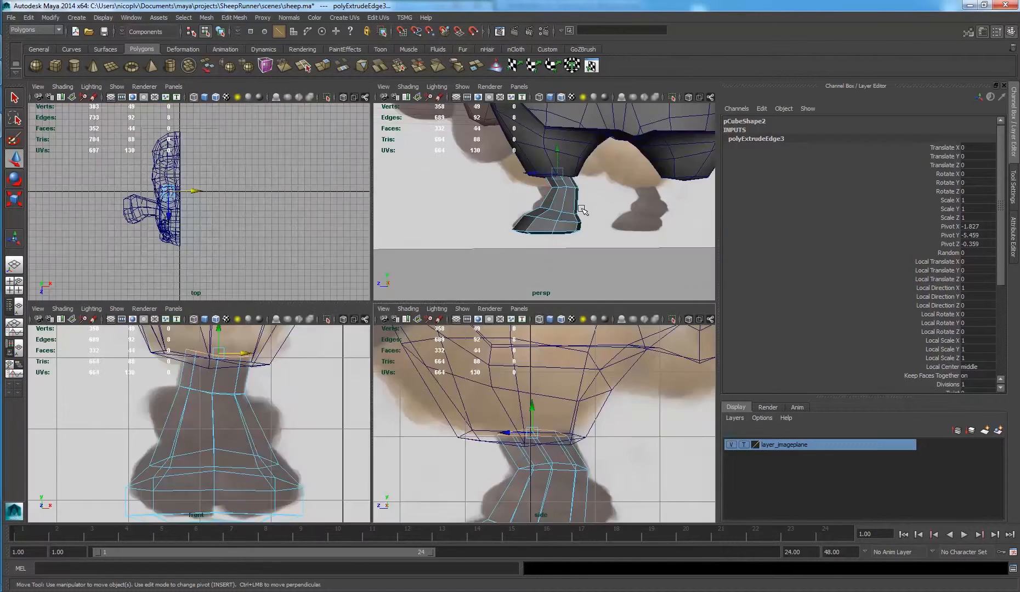
key("space")
left_click_drag(583, 211, 529, 258, "alt")
right_click_drag(529, 258, 560, 324, "alt")
Step: Insert two horizontal edge loops around the ankle section with the Insert Edge Loop Tool in the side view
key("F8")
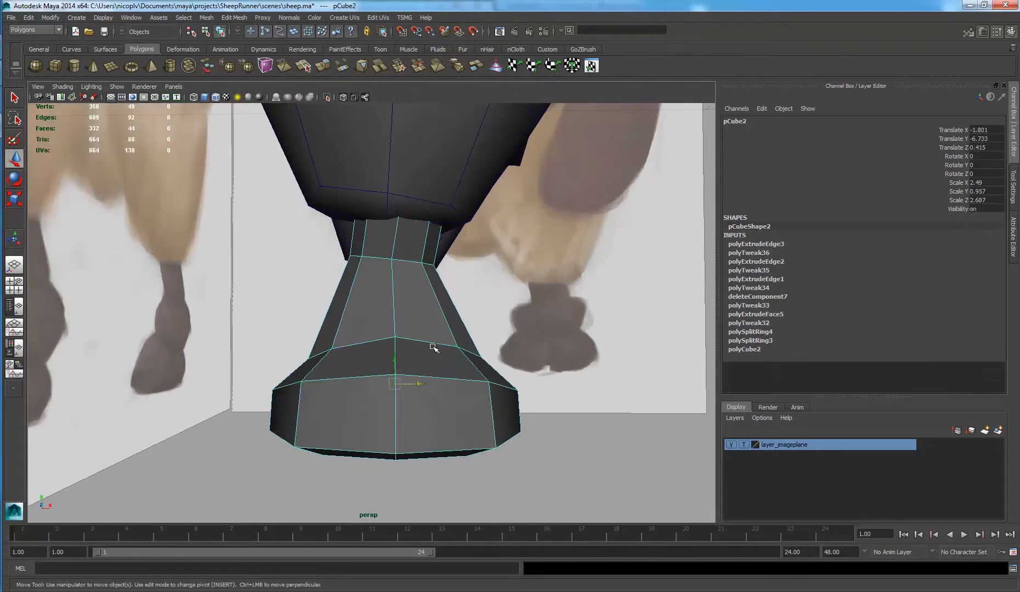
key("space")
key("space")
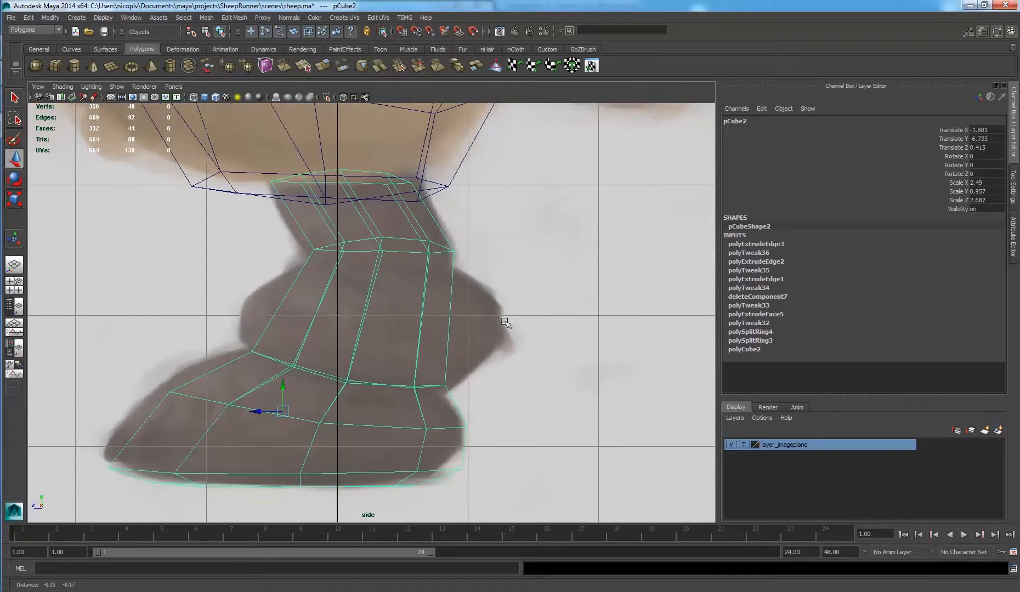
left_click(426, 324)
left_click(421, 321)
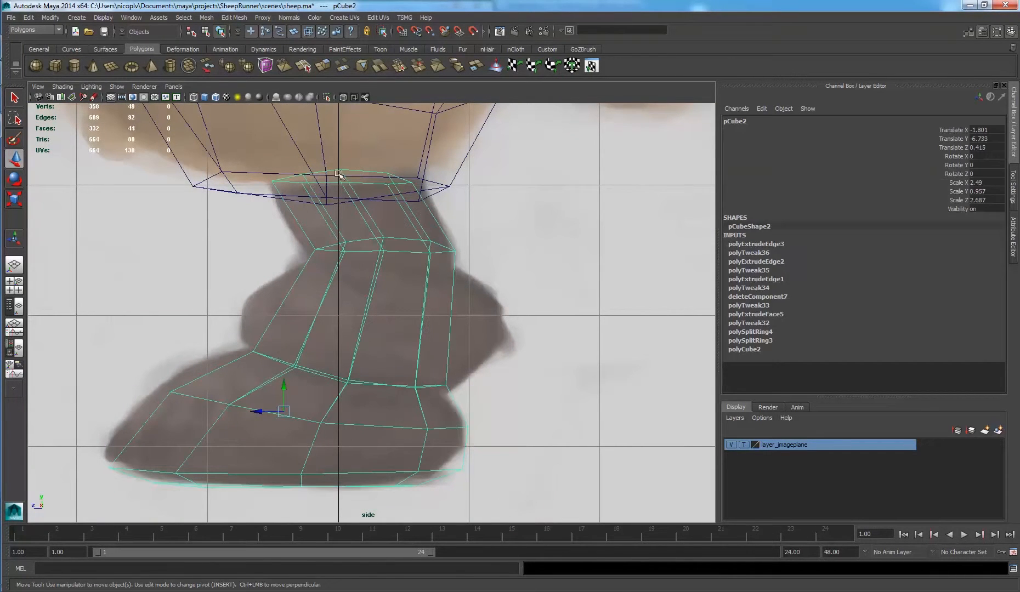
left_click(234, 17)
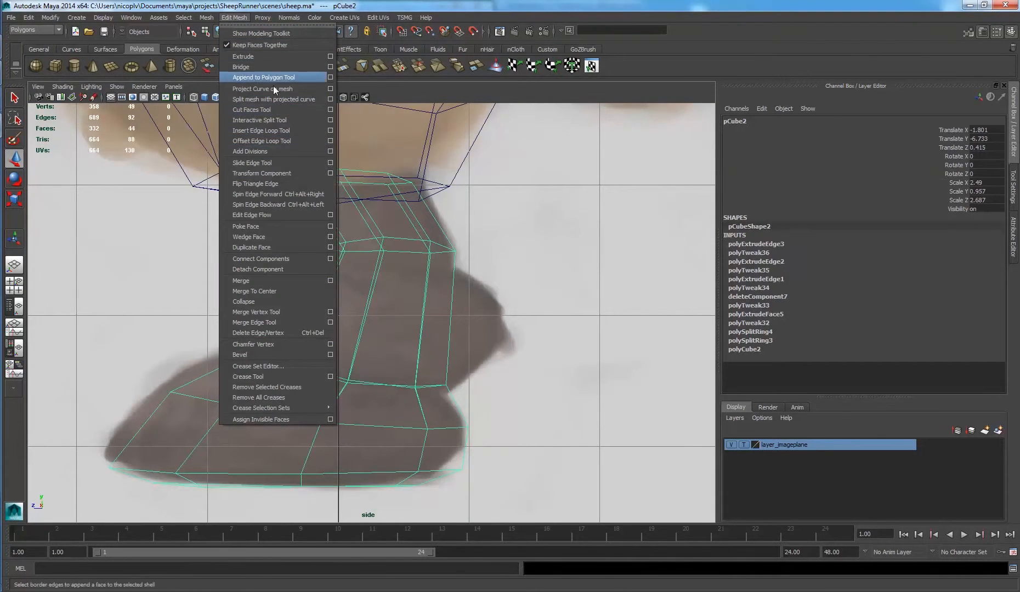
left_click(261, 131)
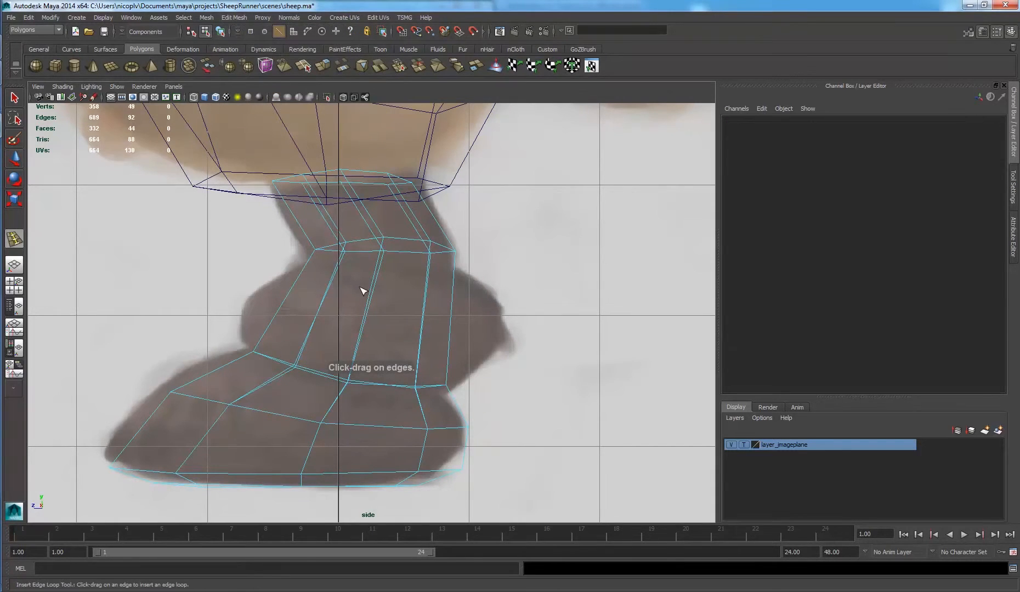
left_click_drag(361, 291, 377, 283)
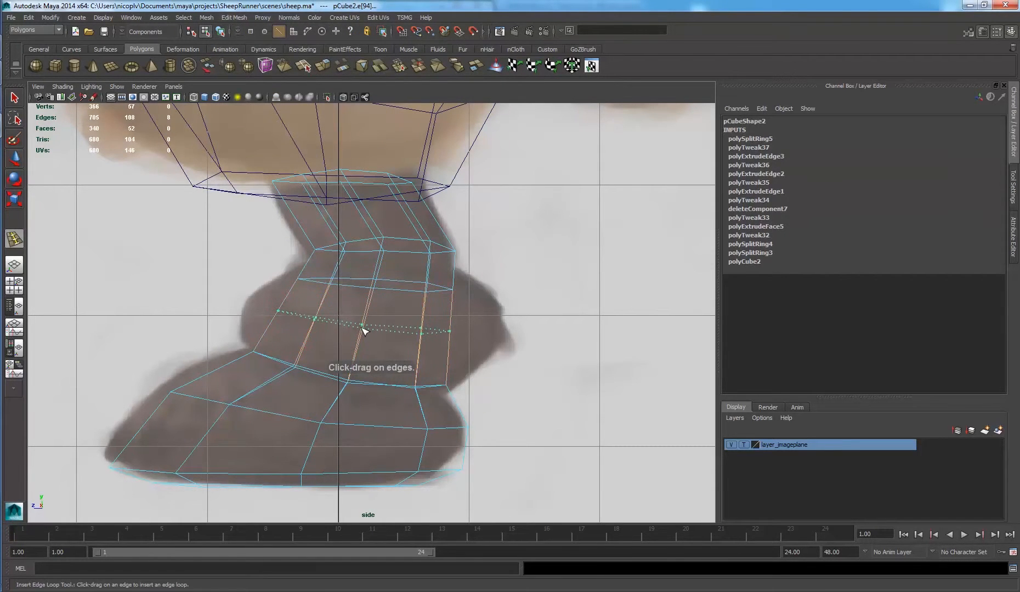
left_click_drag(362, 329, 351, 327)
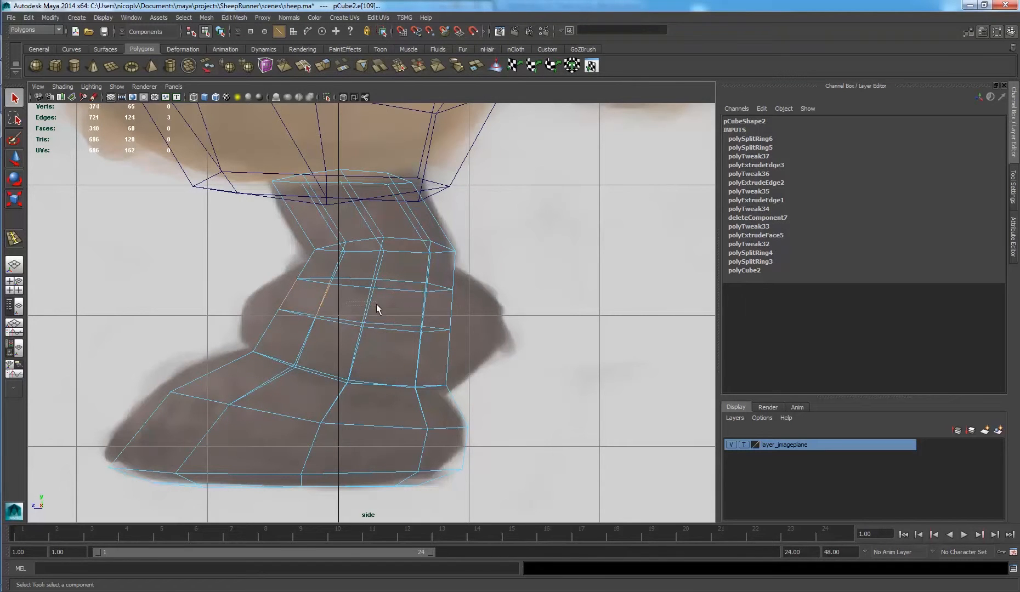
Step: Scale up the edges between the two inserted ankle loops to fill the ankle bulge, and nudge them to fit the side reference
key("r")
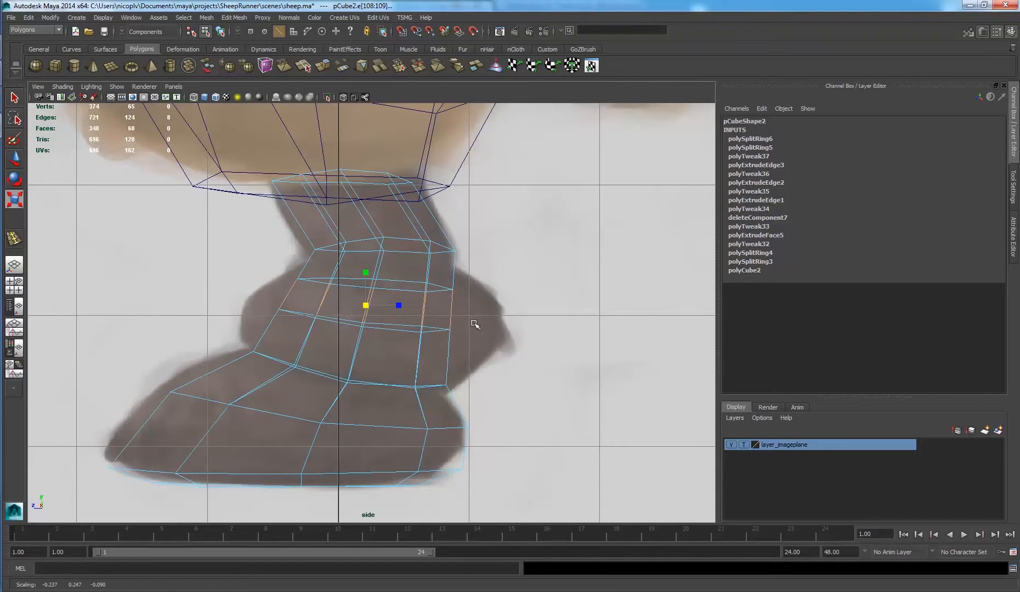
middle_click_drag(474, 321, 527, 310)
key("w")
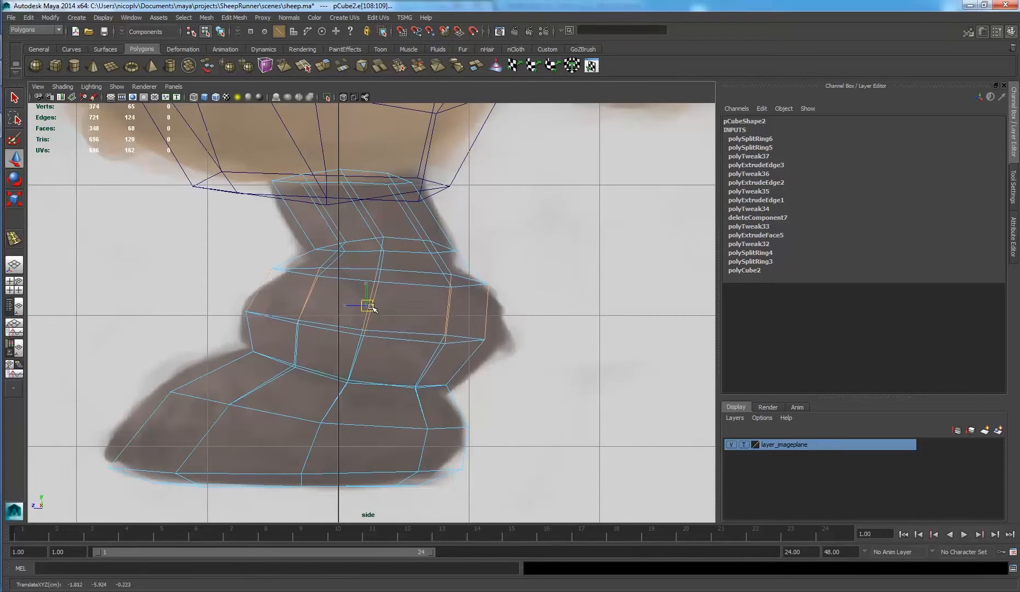
middle_click_drag(457, 305, 464, 309)
Step: Examine the widened ankle bulge and hoof from several angles in the perspective view
key("space")
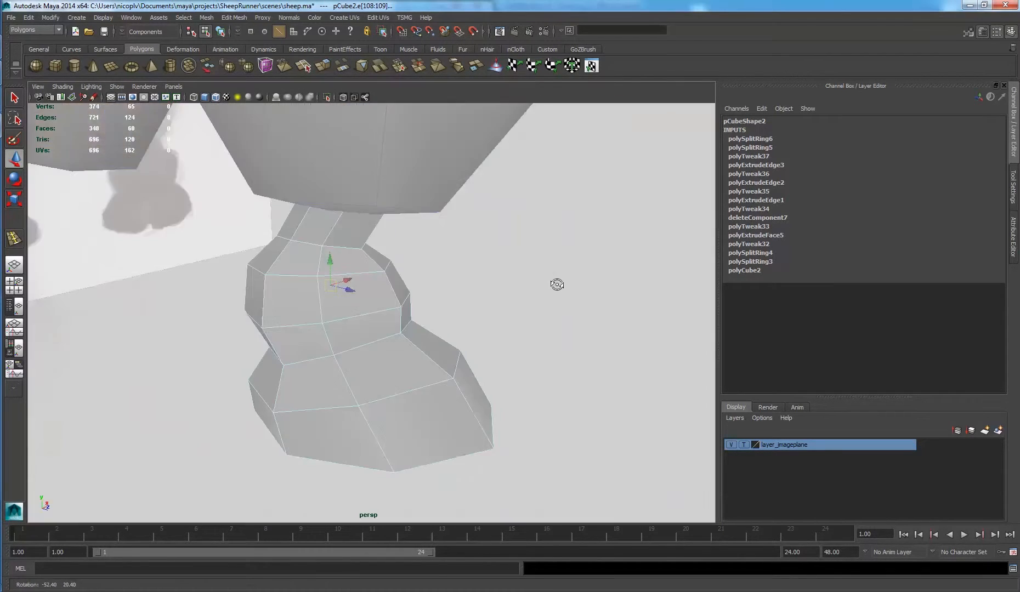
left_click_drag(558, 284, 461, 324, "alt")
scroll(352, 273, "down", 3)
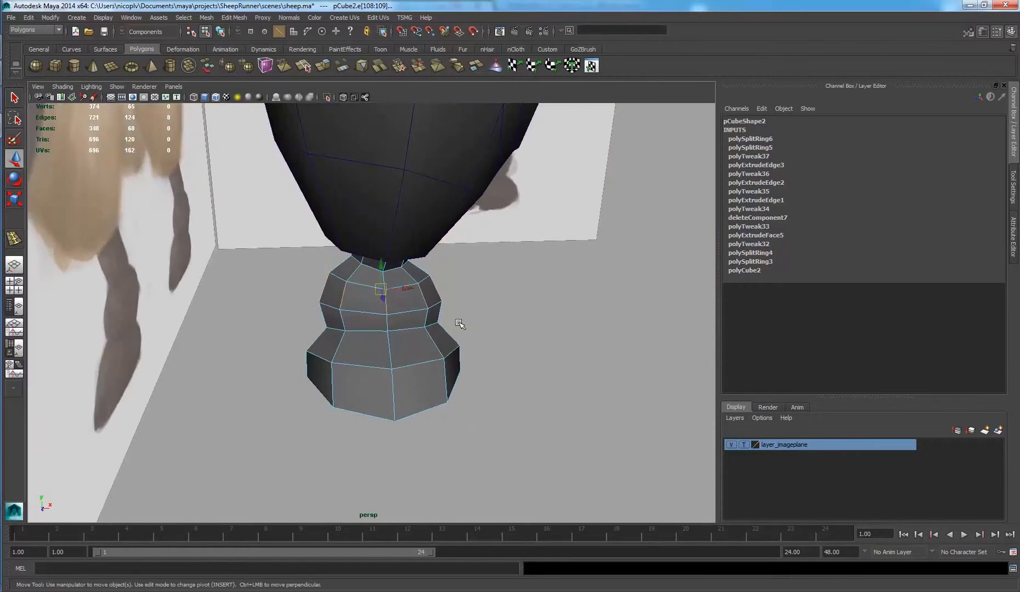
right_click_drag(416, 321, 480, 280)
left_click(482, 293)
left_click_drag(476, 362, 351, 321, "alt")
scroll(385, 314, "down", 4)
scroll(425, 326, "up", 4)
left_click_drag(454, 295, 412, 305, "alt")
Step: Select both edge loops of the ankle bulge and narrow them slightly along X
right_click_drag(412, 305, 408, 258)
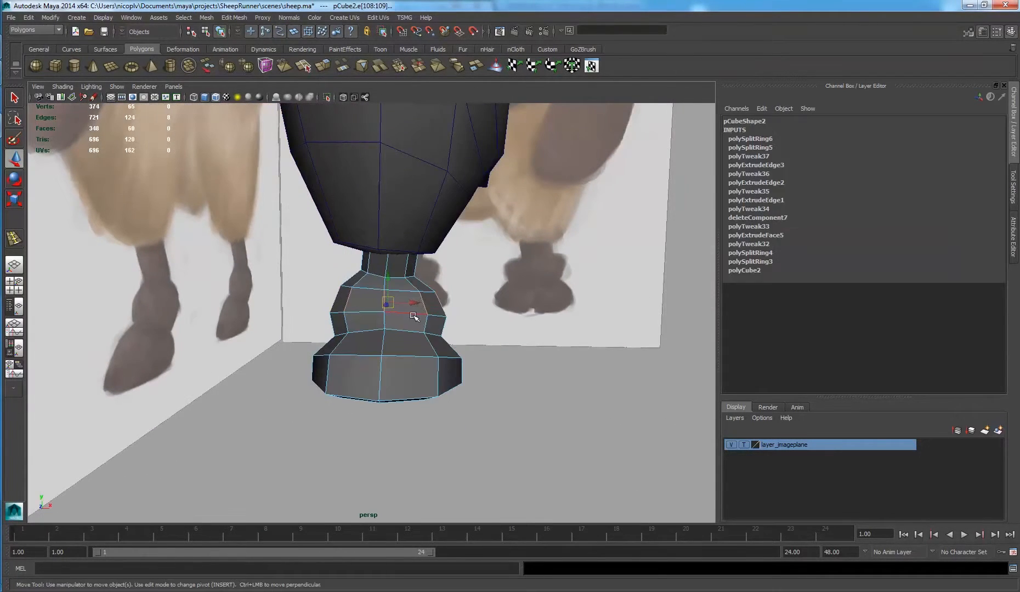
left_click(412, 313)
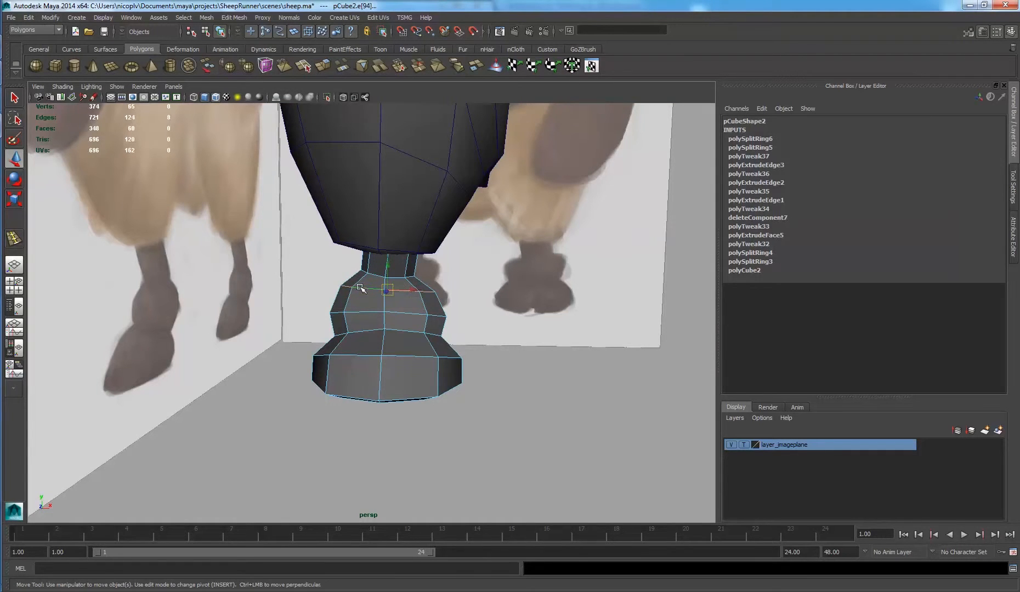
double_click(378, 312, "shift")
key("r")
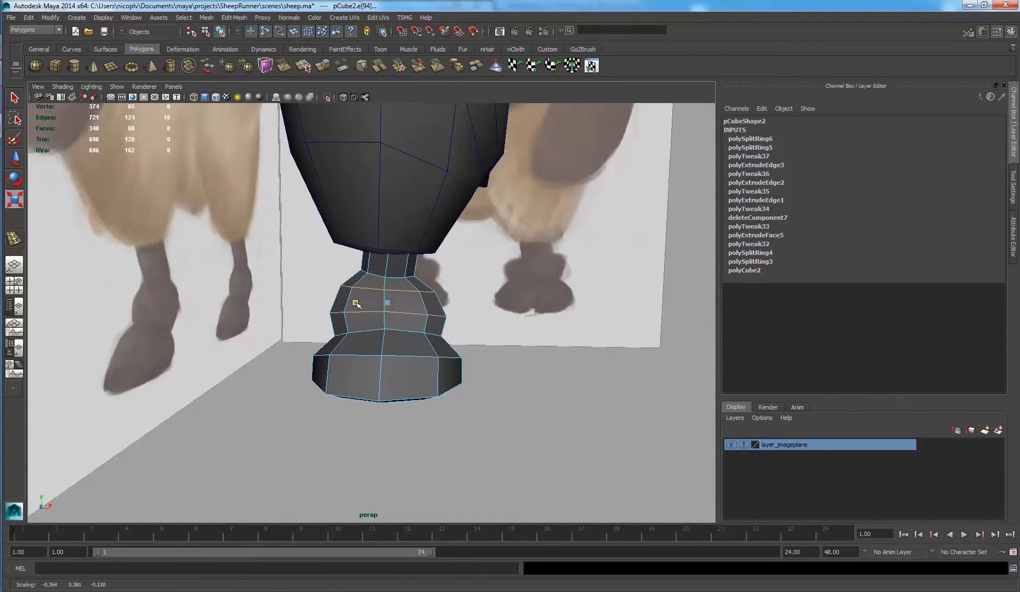
left_click_drag(356, 304, 483, 303, "alt")
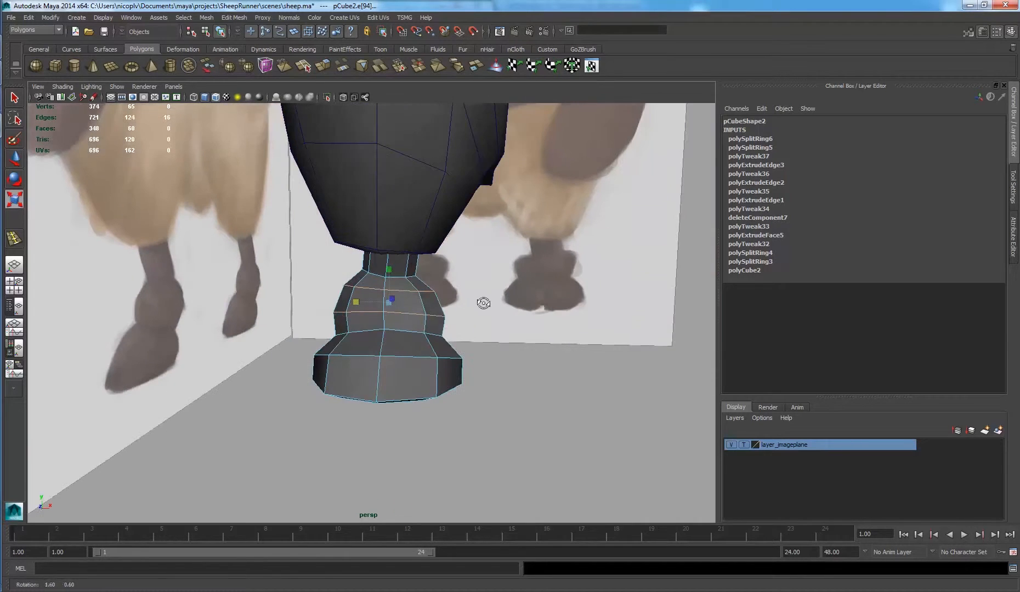
Step: Select the crease edge loop between the ankle bulge and hoof, narrow it slightly and raise it in the front view
left_click(433, 331)
double_click(434, 334)
key("space")
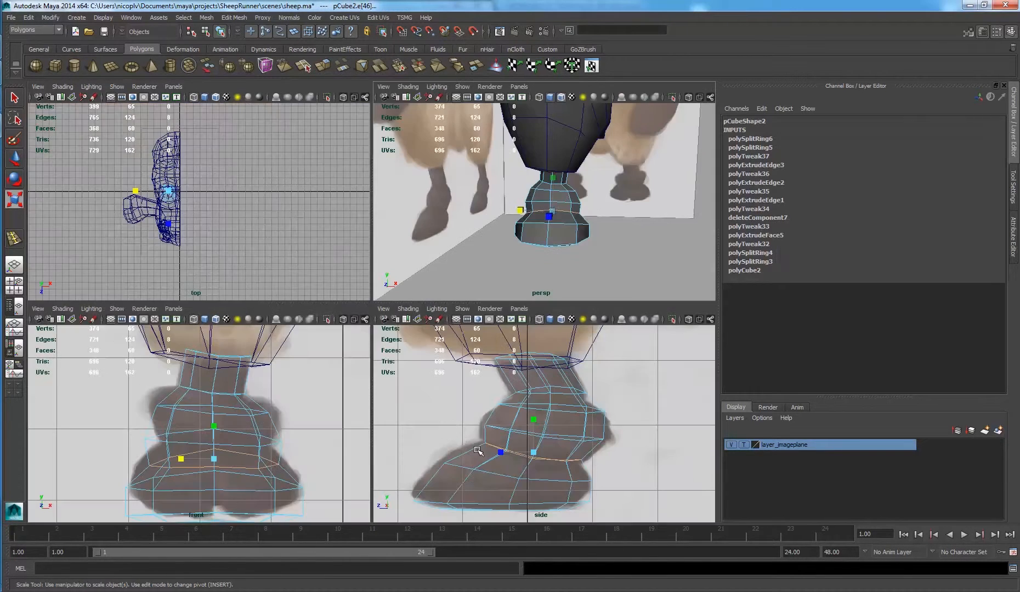
key("space")
key("space")
key("space")
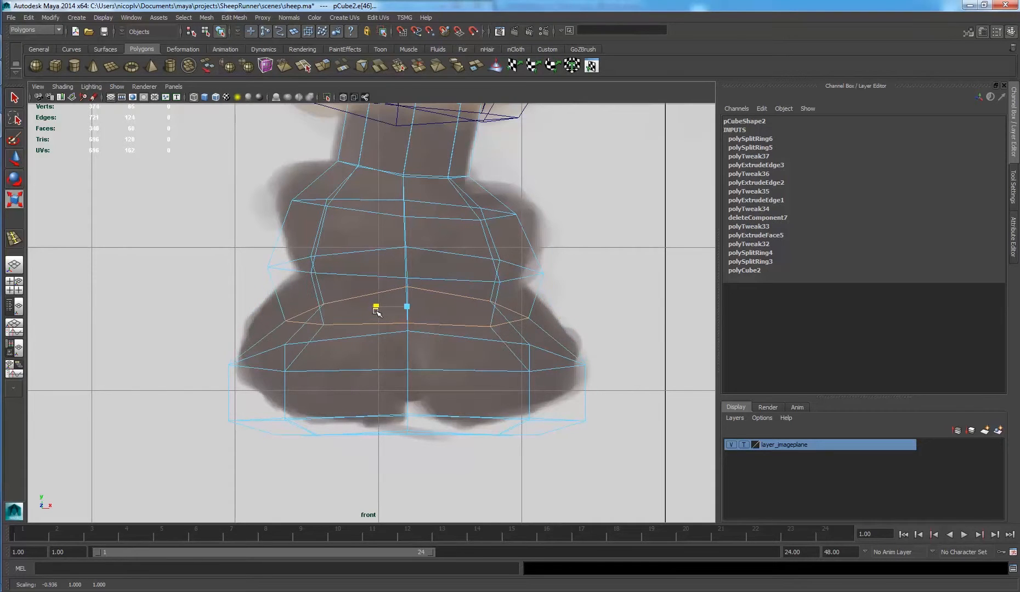
key("w")
left_click_drag(407, 279, 408, 278)
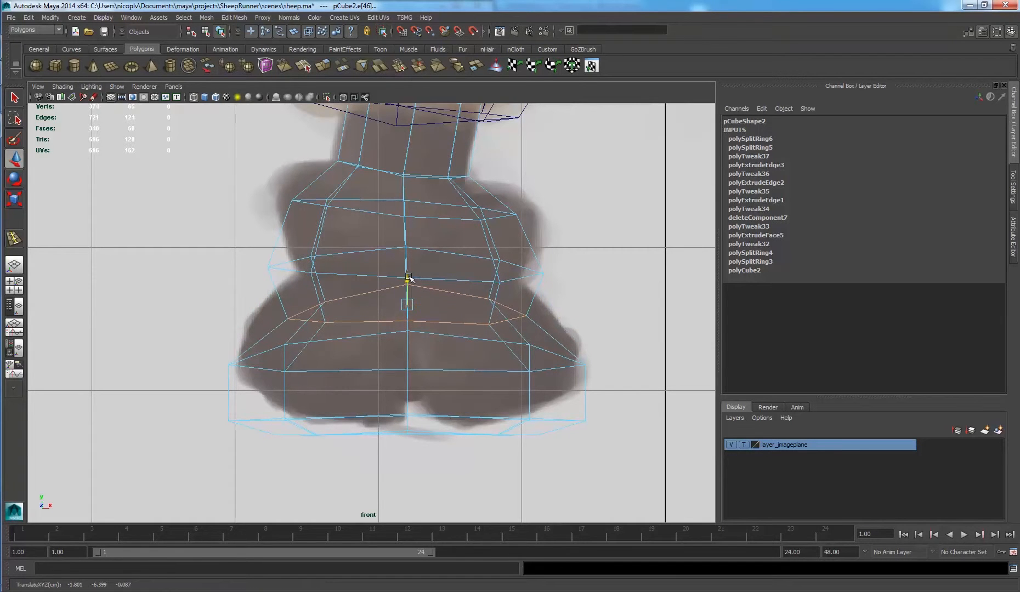
Step: Examine the reshaped ankle and hoof from several angles in the perspective view, including how the leg sits under the body
key("space")
left_click_drag(346, 229, 460, 310, "alt")
key("r")
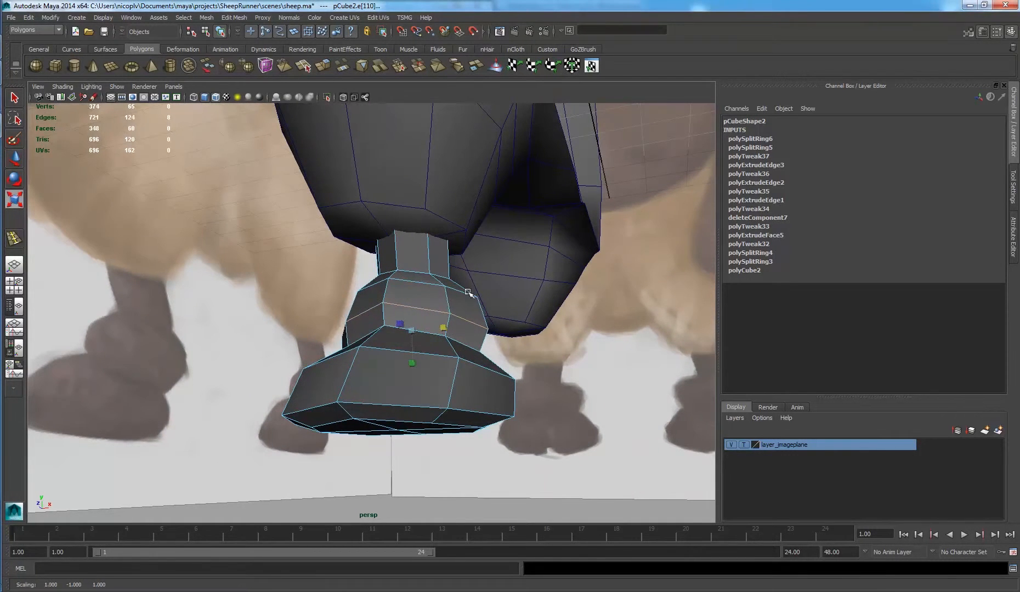
left_click_drag(468, 292, 455, 297, "alt")
right_click_drag(454, 296, 508, 277)
left_click(516, 276)
right_click_drag(527, 275, 472, 291, "alt")
left_click_drag(471, 291, 508, 383, "alt")
right_click_drag(479, 384, 424, 355, "alt")
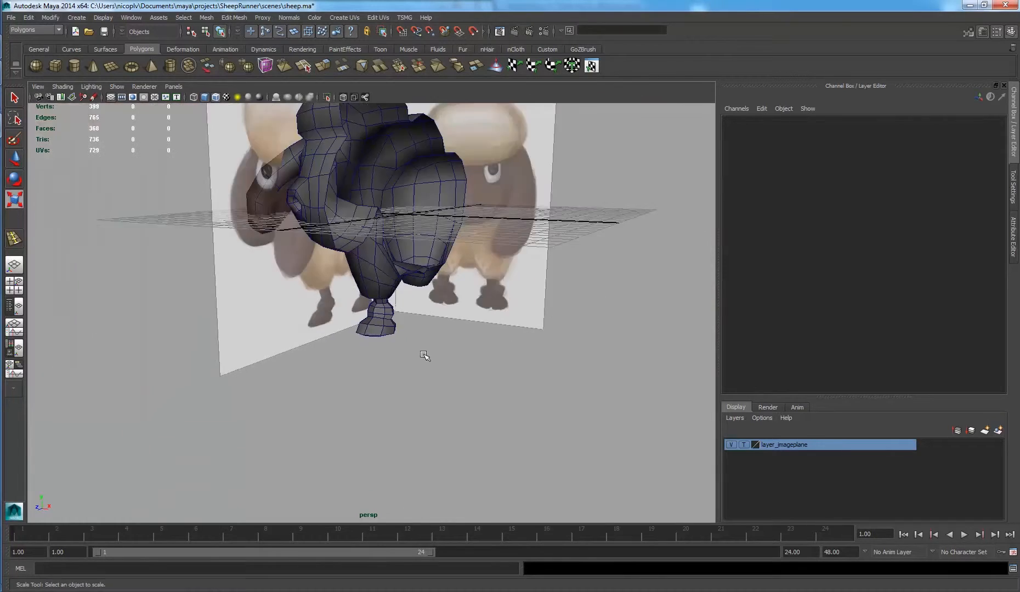
left_click_drag(424, 355, 373, 324, "alt")
right_click_drag(340, 321, 391, 330, "alt")
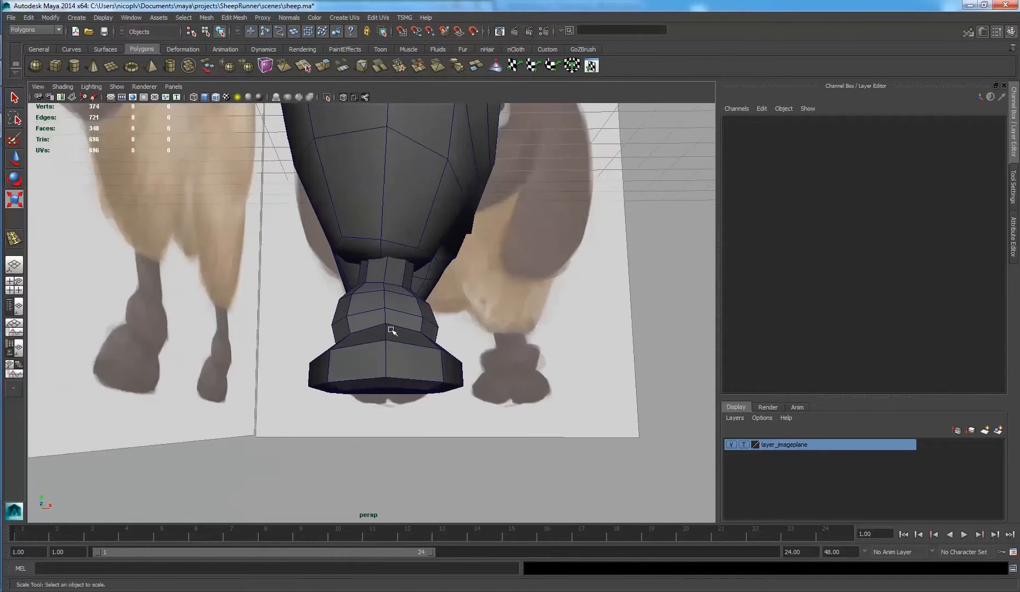
left_click_drag(458, 325, 345, 317, "alt")
Step: Select the crease edge loop between the ankle bulge and hoof and shift it slightly backward to fit the side reference
left_click(430, 330)
left_click(377, 332)
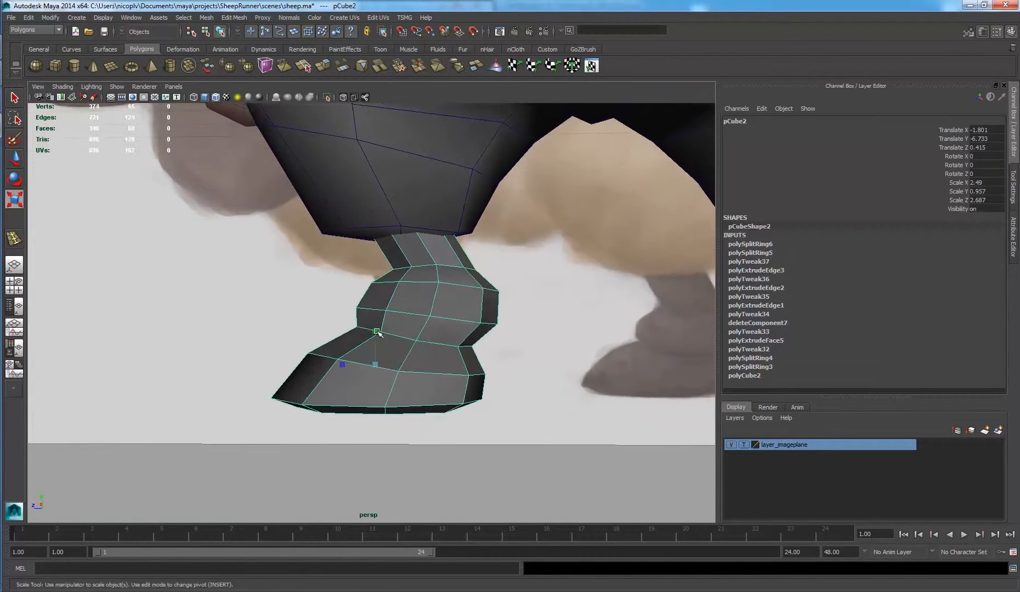
right_click_drag(378, 333, 406, 279, "alt")
double_click(406, 329)
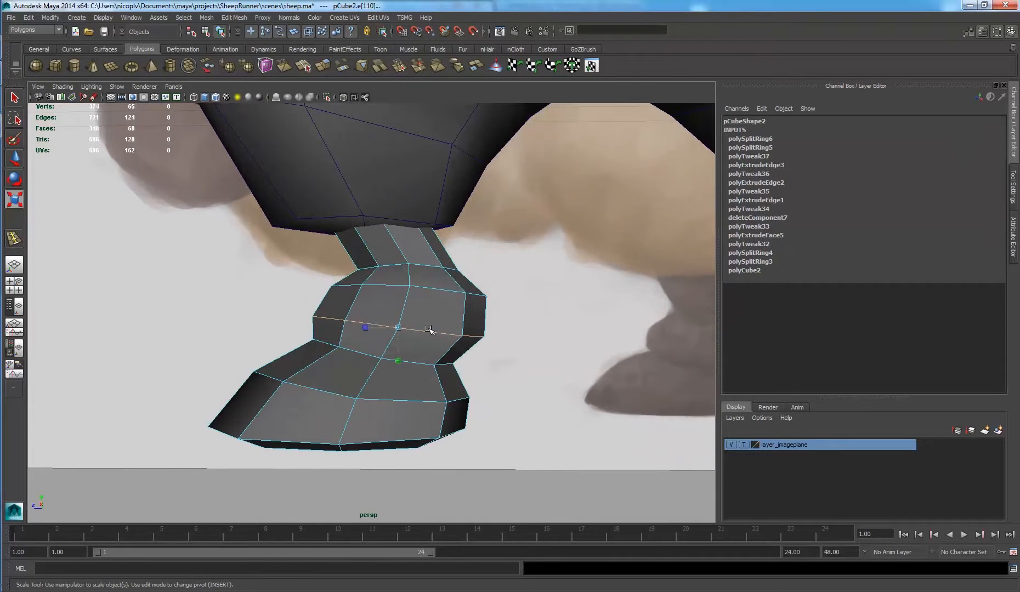
key("space")
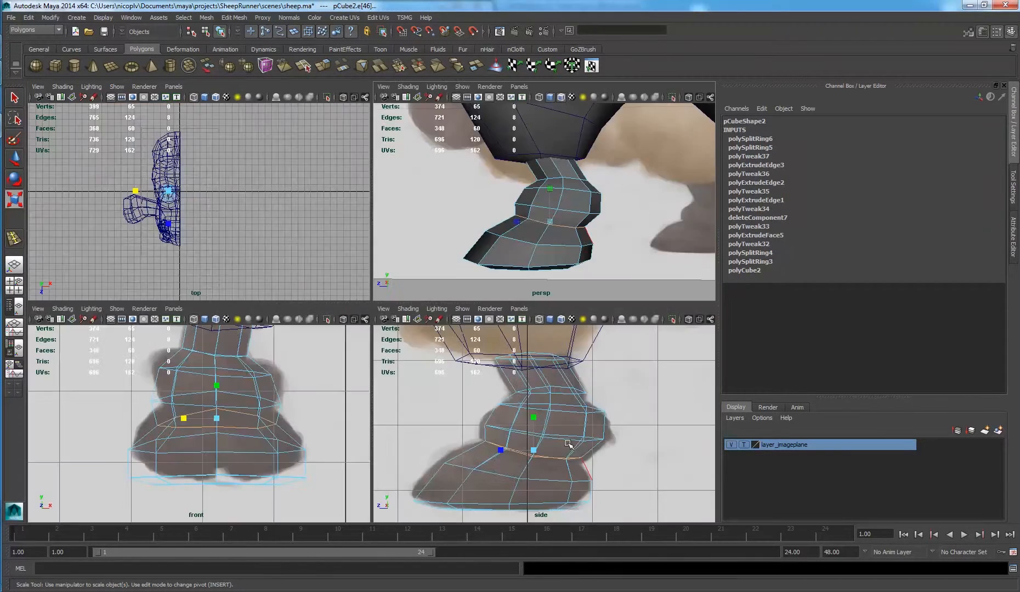
key("space")
key("4")
key("w")
double_click(353, 364)
left_click_drag(355, 362, 363, 360)
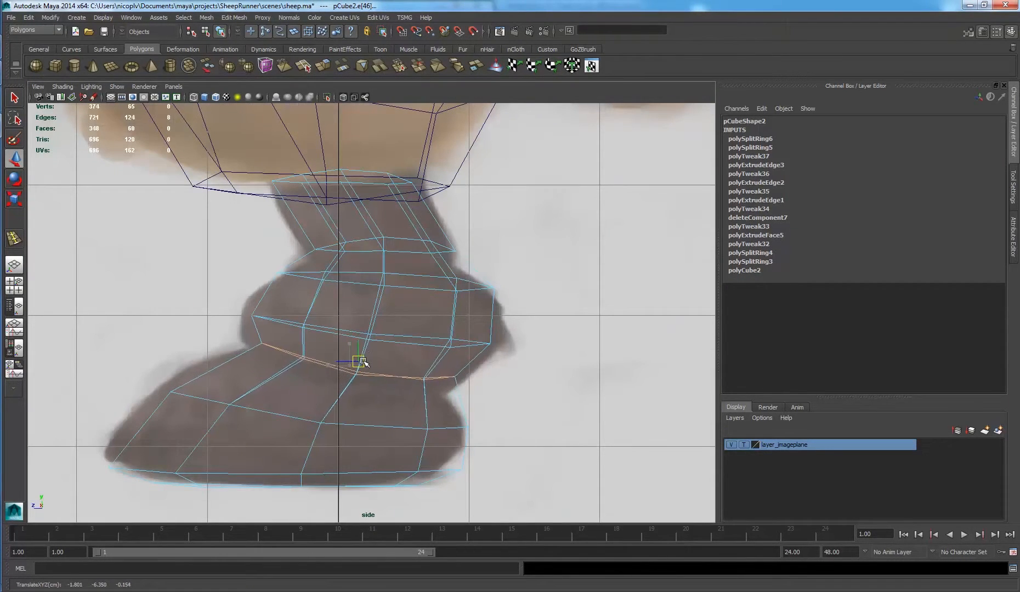
Step: Lower the edge loop above the ankle bulge and the bulge's upper loop, and raise its middle loop slightly to match the side reference
double_click(388, 239)
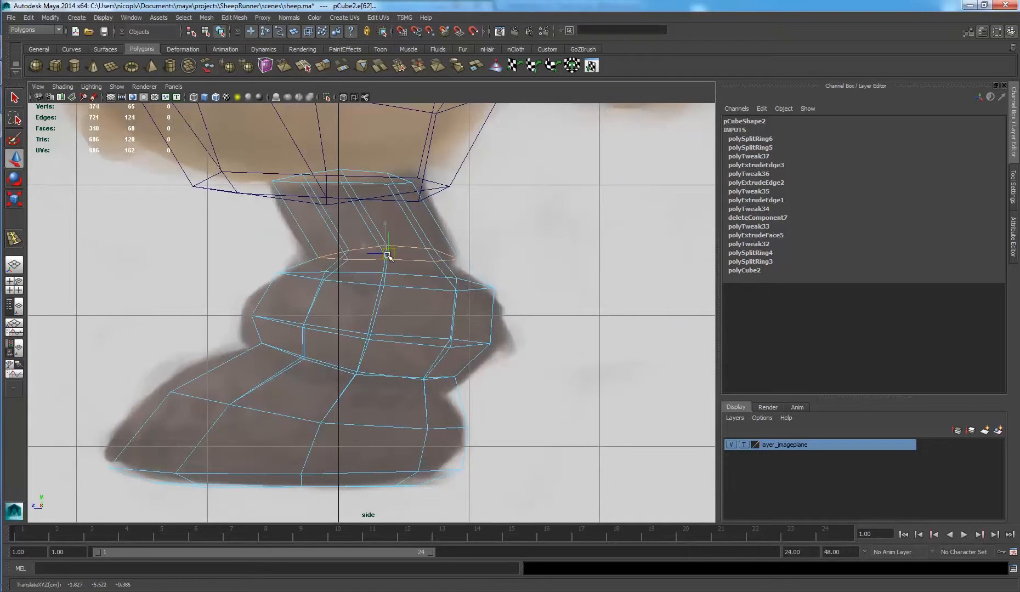
left_click_drag(386, 247, 384, 290)
double_click(439, 278)
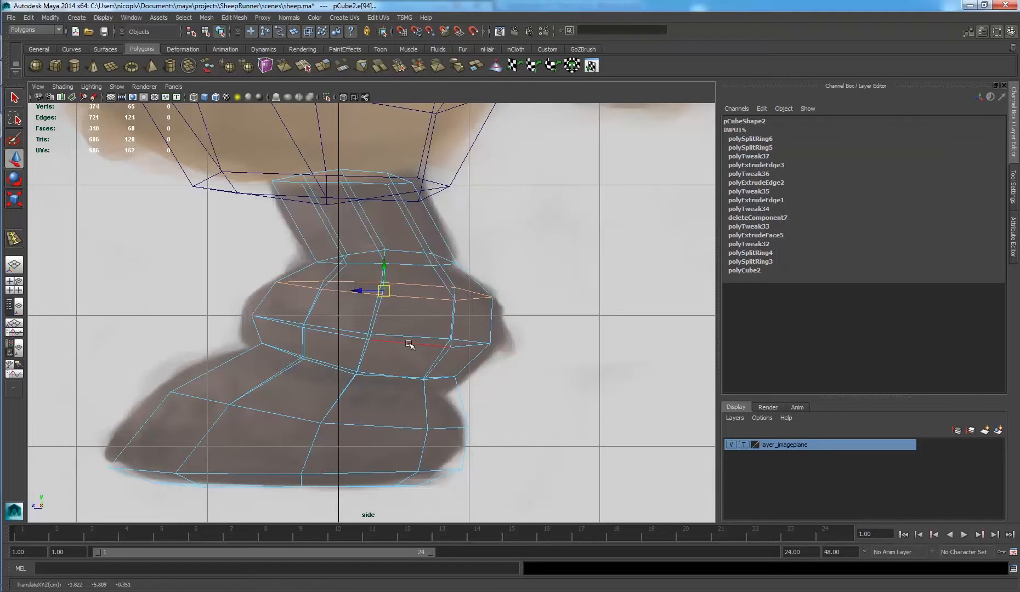
double_click(409, 344)
left_click_drag(371, 331, 373, 324)
left_click(604, 226)
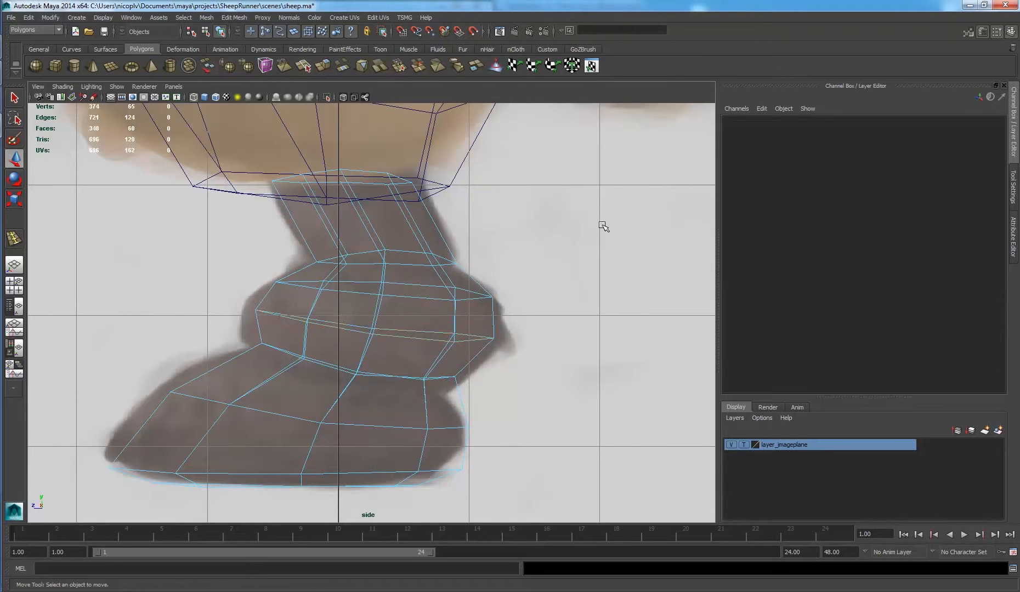
Step: Insert an edge loop halfway up the shaft above the ankle bulge and adjust it to the side reference
key("space")
key("space")
left_click_drag(433, 273, 335, 330, "alt")
left_click(388, 277)
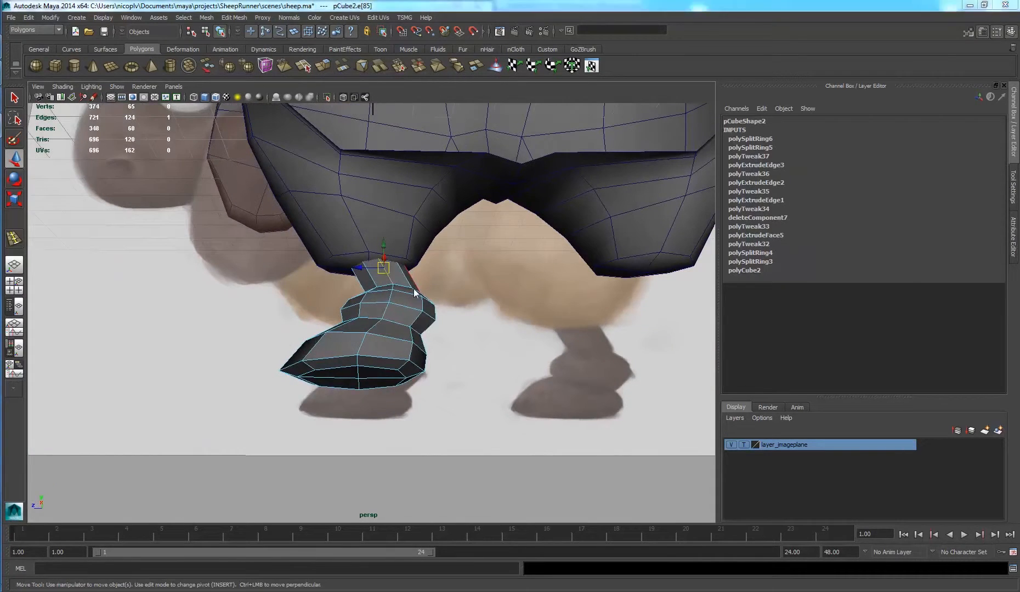
key("space")
key("space")
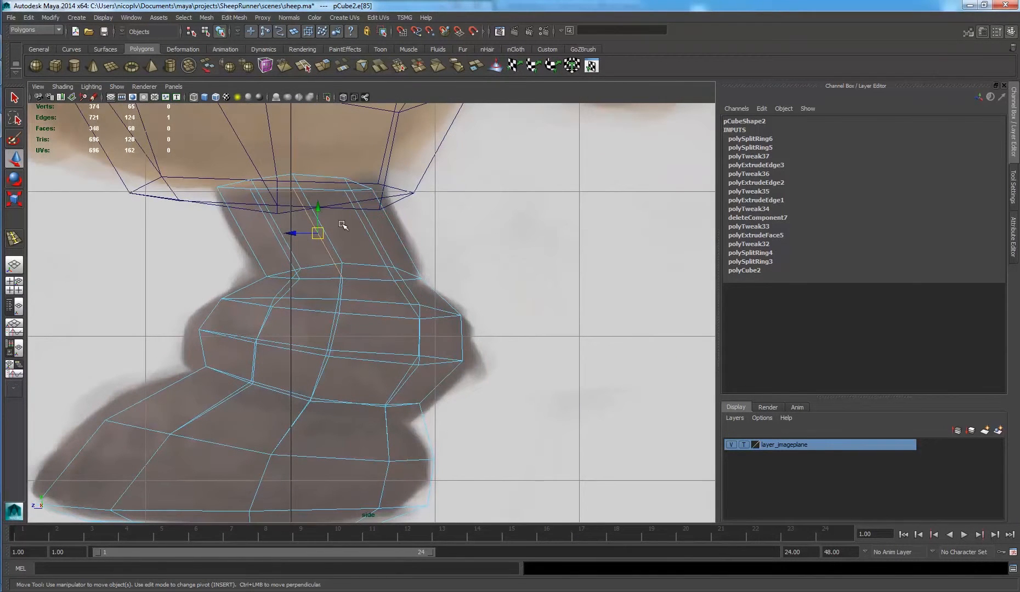
left_click(237, 18)
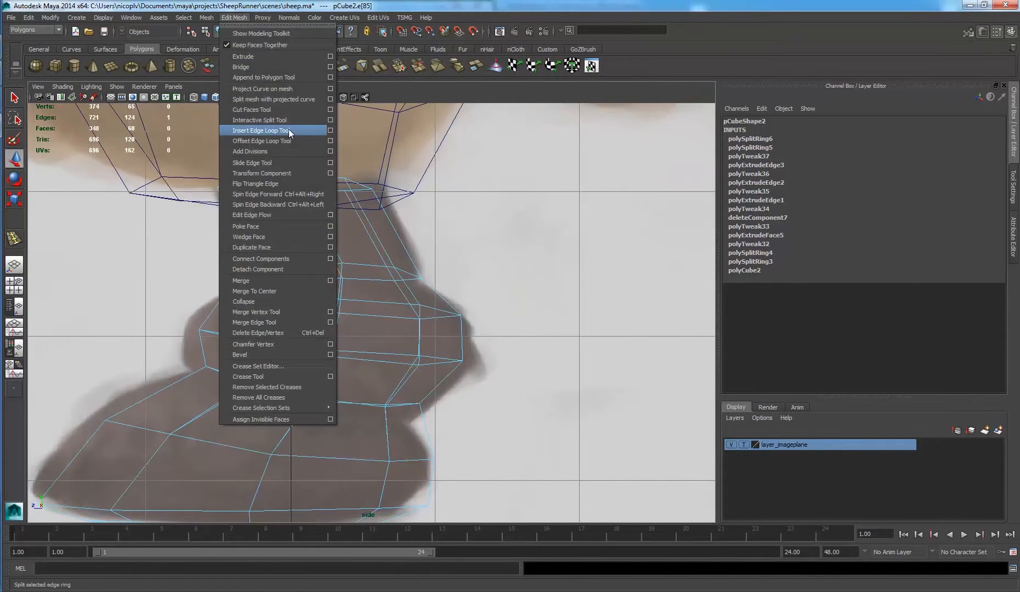
left_click(290, 134)
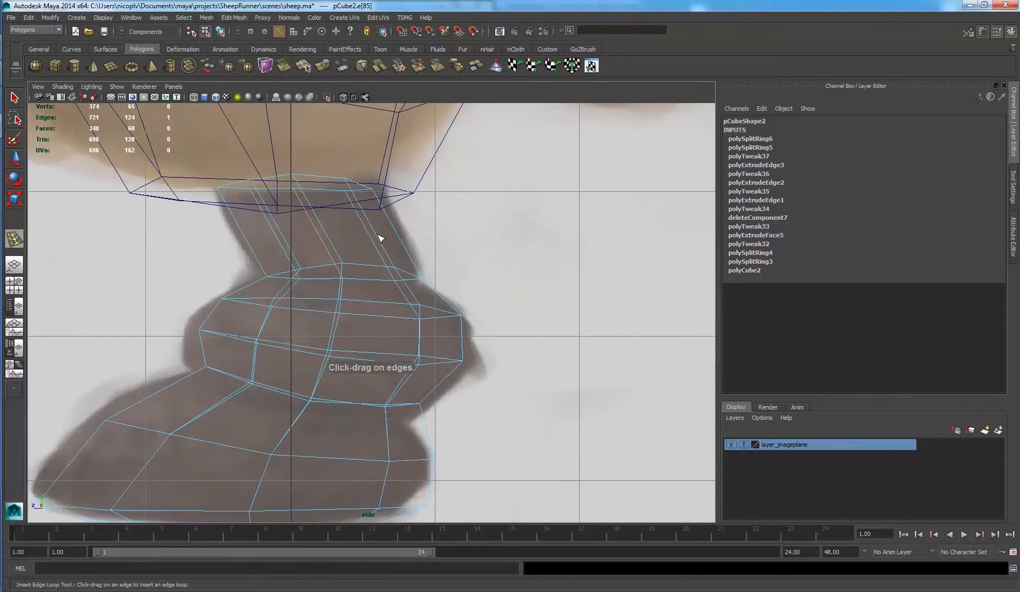
left_click_drag(375, 225, 373, 224)
key("w")
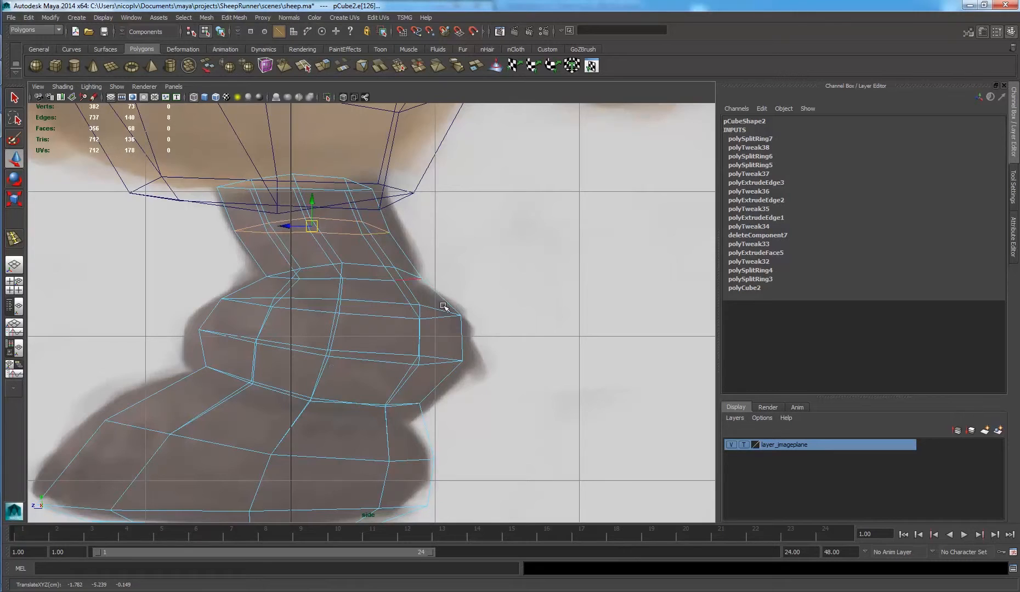
scroll(444, 306, "down", 5)
Step: Return to object mode, hide the image-plane layer, and move the whole lower leg forward in the side view to about Translate Z 0.59
key("space")
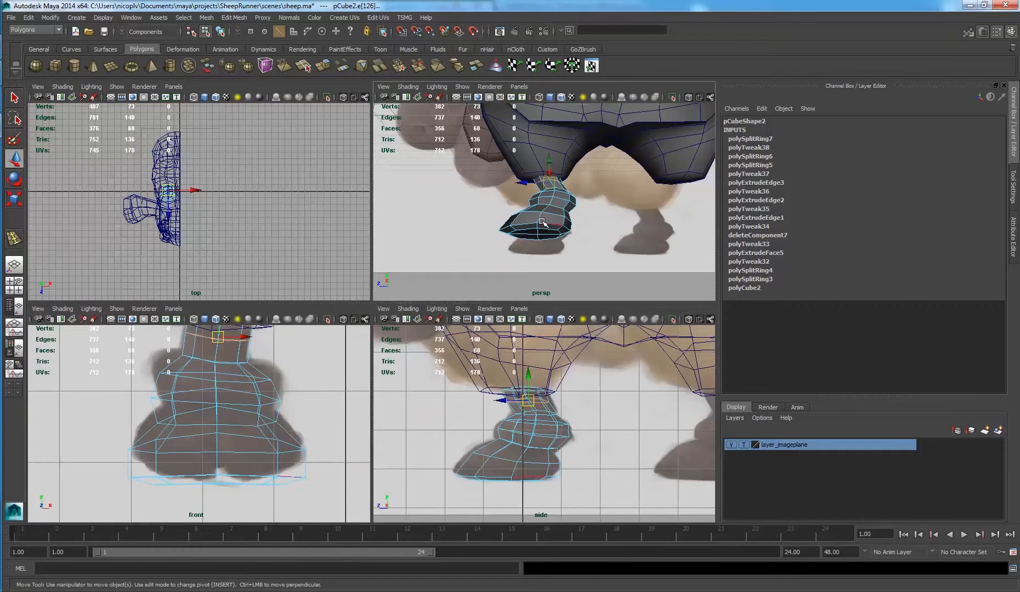
key("space")
mouse_move(519, 224)
left_mouse_down("alt")
mouse_move(531, 250)
mouse_move(533, 236)
left_mouse_up("alt")
right_click_drag(392, 301, 438, 289)
left_click(512, 371)
scroll(494, 363, "down", 3)
mouse_move(487, 361)
left_mouse_down("alt")
mouse_move(478, 356)
mouse_move(574, 360)
mouse_move(477, 355)
left_mouse_up("alt")
left_click(399, 343)
scroll(464, 354, "up", 2)
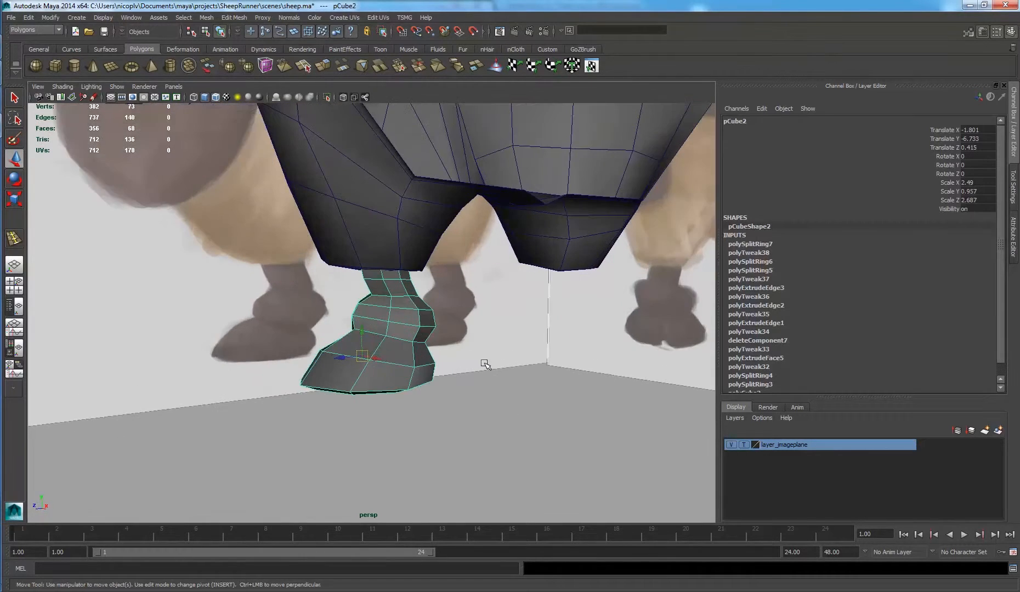
key("space")
key("space")
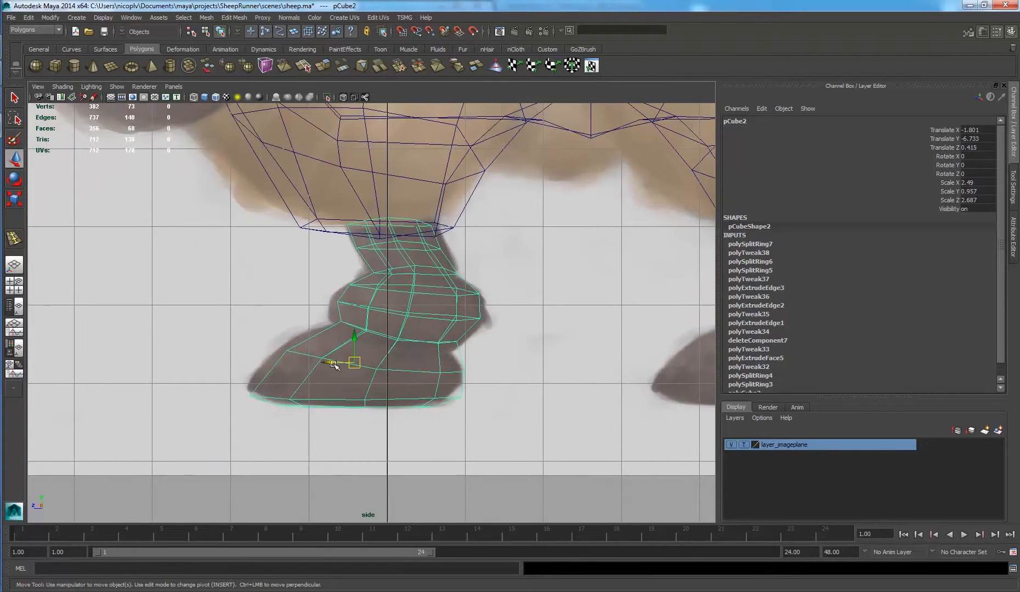
left_click_drag(333, 363, 313, 363)
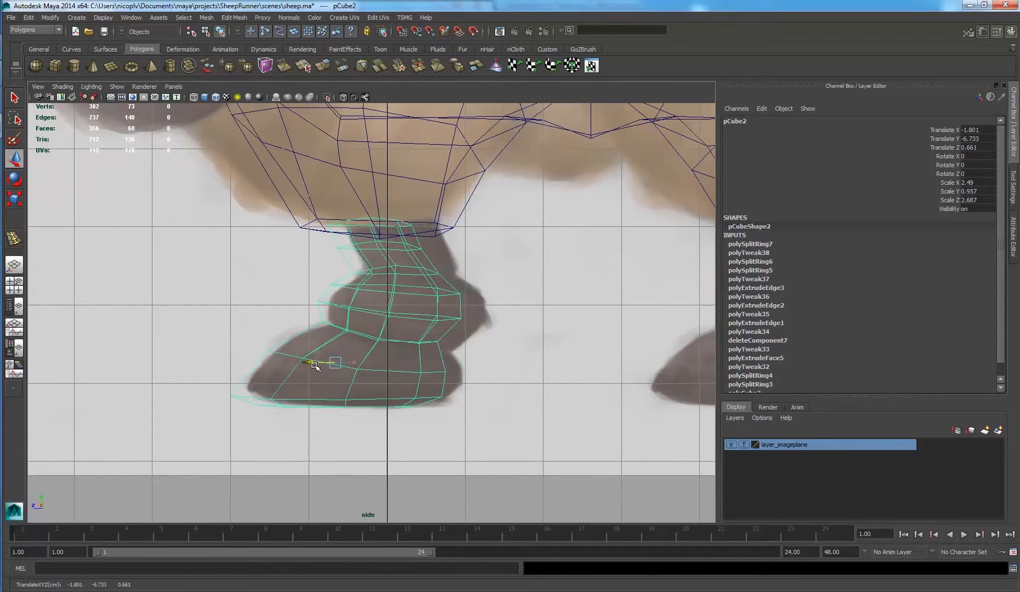
left_click(731, 445)
left_click_drag(309, 362, 311, 362)
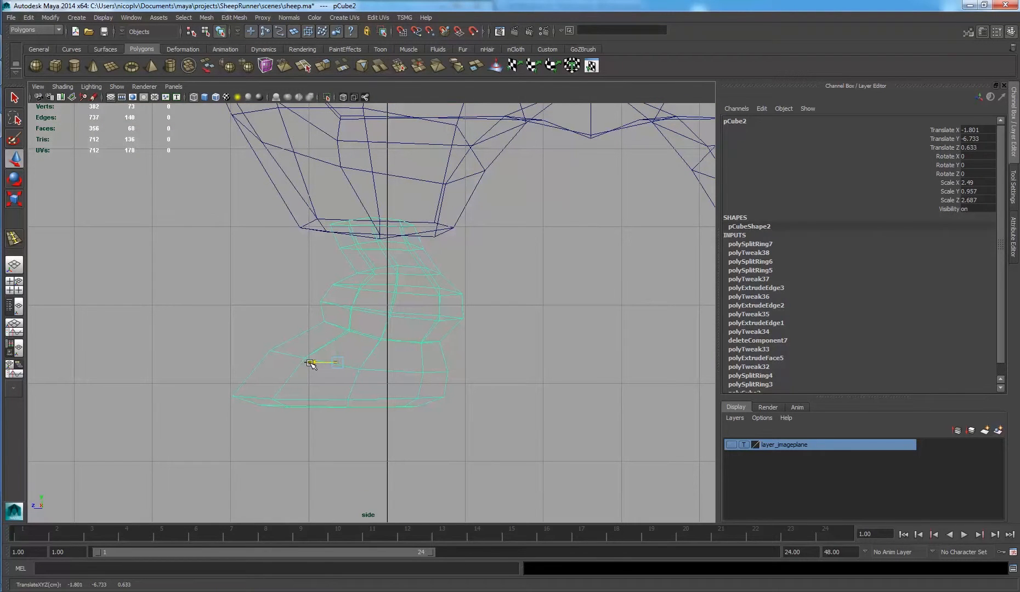
Step: Move the lower leg outward in the front view to about Translate X -1.93 and fine-tune its placement beneath the body
key("space")
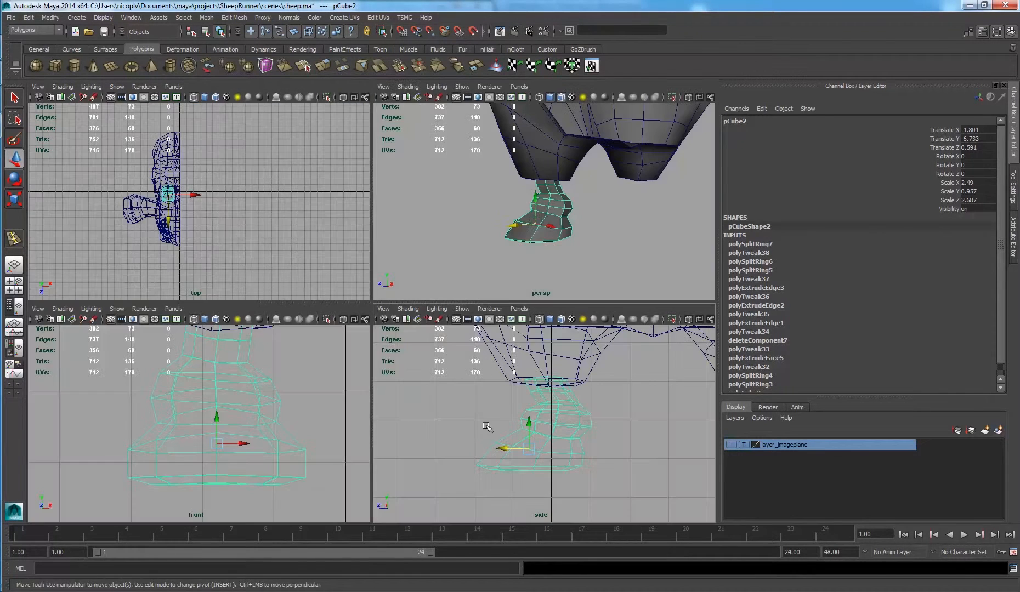
key("space")
middle_click_drag(320, 376, 319, 356, "alt")
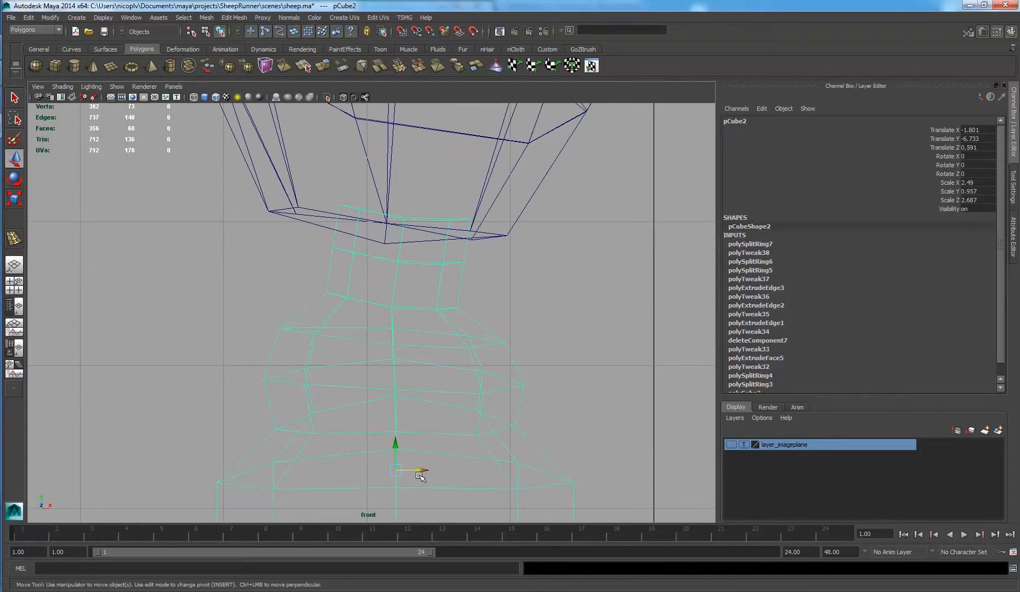
key("space")
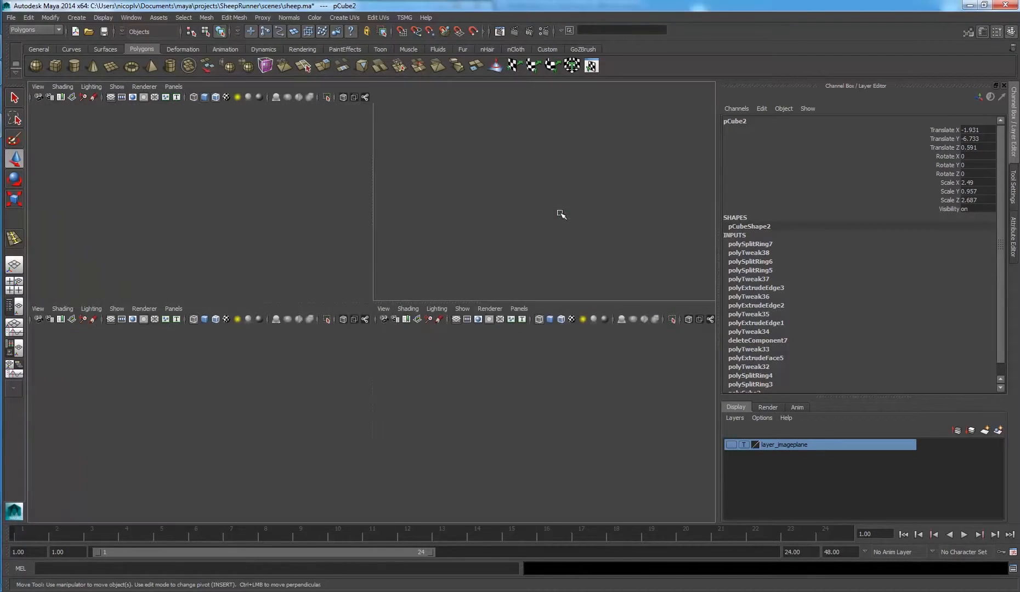
key("space")
left_click_drag(558, 216, 431, 226, "alt")
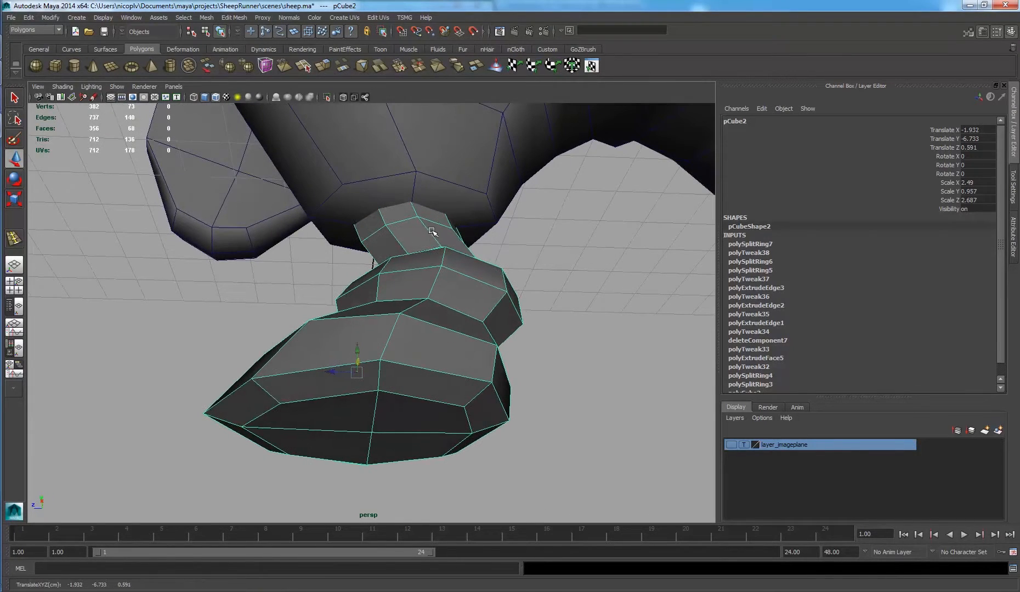
left_click_drag(329, 373, 328, 373)
left_click_drag(340, 332, 477, 301, "alt")
left_click_drag(392, 361, 615, 309)
left_click(615, 310)
double_click(492, 291)
Step: Snap the lower leg's pivot to the center vertex of the body's front leg stump
left_click_drag(492, 291, 373, 343, "alt")
scroll(485, 243, "down", 3)
key("d")
key("v")
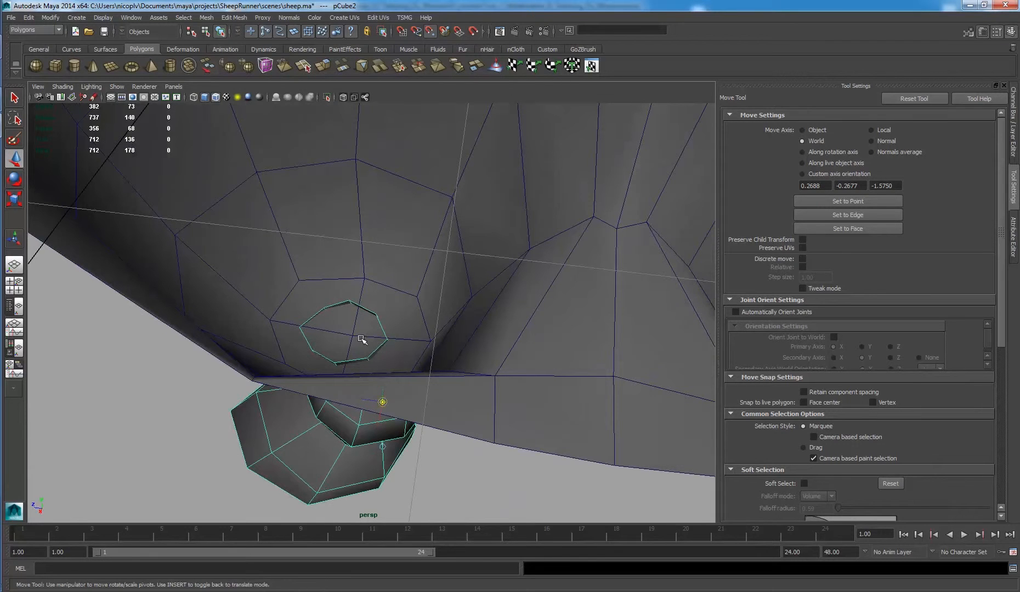
middle_click_drag(362, 339, 352, 335)
right_click_drag(441, 344, 282, 333, "alt")
left_click_drag(283, 333, 313, 344, "alt")
Step: Duplicate the lower leg and snap the copy to the center vertex of the rear leg stump
left_click_drag(505, 308, 433, 287, "alt")
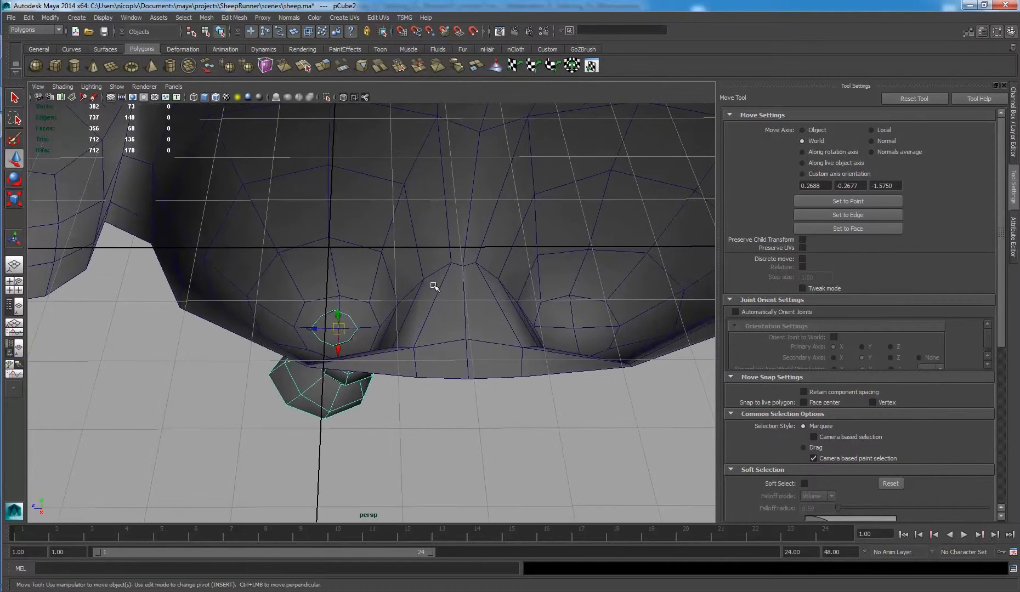
left_click(552, 331)
left_click_drag(568, 323, 599, 302, "alt")
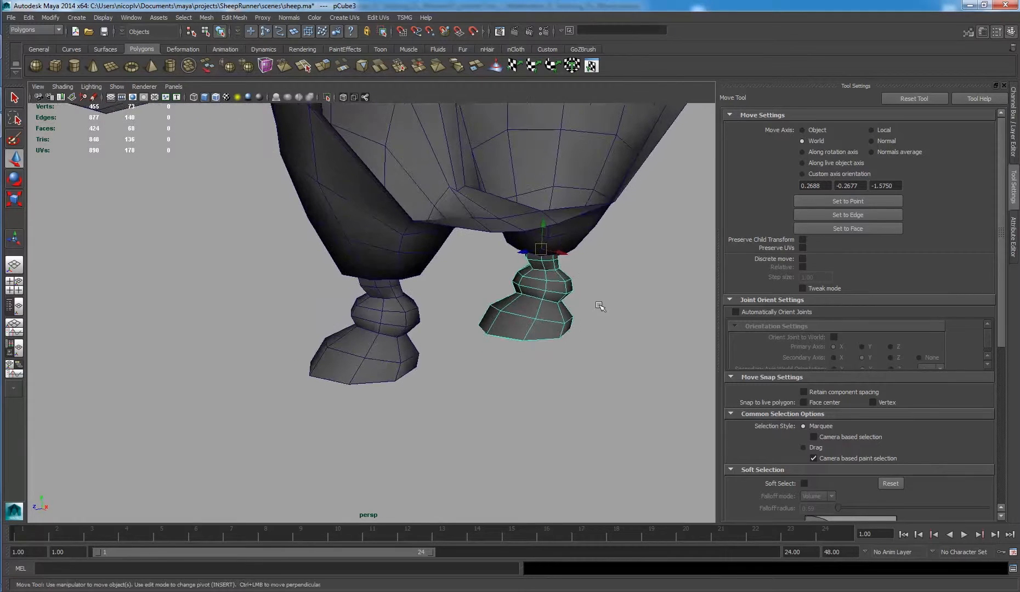
Step: Rotate the rear lower leg about -2.8° and the front lower leg about -2.7° around the Y axis
key("e")
left_click_drag(552, 258, 551, 256)
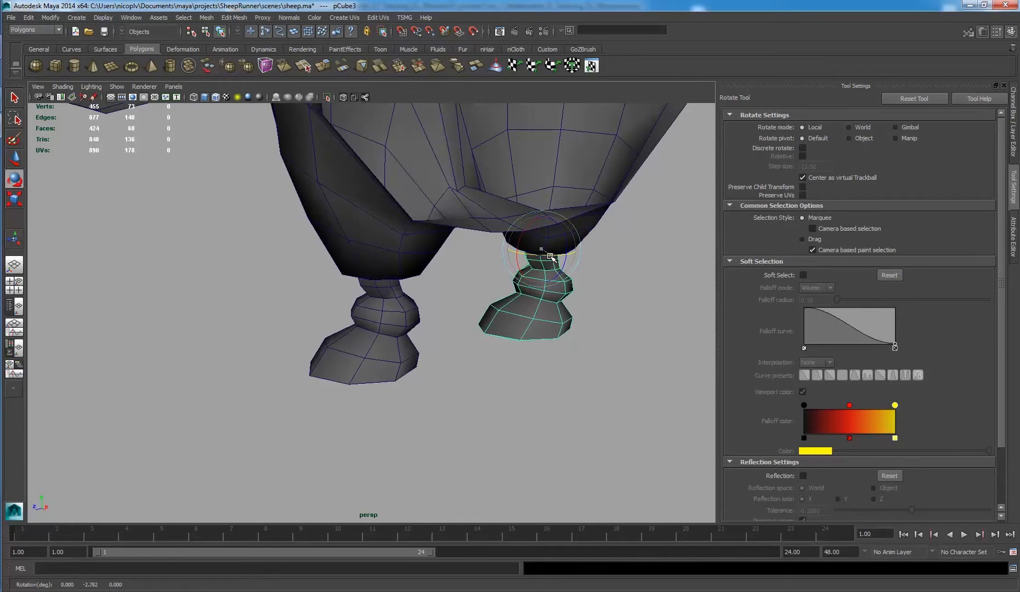
left_click(399, 360)
left_click_drag(382, 282, 380, 281)
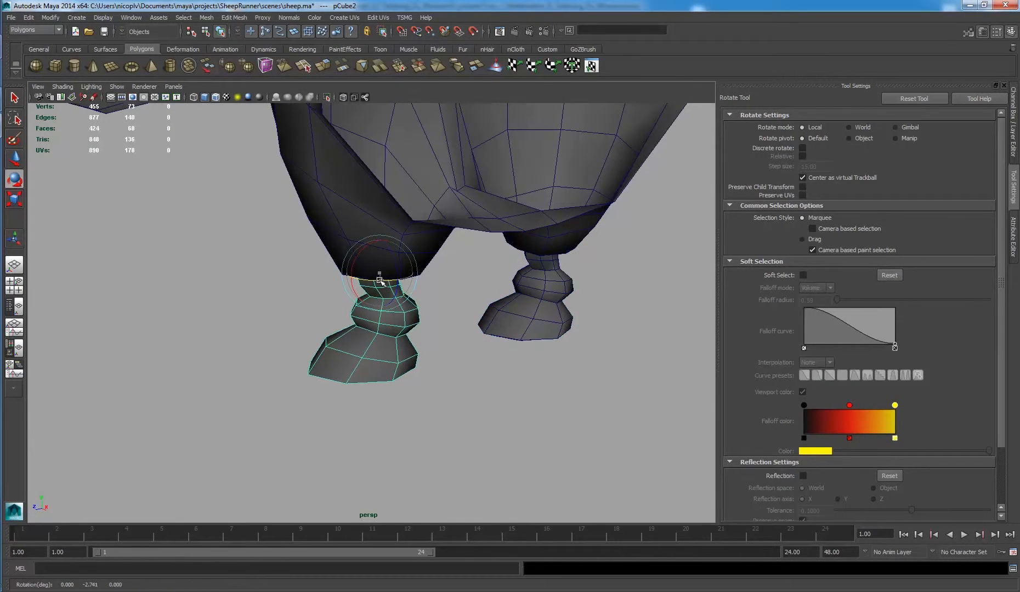
left_click(503, 375)
Step: Examine the placed front and rear lower legs from the side and from underneath the body
left_click_drag(503, 376, 487, 301, "alt")
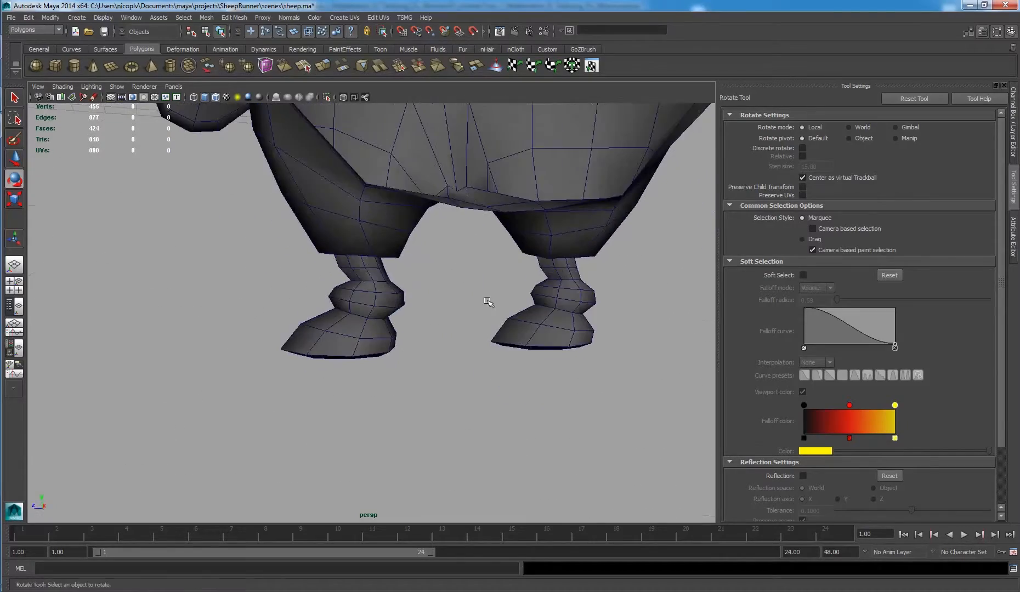
scroll(459, 253, "down", 4)
left_click_drag(460, 253, 526, 222, "alt")
scroll(478, 234, "up", 5)
middle_click_drag(496, 233, 474, 257, "alt")
left_click_drag(474, 256, 505, 278, "alt")
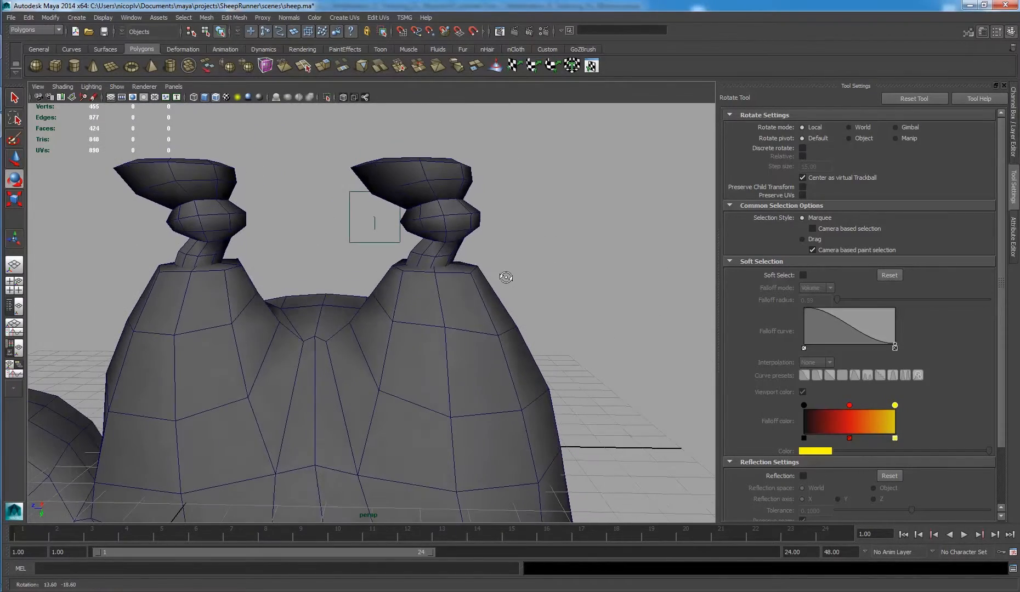
right_click_drag(442, 271, 444, 294)
left_click(456, 273)
left_click_drag(456, 276, 437, 308, "alt")
key("w")
scroll(437, 308, "up", 4)
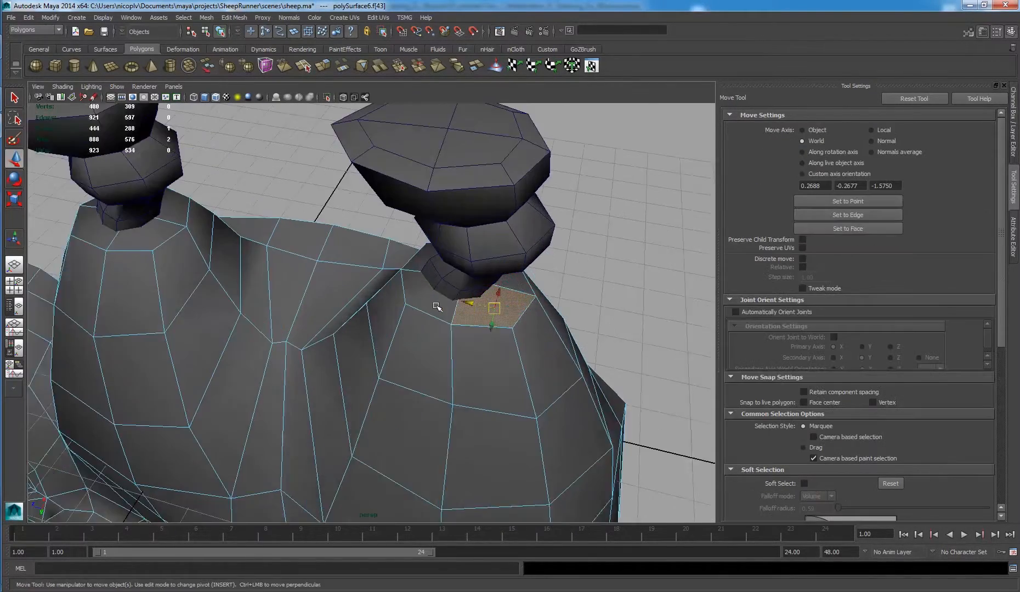
middle_click_drag(436, 307, 387, 315, "alt")
left_click(433, 241)
left_click_drag(394, 296, 397, 269, "alt")
left_click(524, 280)
Step: Select the end faces around both leg stumps on the body and extrude them
left_click(450, 288)
right_click_drag(450, 288, 447, 306)
left_click(445, 299)
left_click(376, 289, "shift")
left_click(367, 263, "shift")
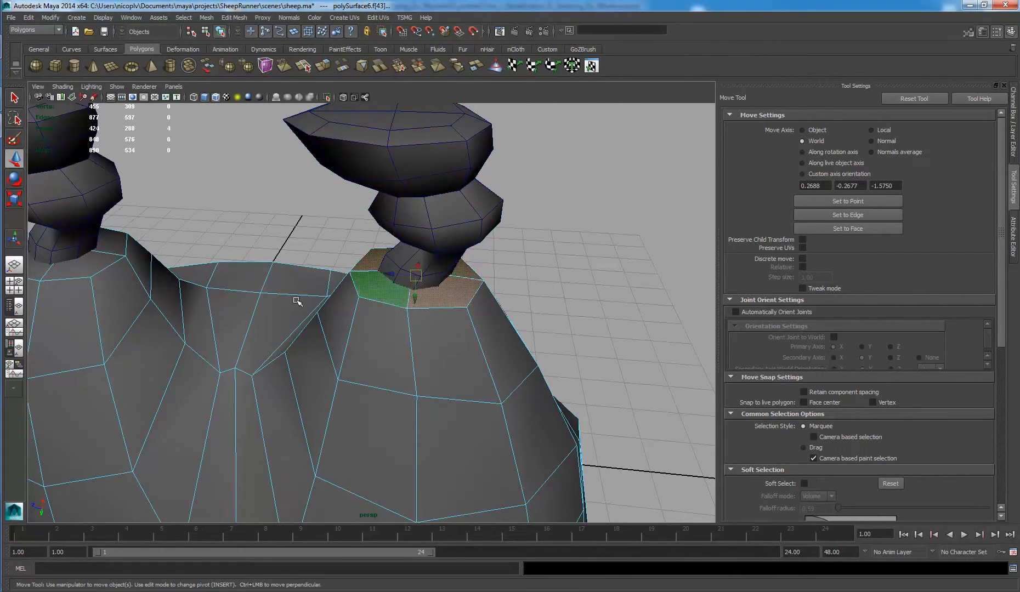
left_click_drag(297, 301, 450, 296, "alt")
left_click(306, 249, "shift")
left_click(227, 237, "shift")
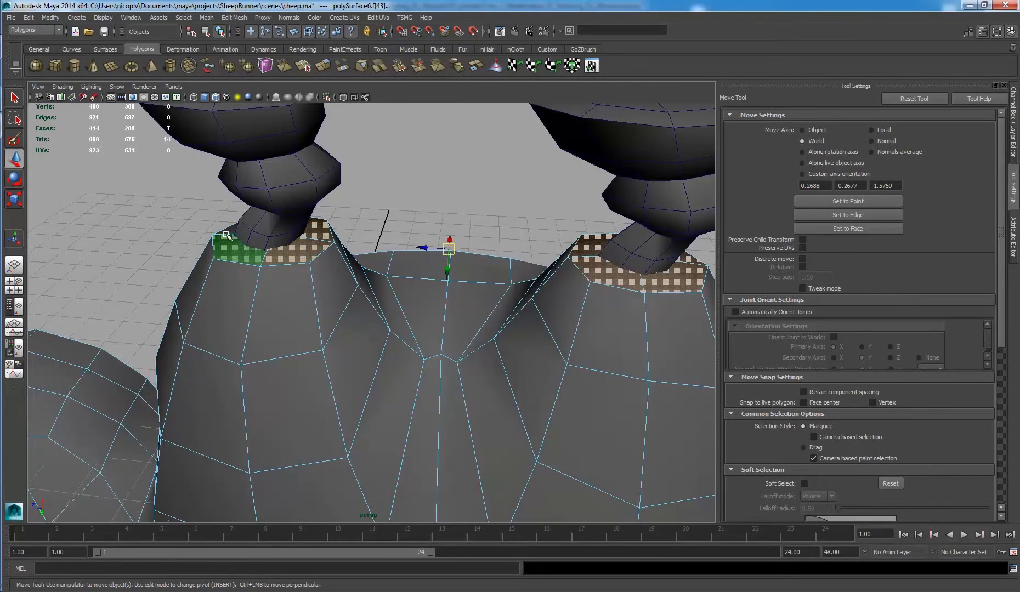
right_click_drag(391, 249, 396, 274, "shift")
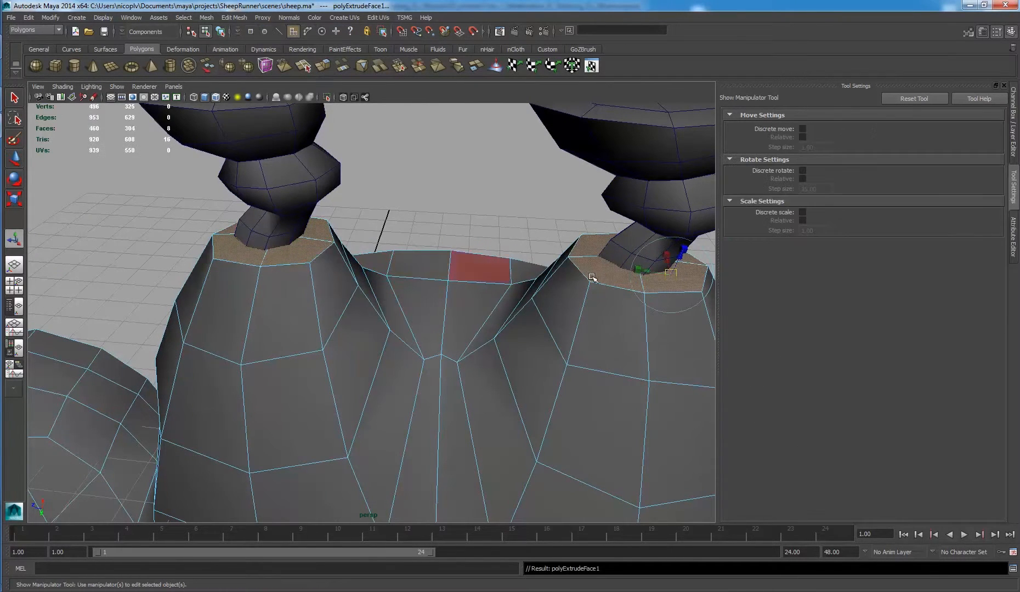
Step: Scale the extruded stump end faces inward to about 0.53 and move them slightly toward the hooves
middle_click_drag(712, 259, 637, 263, "alt")
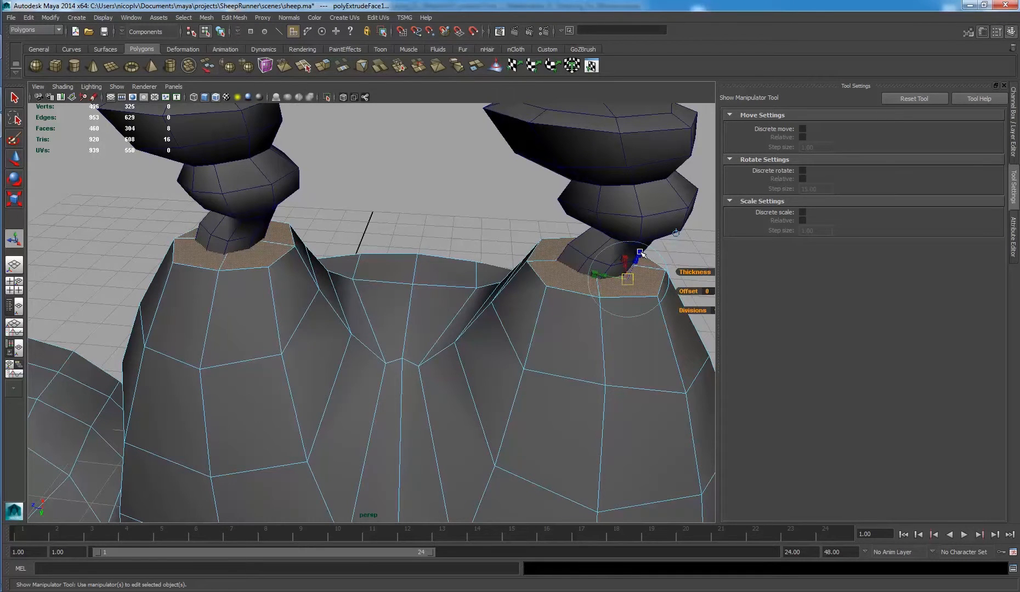
left_click_drag(641, 253, 565, 278)
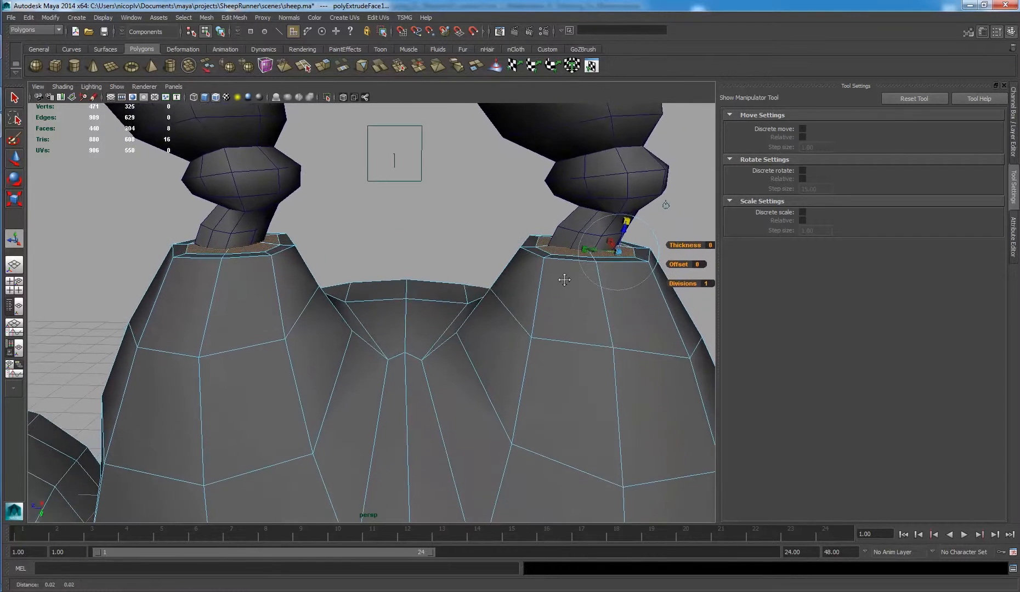
middle_click_drag(565, 278, 550, 293, "alt")
left_click(610, 240)
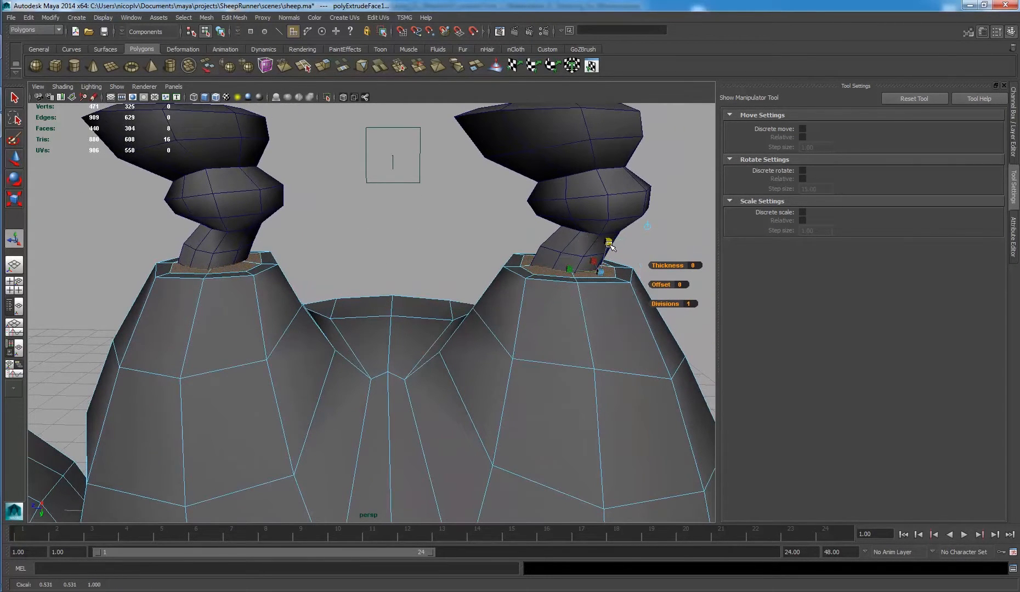
key("w")
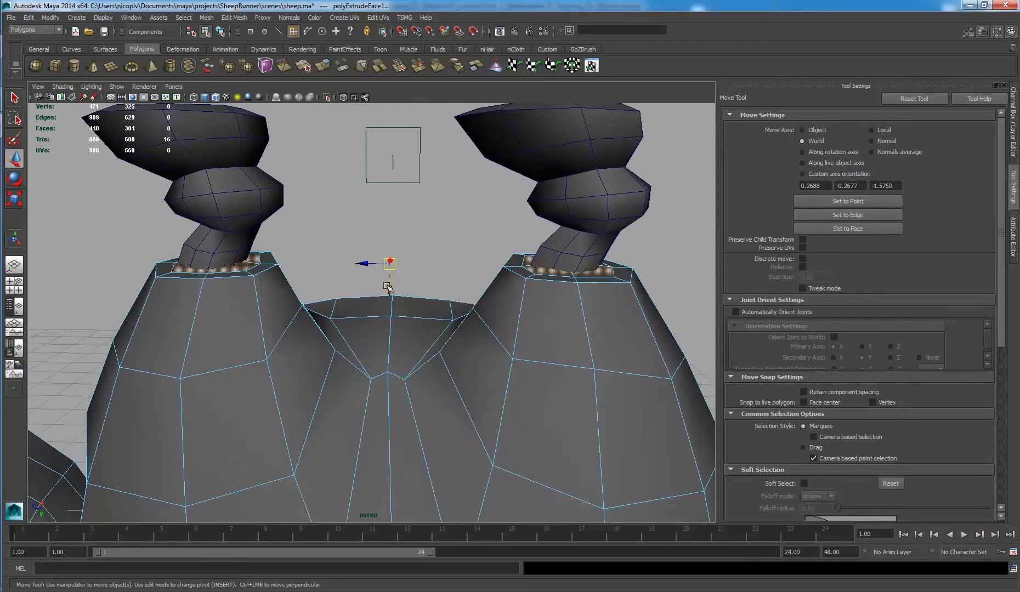
left_click_drag(388, 287, 390, 285)
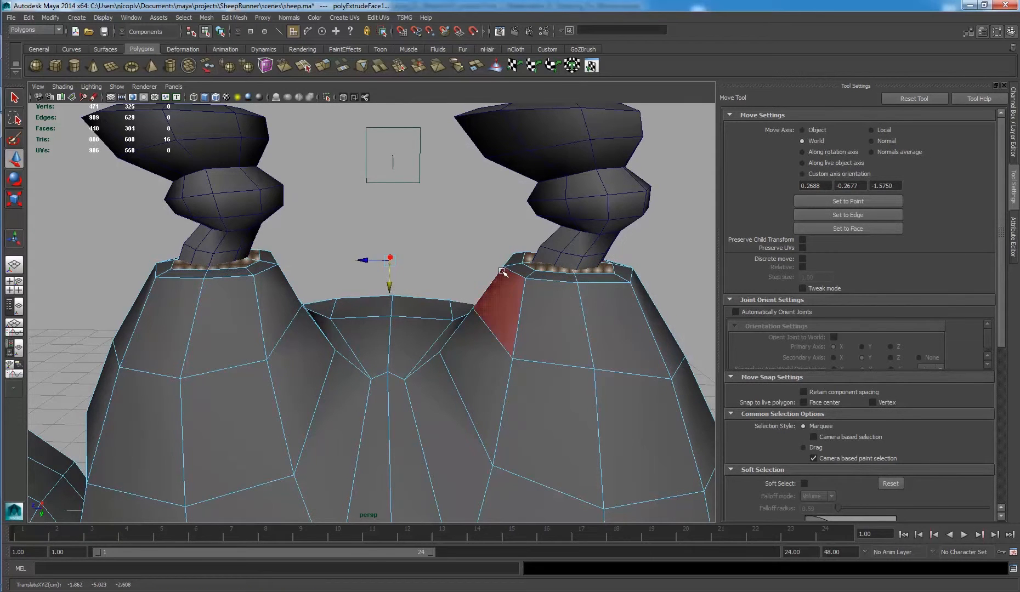
left_click_drag(503, 272, 470, 290, "alt")
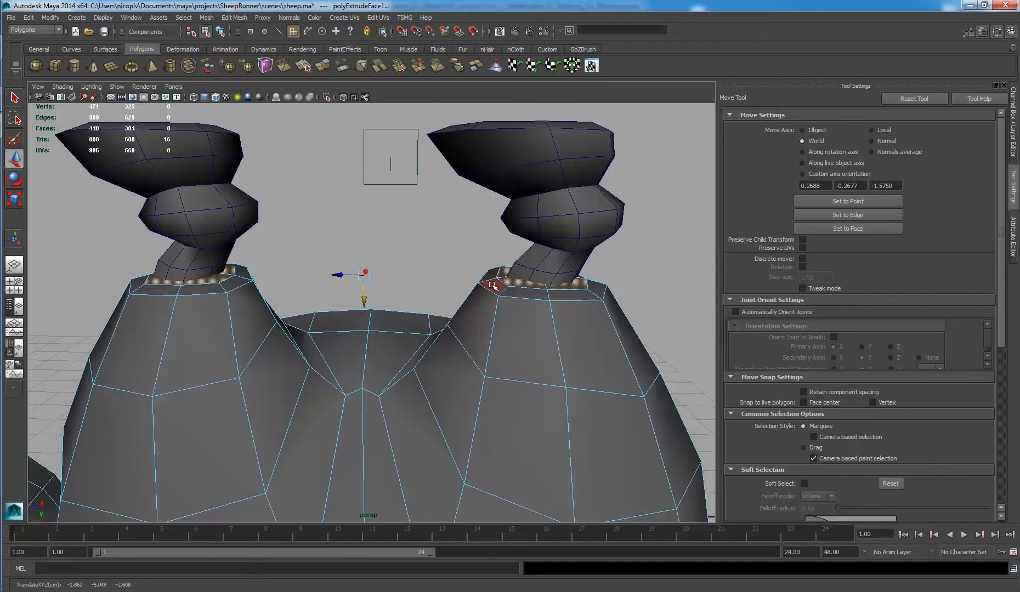
Step: Extrude the stump end faces again and move them vertically toward the hooves to form a raised collar around each leg
right_click_drag(456, 278, 457, 304, "shift")
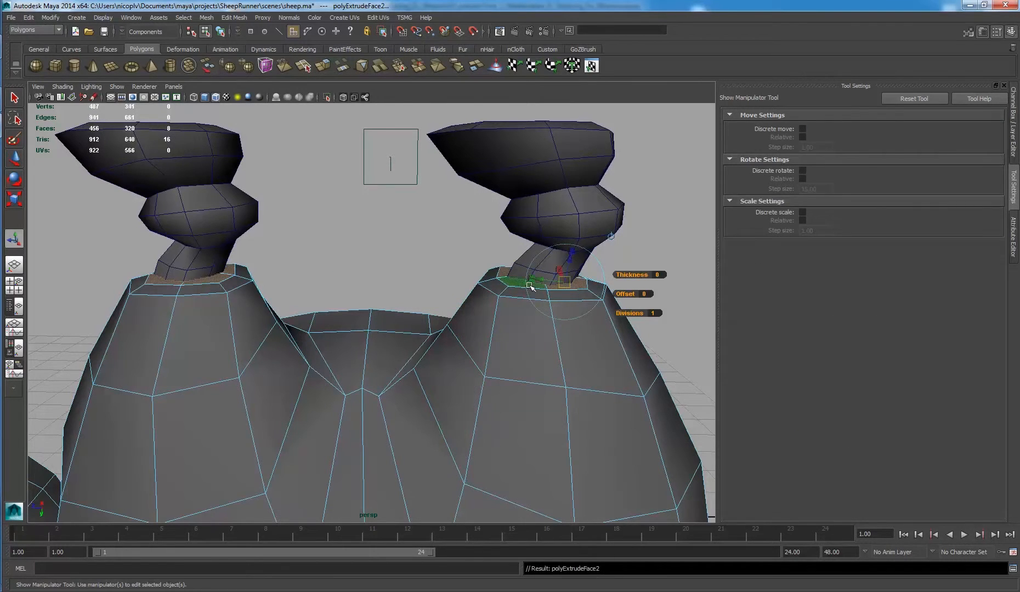
key("w")
left_click_drag(365, 302, 371, 261)
middle_click_drag(371, 261, 323, 257, "alt")
right_click_drag(323, 257, 403, 234, "alt")
Step: Select the eight rim edges of the rear stump's collar and scale them inward around the lower leg
right_click_drag(490, 279, 488, 253)
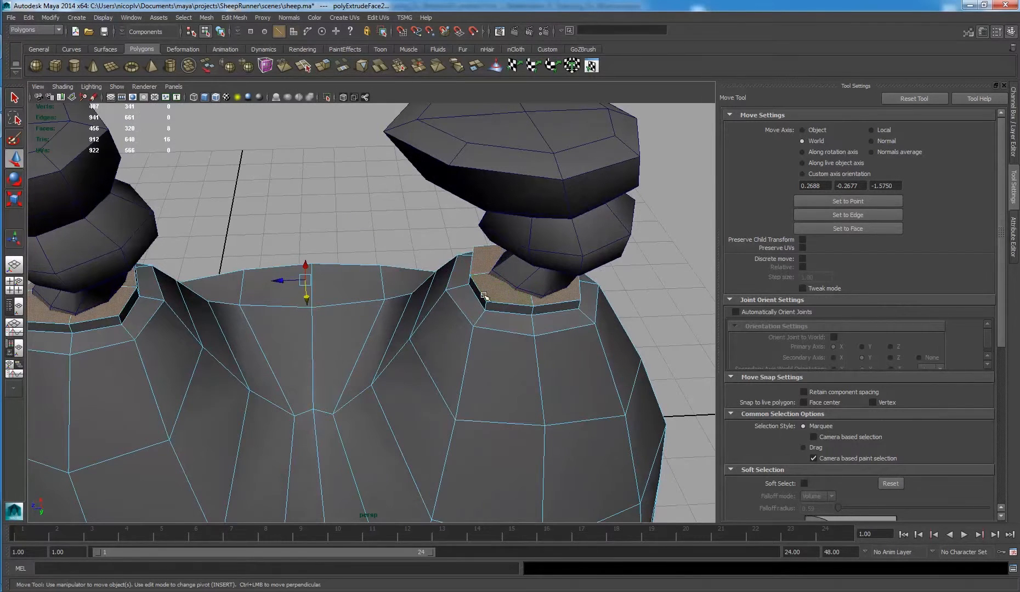
left_click(481, 293)
left_click(518, 306, "shift")
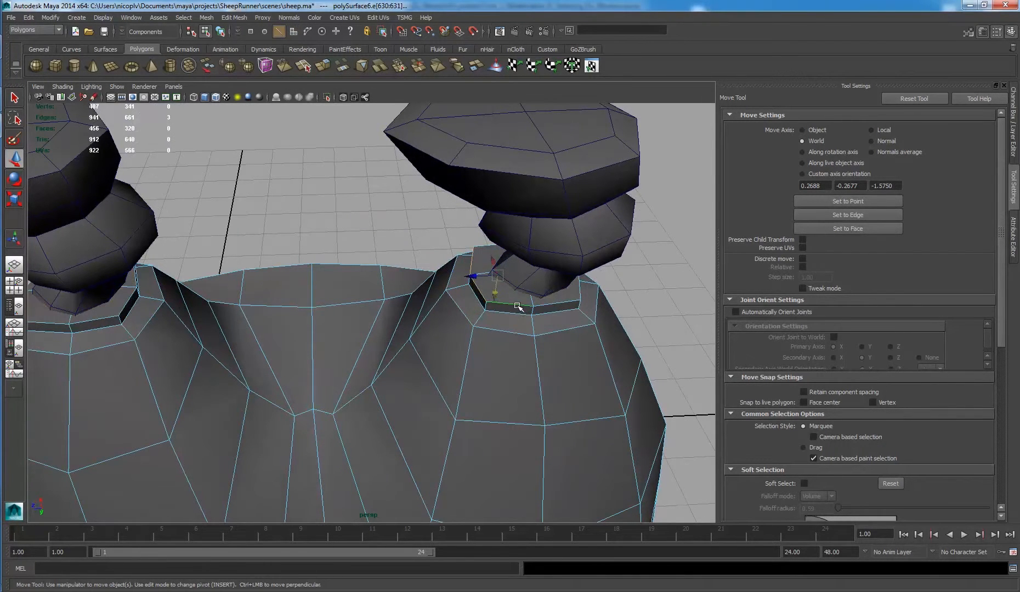
left_click(555, 304, "shift")
key("f")
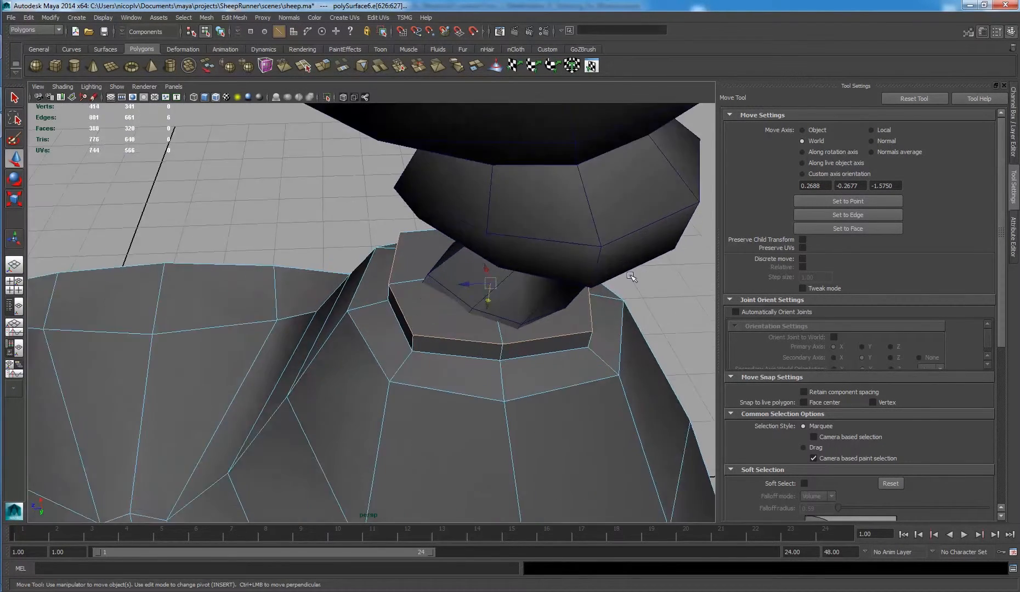
left_click(419, 478, "shift")
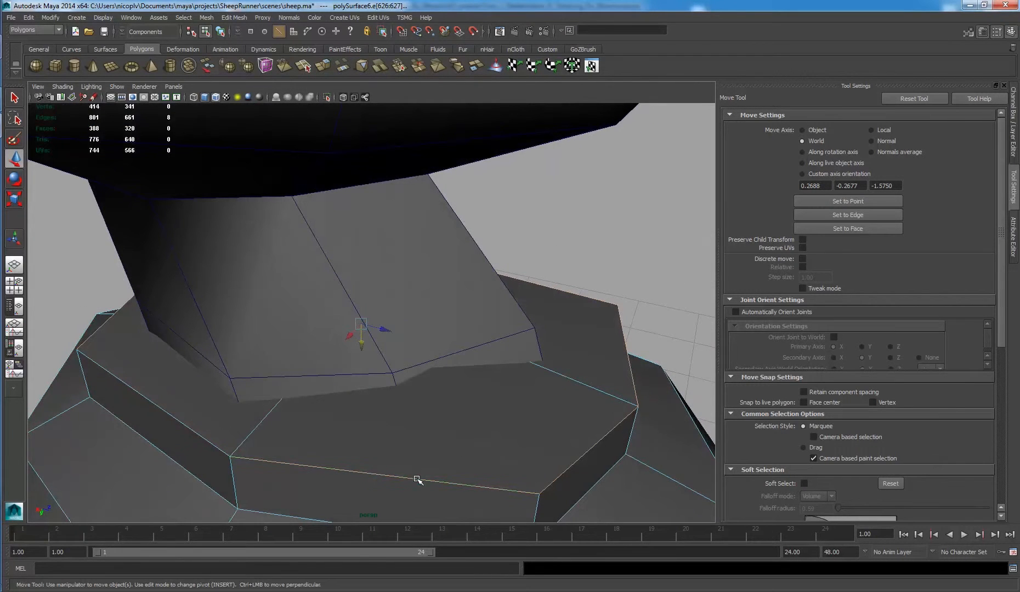
key("r")
middle_click_drag(517, 411, 480, 428)
key("w")
left_click_drag(480, 428, 401, 319, "alt")
key("r")
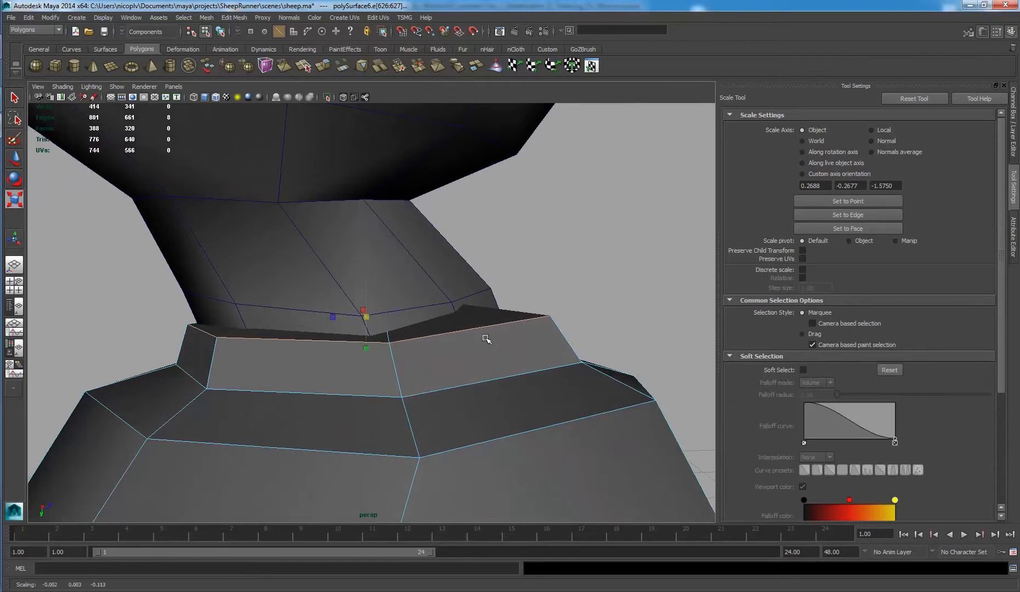
mouse_move(486, 339)
middle_mouse_down()
mouse_move(479, 344)
mouse_move(488, 335)
middle_mouse_up()
Step: Scale the rim edges of the front stump's collar inward around the lower leg and return to object mode
scroll(499, 330, "down", 5)
left_click_drag(509, 323, 426, 345, "alt")
scroll(445, 346, "down", 6)
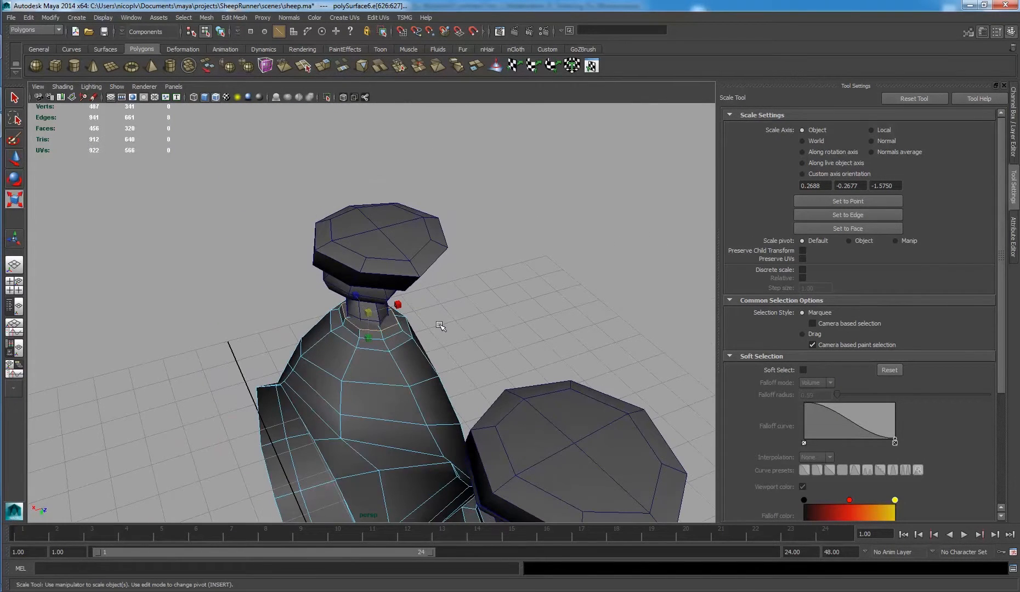
left_click_drag(498, 376, 513, 349, "alt")
scroll(557, 340, "up", 5)
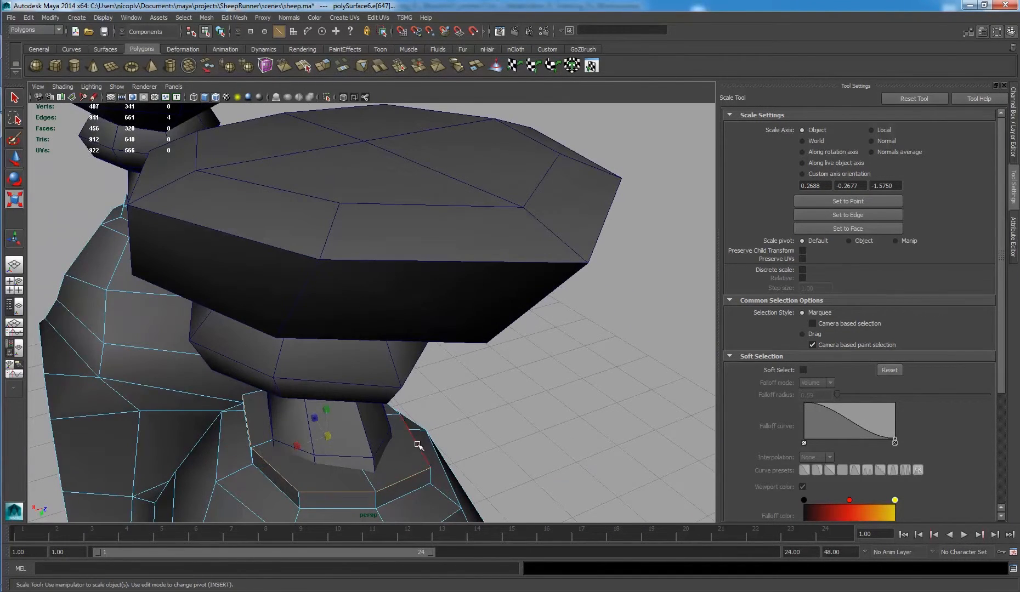
left_click_drag(414, 417, 233, 408, "alt")
right_click_drag(351, 397, 438, 378, "alt")
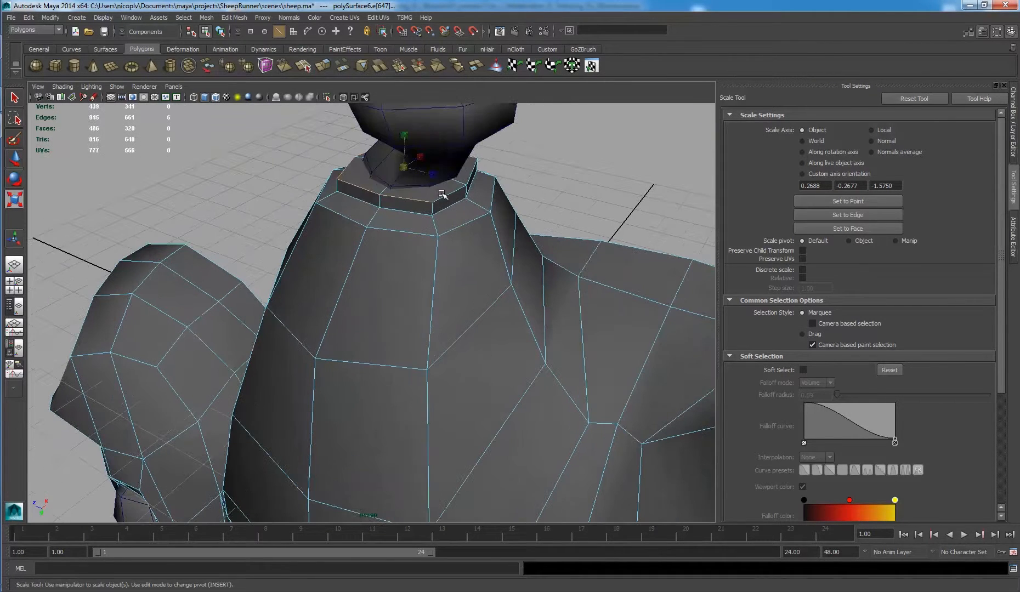
middle_click_drag(469, 215, 460, 218)
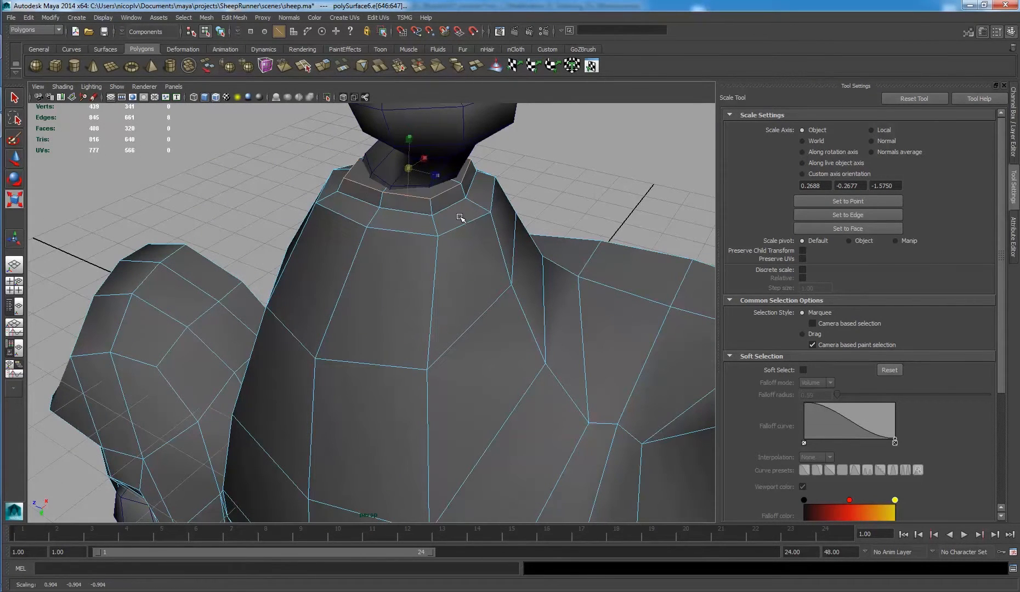
left_click_drag(460, 218, 487, 213, "alt")
right_click_drag(312, 310, 359, 297)
left_click(458, 260)
scroll(458, 262, "down", 3)
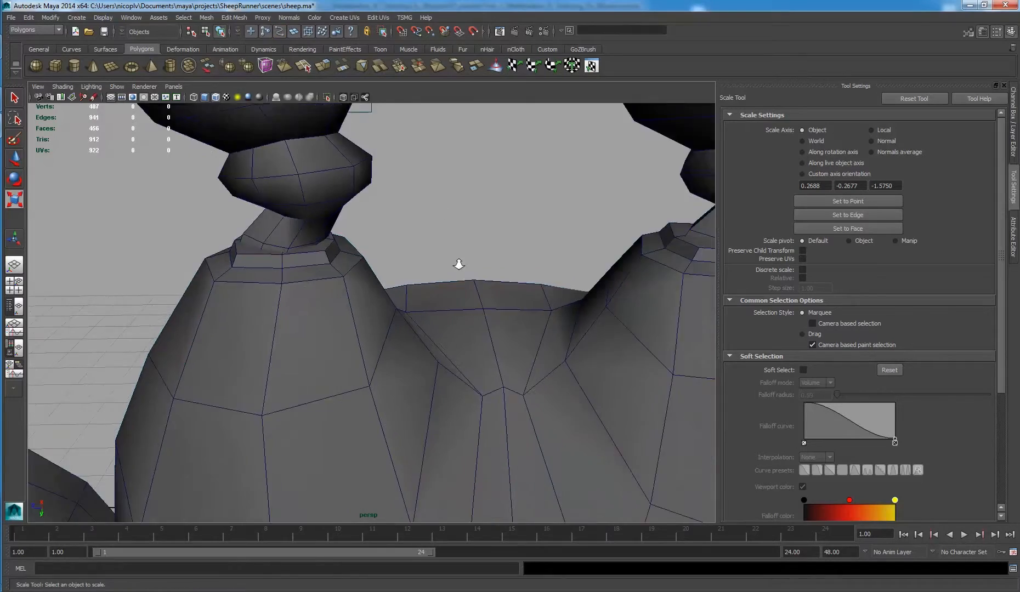
Step: Select the open border edge loop along the body's center and convert the selection to vertices
left_click_drag(458, 262, 490, 320, "alt")
left_click(469, 209)
scroll(415, 222, "down", 5)
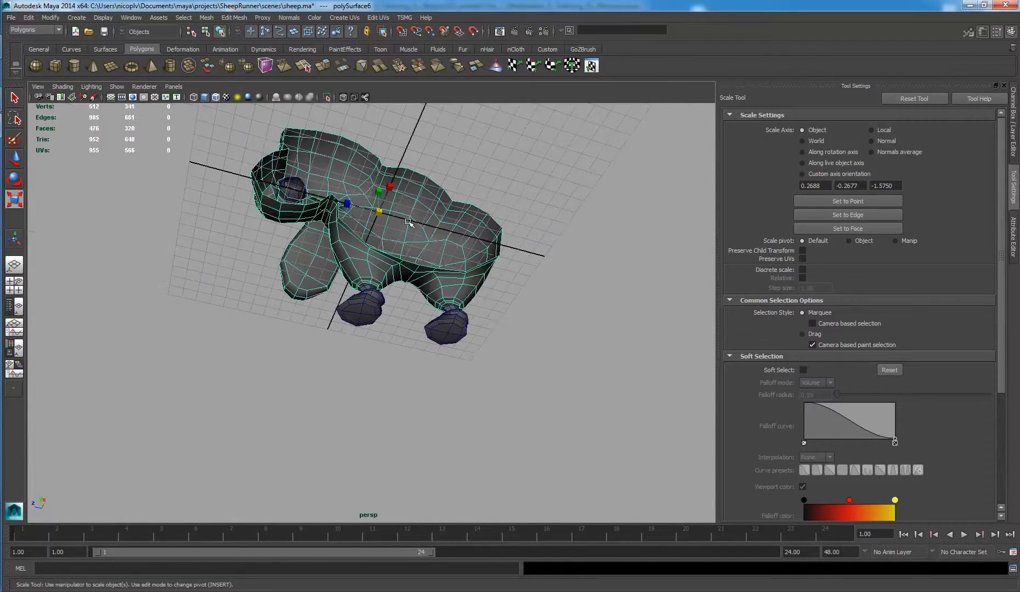
left_click_drag(413, 224, 540, 289, "alt")
key("w")
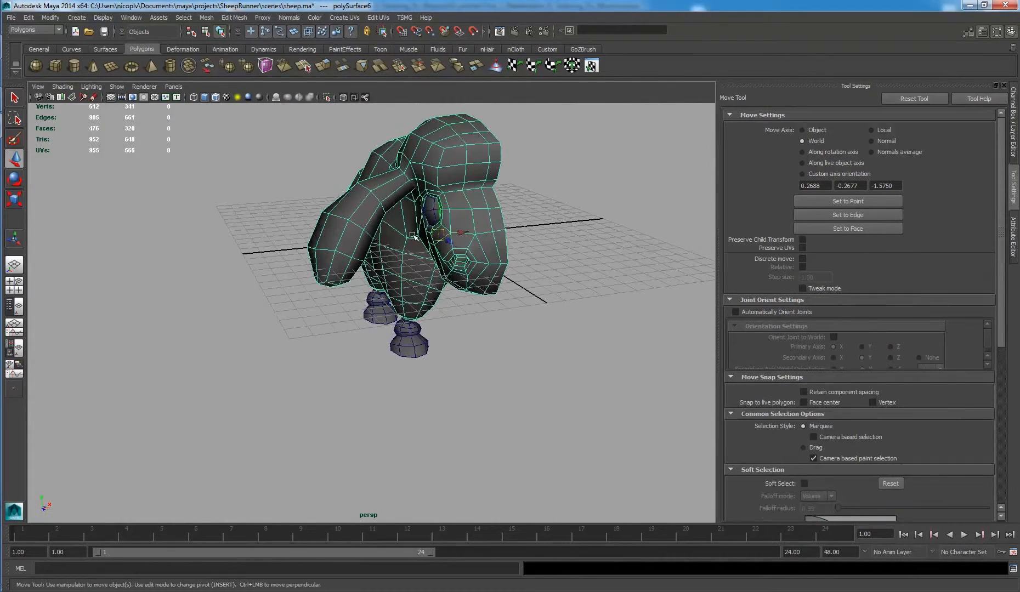
left_click_drag(413, 236, 426, 215, "alt")
right_click(425, 125)
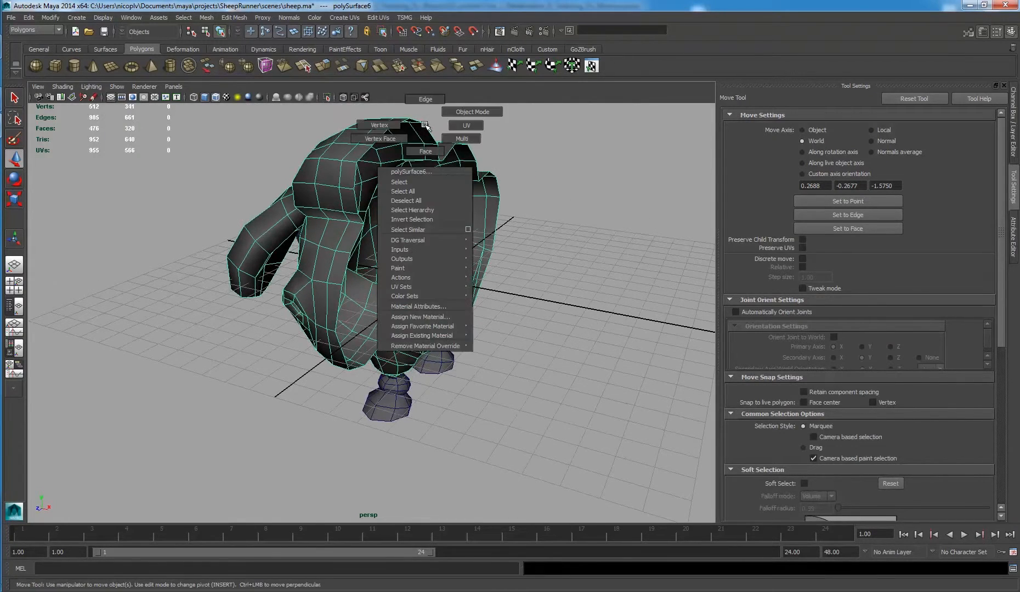
right_click_drag(426, 126, 427, 115)
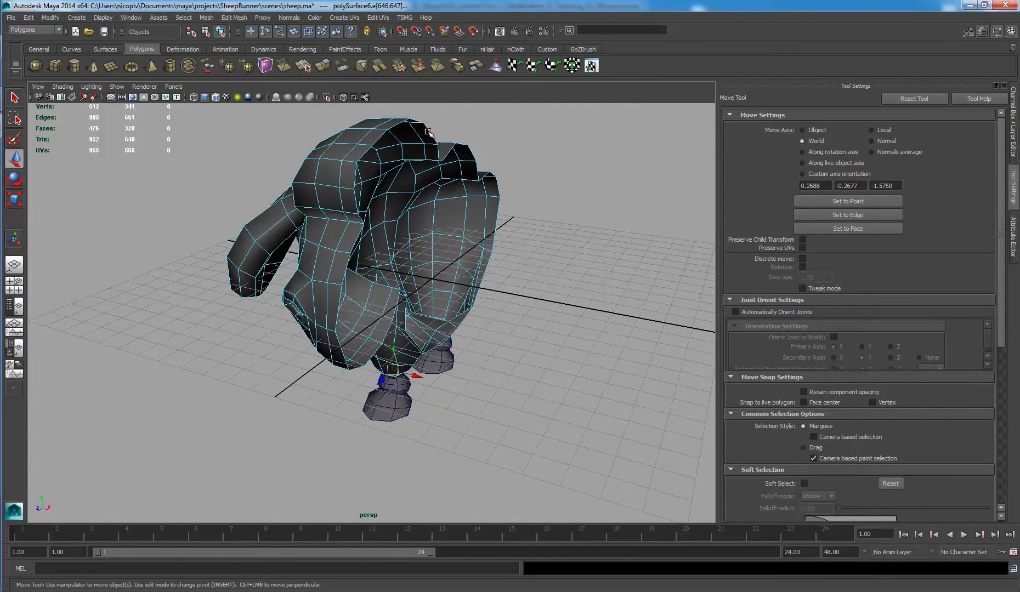
double_click(429, 132)
mouse_move(405, 250)
left_mouse_down("alt")
mouse_move(417, 219)
mouse_move(446, 257)
mouse_move(403, 263)
left_mouse_up("alt")
right_click(446, 258, "ctrl")
left_click(419, 260)
Step: In the top view, align the border vertices to the world center line along the X axis
key("space")
key("space")
scroll(385, 214, "up", 2)
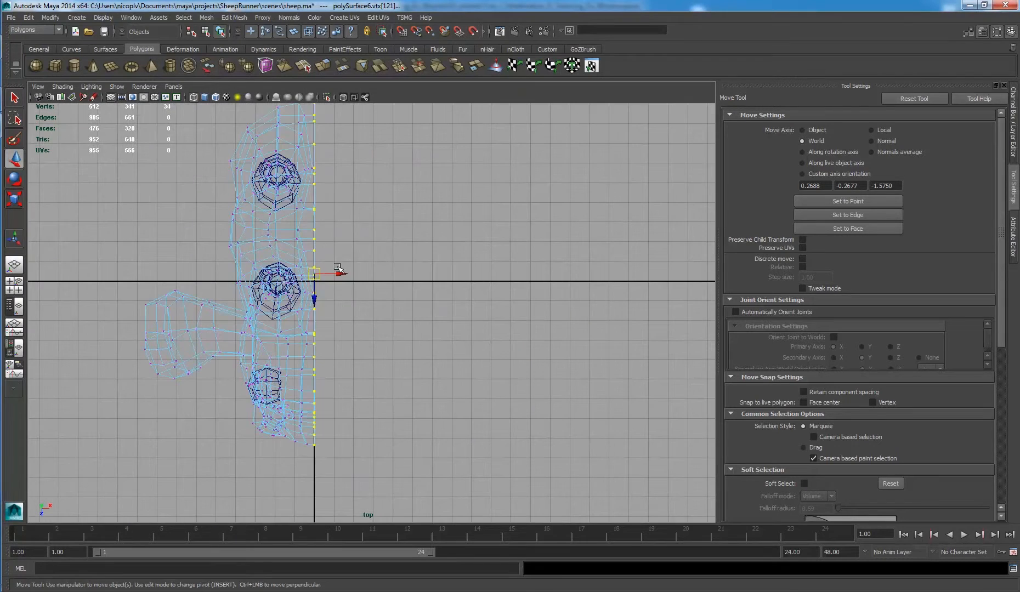
left_click_drag(343, 274, 374, 271)
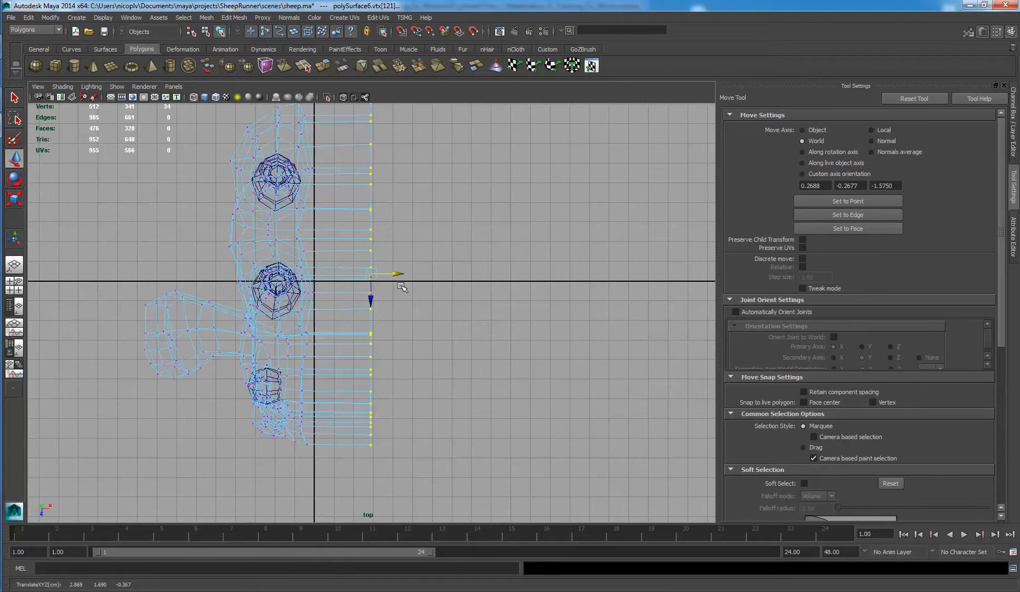
left_click_drag(397, 274, 317, 280)
key("space")
key("space")
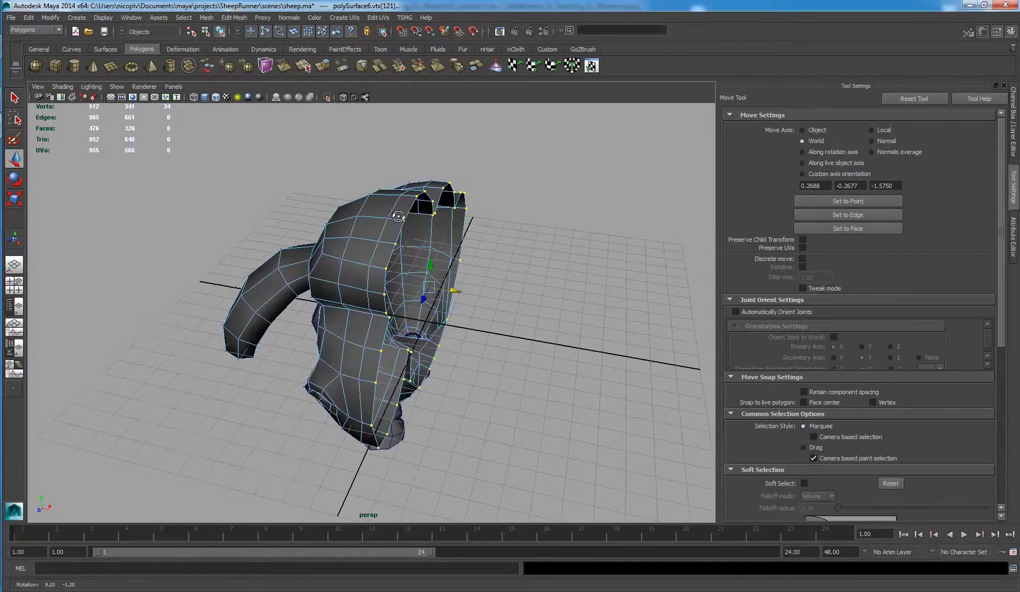
Step: Combine the body, the eyeball and both lower legs into one mesh and reselect it in object mode
right_click_drag(420, 269, 463, 262)
left_click_drag(464, 262, 326, 191, "alt")
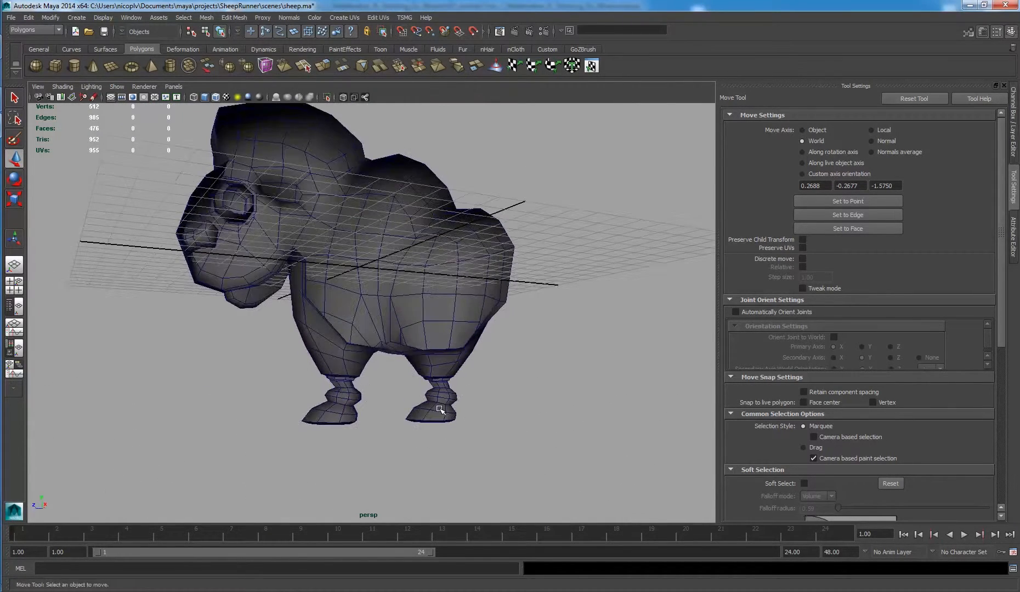
left_click(438, 409)
left_click(345, 406, "shift")
left_click_drag(351, 396, 509, 362, "alt")
left_click(502, 236, "shift")
left_click_drag(573, 212, 547, 207, "alt")
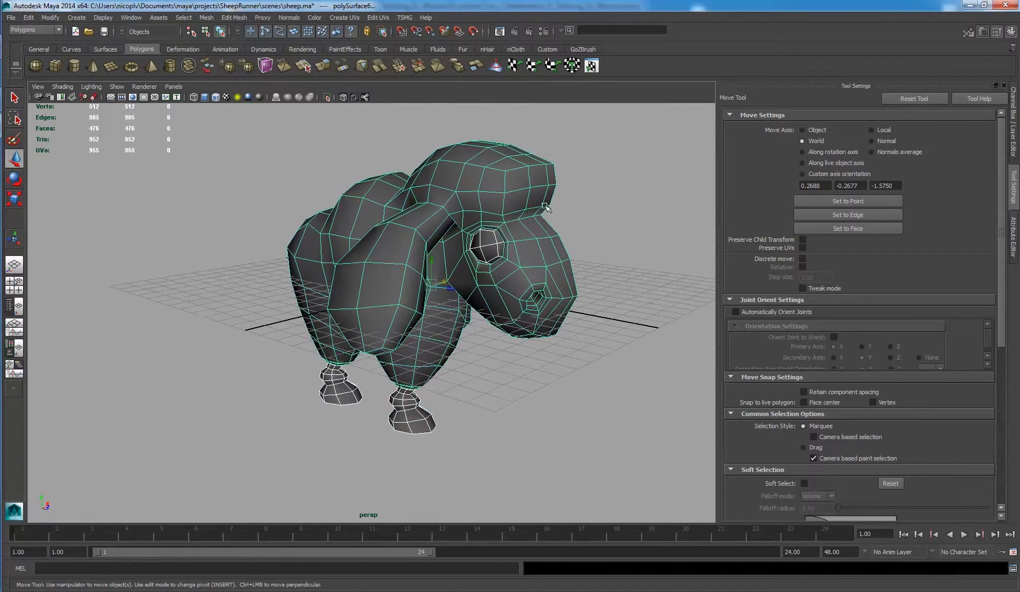
left_click(204, 18)
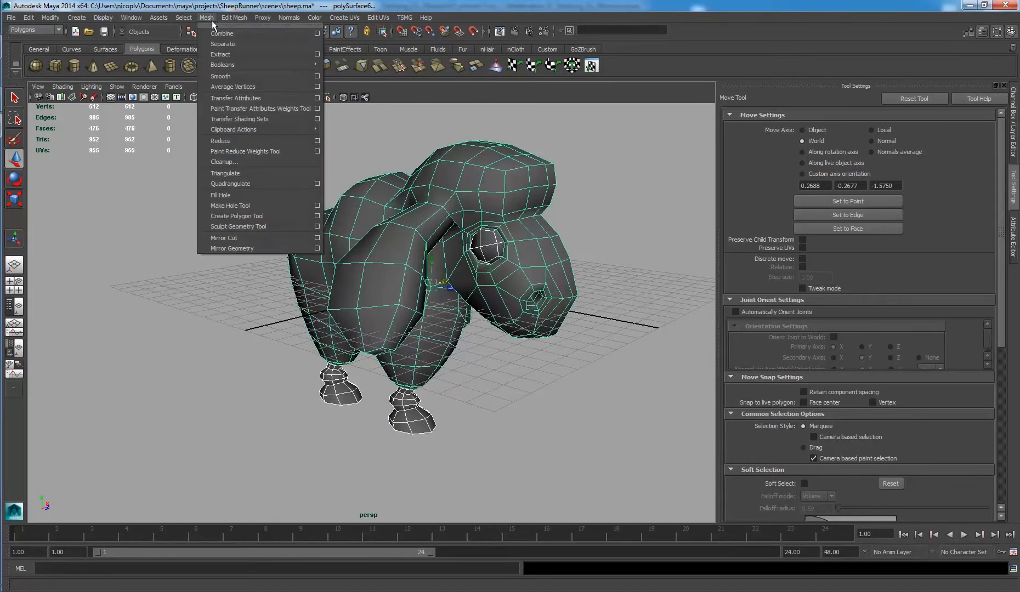
left_click(219, 36)
right_click_drag(468, 203, 582, 161)
left_click(634, 206)
left_click(420, 193)
Step: Mirror the combined half sheep in the +X direction, merged with the original and with vertices merged, and reselect it in object mode
left_click_drag(574, 220, 535, 202, "alt")
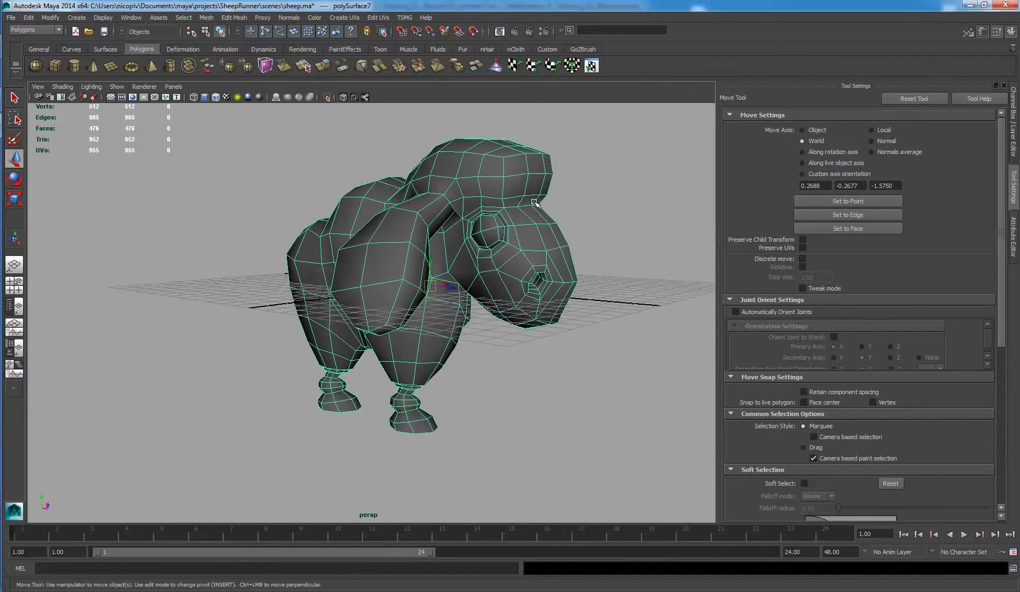
left_click_drag(503, 240, 353, 237, "alt")
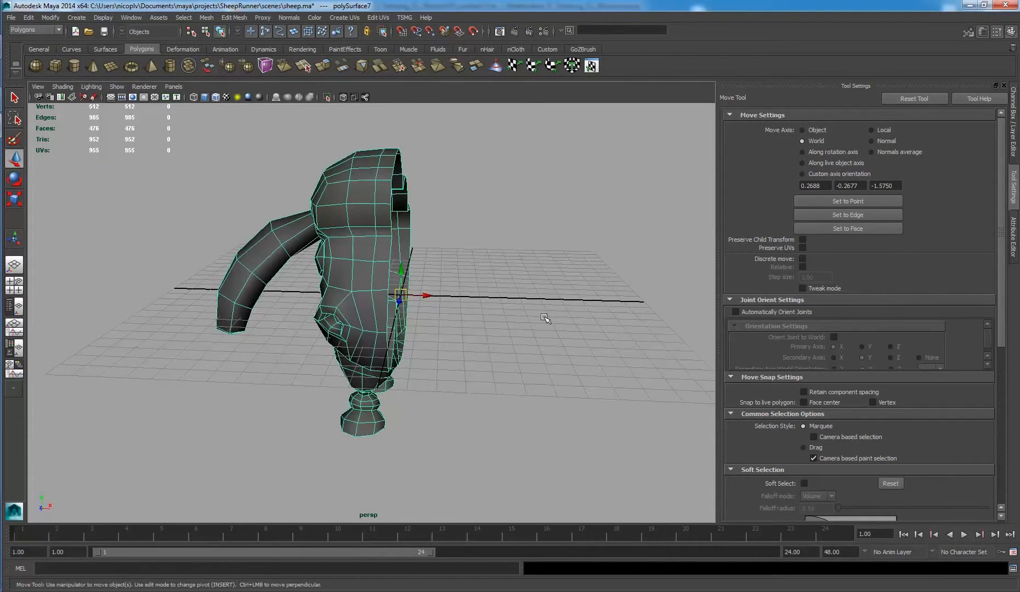
left_click_drag(524, 303, 222, 291, "alt")
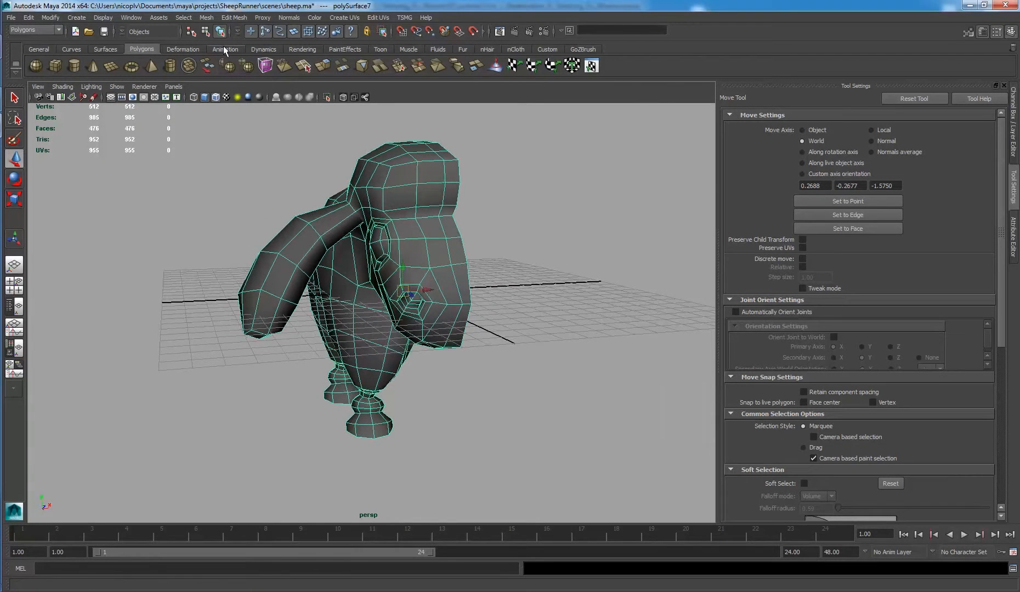
left_click(212, 18)
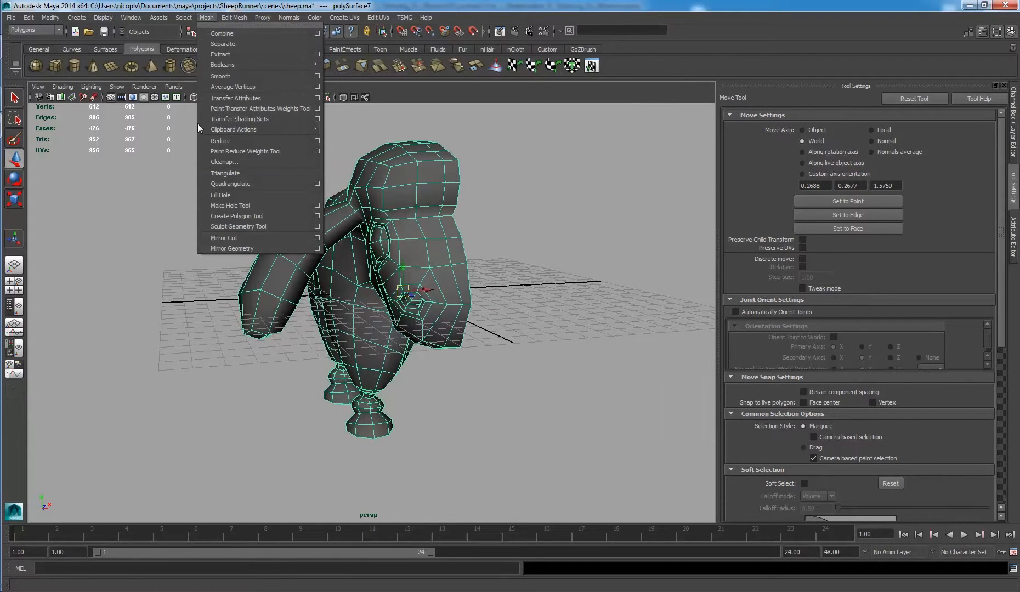
left_click(318, 249)
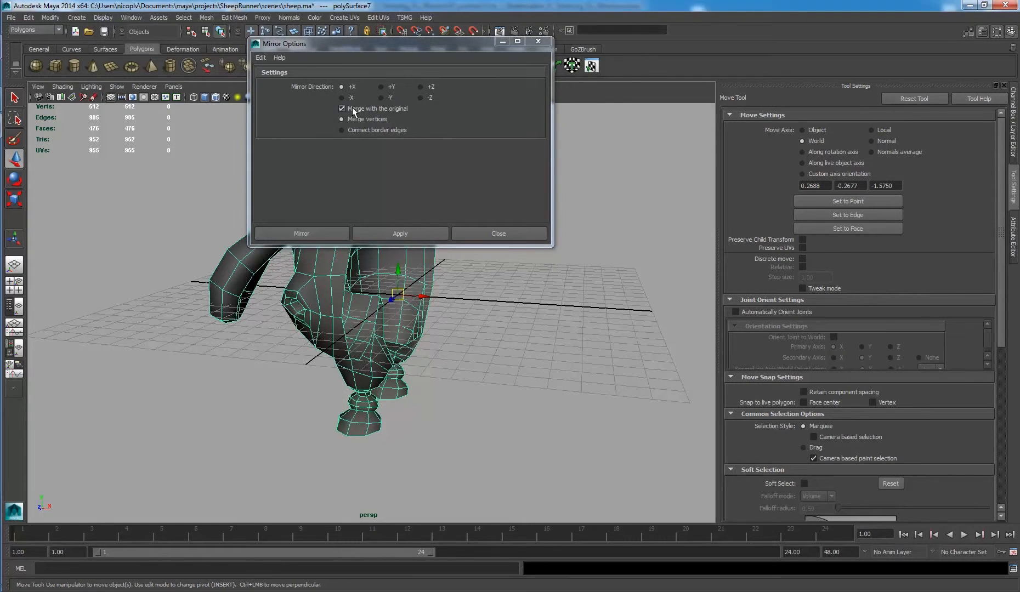
left_click(318, 236)
left_click_drag(544, 384, 493, 322, "alt")
right_click_drag(444, 246, 501, 229)
left_click(569, 164)
left_click(469, 203)
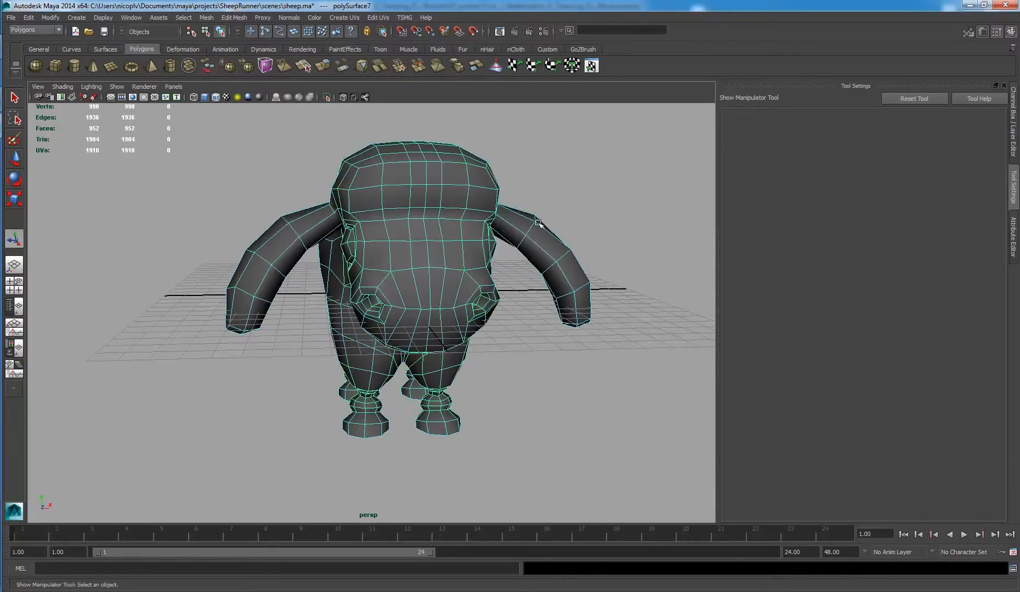
Step: In the side view, move the sheep about 7.25 units up and 2.49 units along Z so its feet rest on the ground line
left_click_drag(523, 195, 367, 228, "alt")
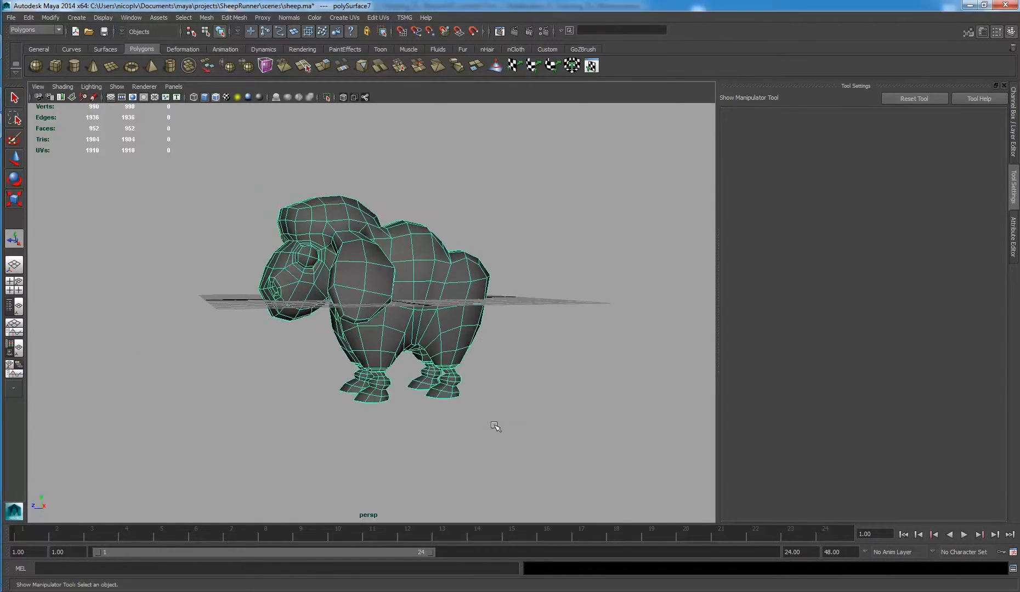
key("space")
key("space")
scroll(497, 362, "down", 6)
key("w")
scroll(427, 275, "down", 2)
middle_click_drag(408, 247, 428, 326, "alt")
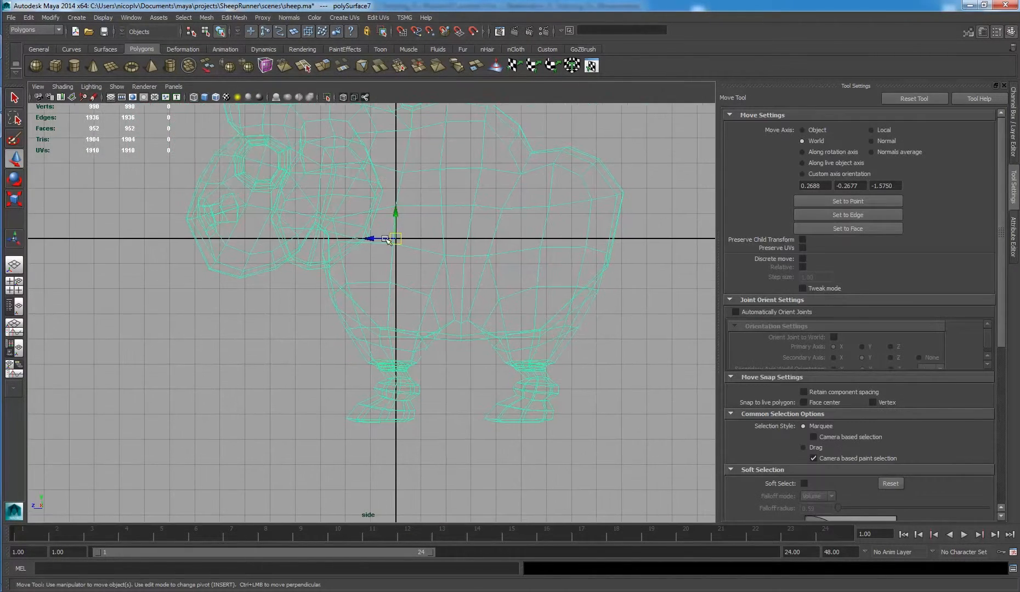
left_click_drag(396, 239, 328, 117)
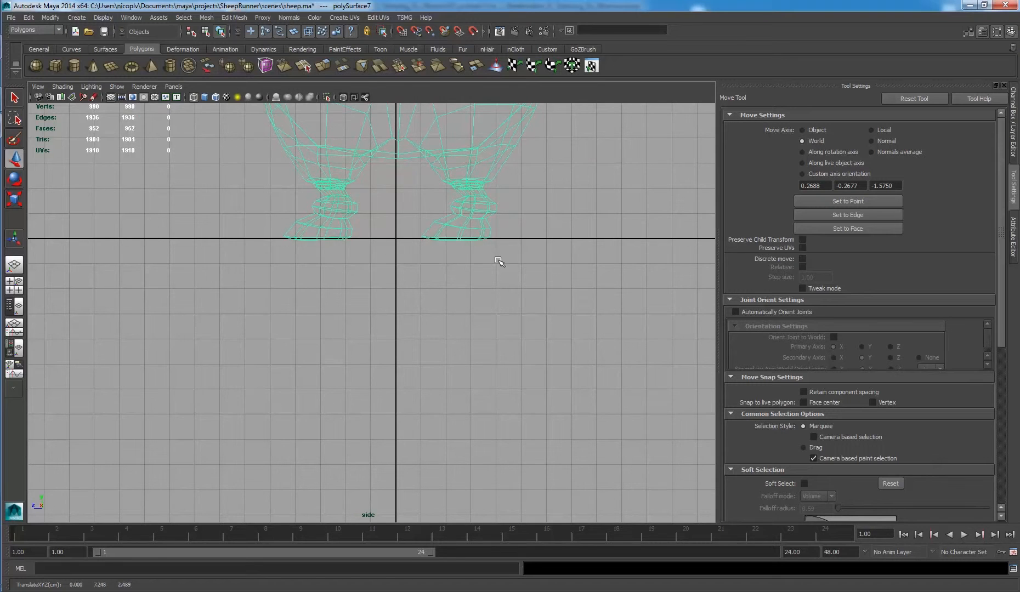
Step: Snap the sheep's pivot point to the world origin at the center of the grid
key("space")
key("space")
scroll(350, 274, "up", 6)
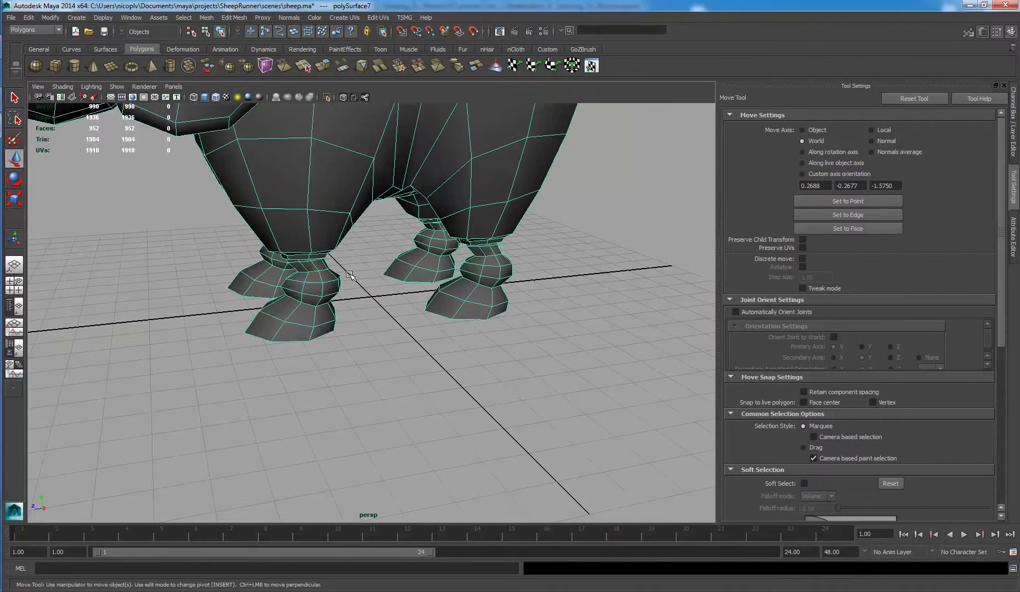
scroll(350, 263, "down", 5)
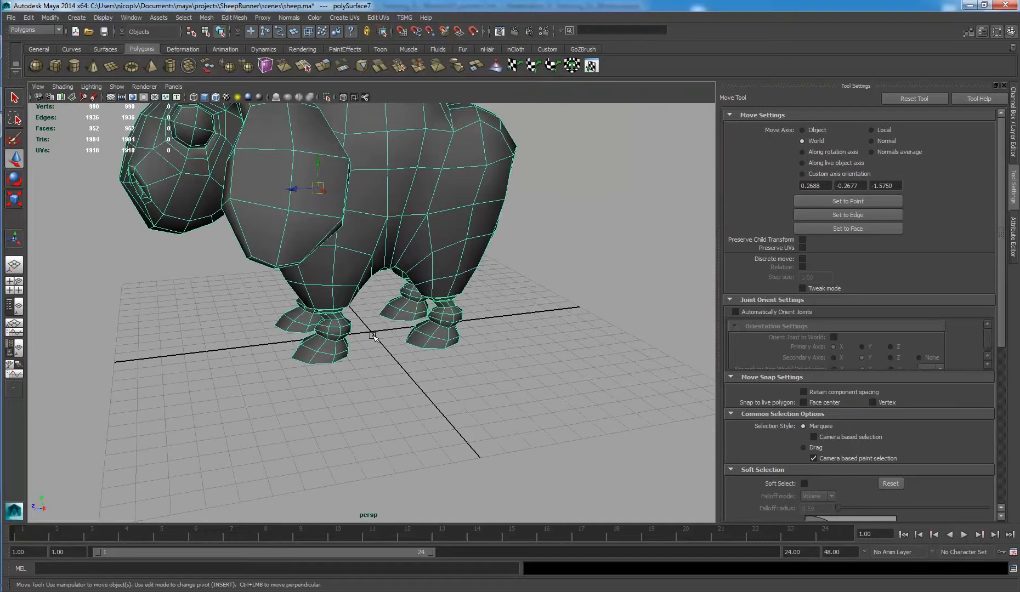
key("Insert")
middle_click_drag(366, 334, 371, 329)
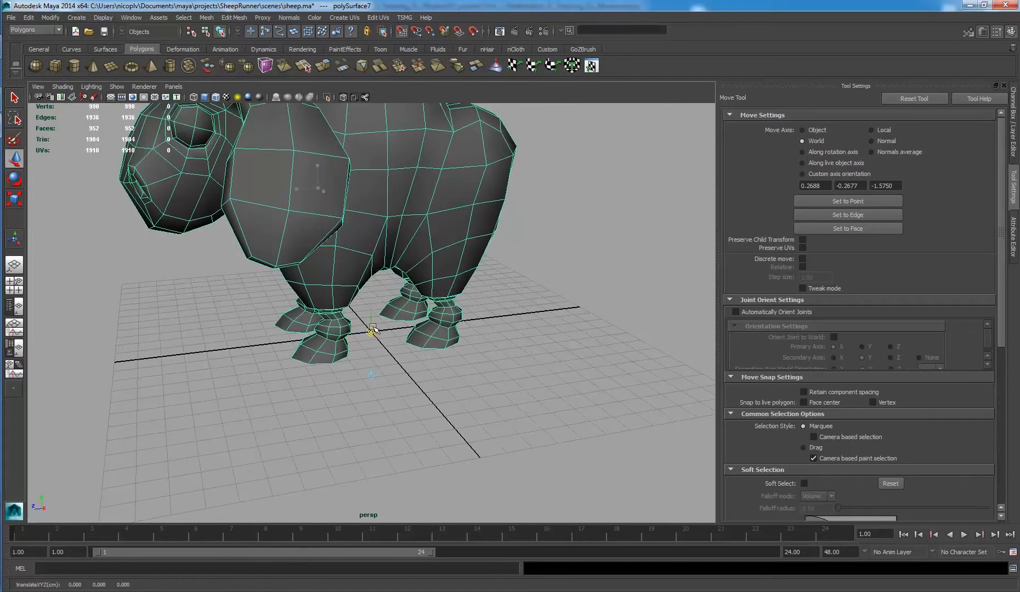
key("Insert")
Step: Deselect the sheep and examine the complete model from the front and side
left_click_drag(385, 330, 488, 316, "alt")
right_click_drag(537, 296, 494, 258, "alt")
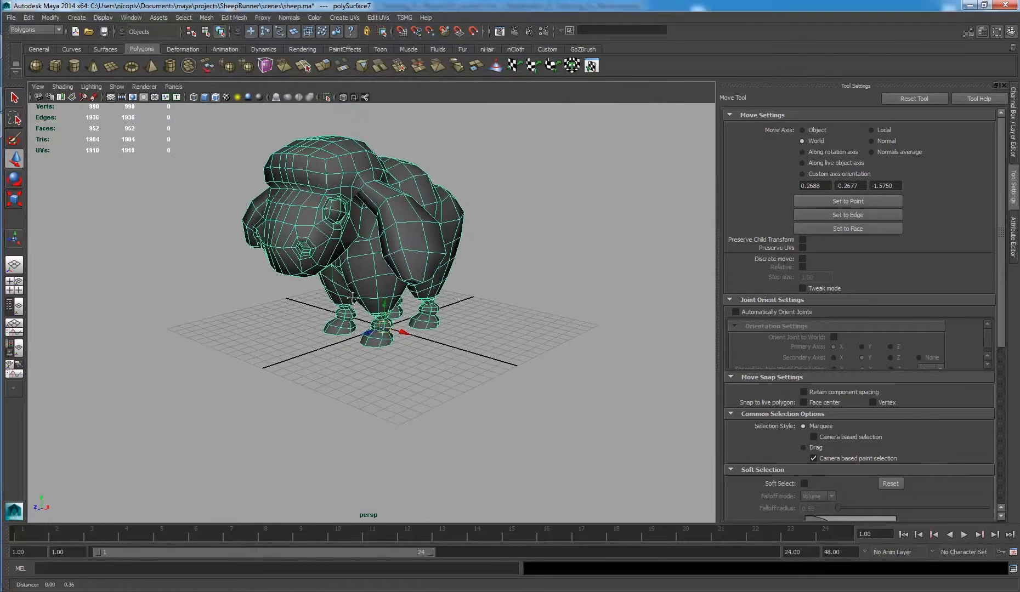
middle_click_drag(513, 249, 517, 298, "alt")
left_click(539, 262)
left_click_drag(502, 264, 452, 270, "alt")
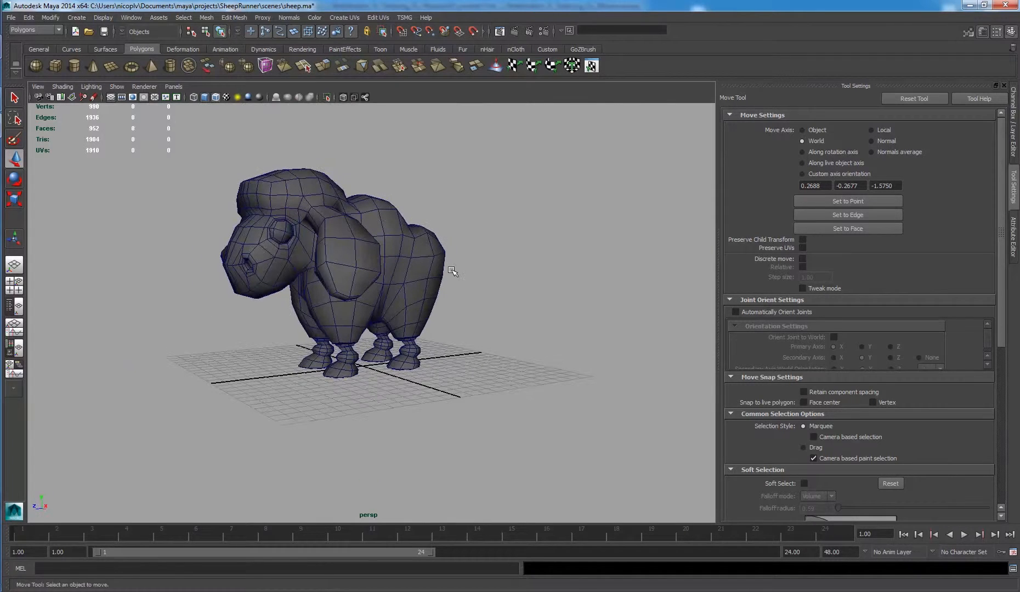
scroll(452, 263, "up", 2)
middle_click_drag(452, 257, 461, 260, "alt")
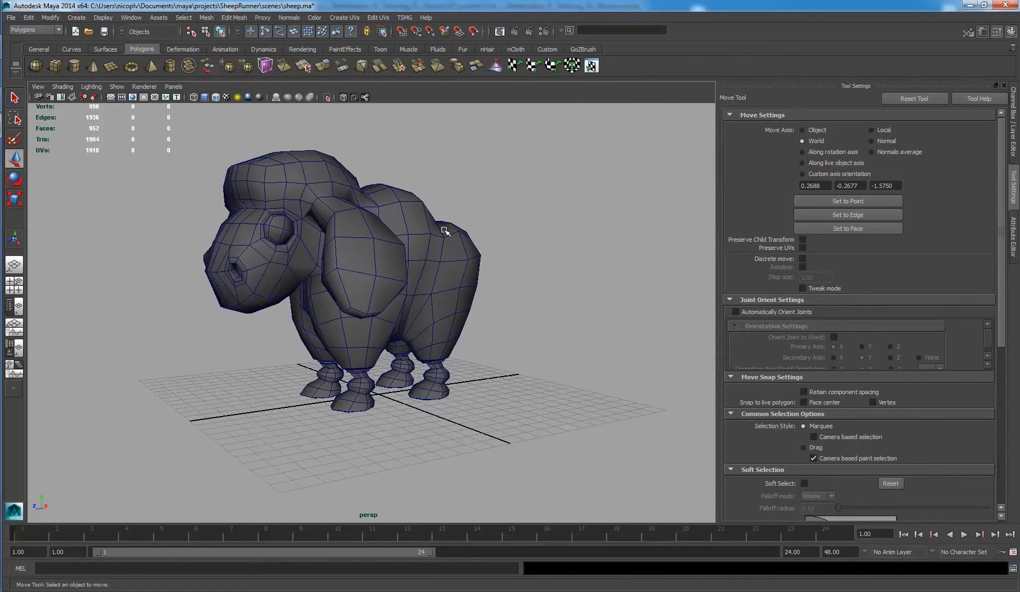
mouse_move(442, 343)
left_mouse_down("alt")
mouse_move(421, 341)
mouse_move(434, 342)
left_mouse_up("alt")
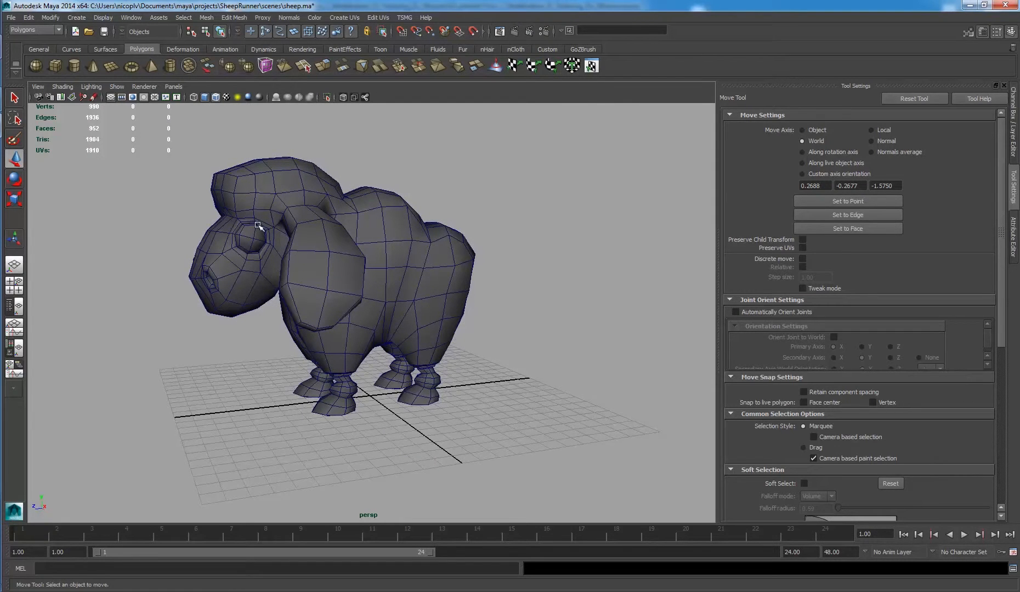
Step: Create a polygon cube at the origin and set its width, height and depth to 10
left_click(54, 66)
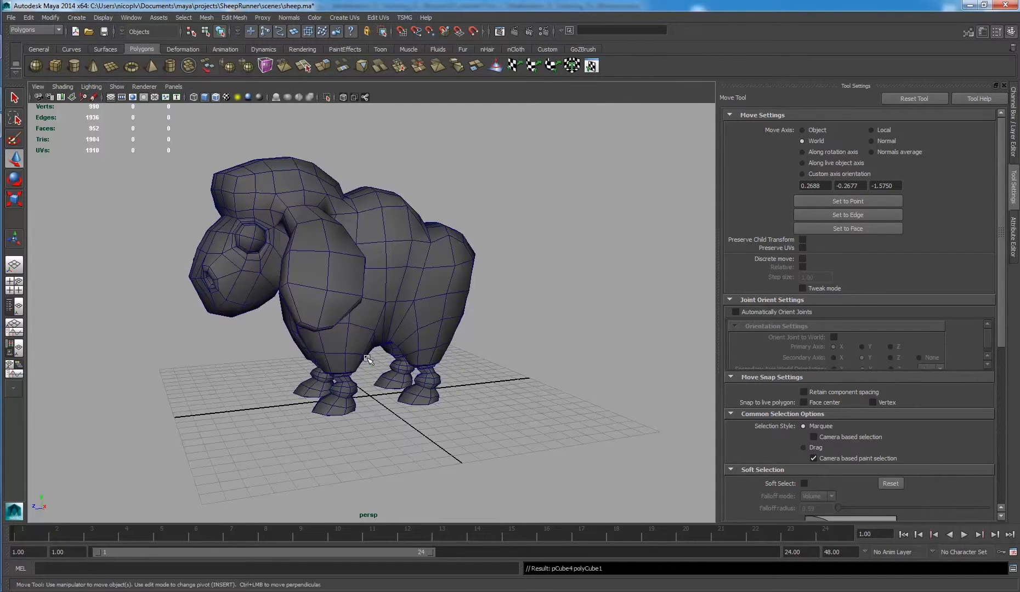
left_click_drag(431, 456, 355, 410, "alt")
right_click_drag(355, 411, 409, 418, "alt")
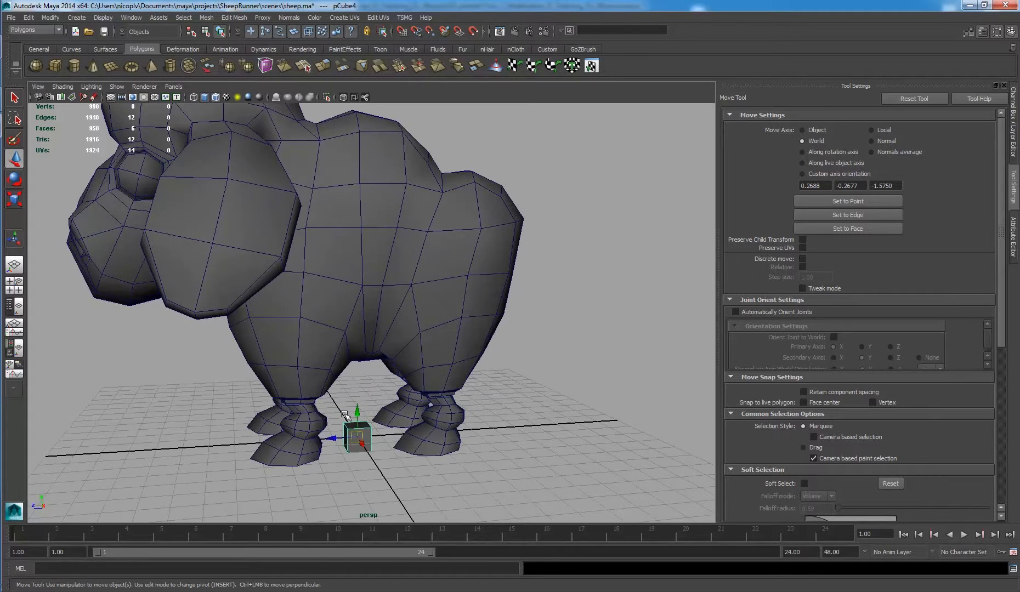
left_click(1014, 120)
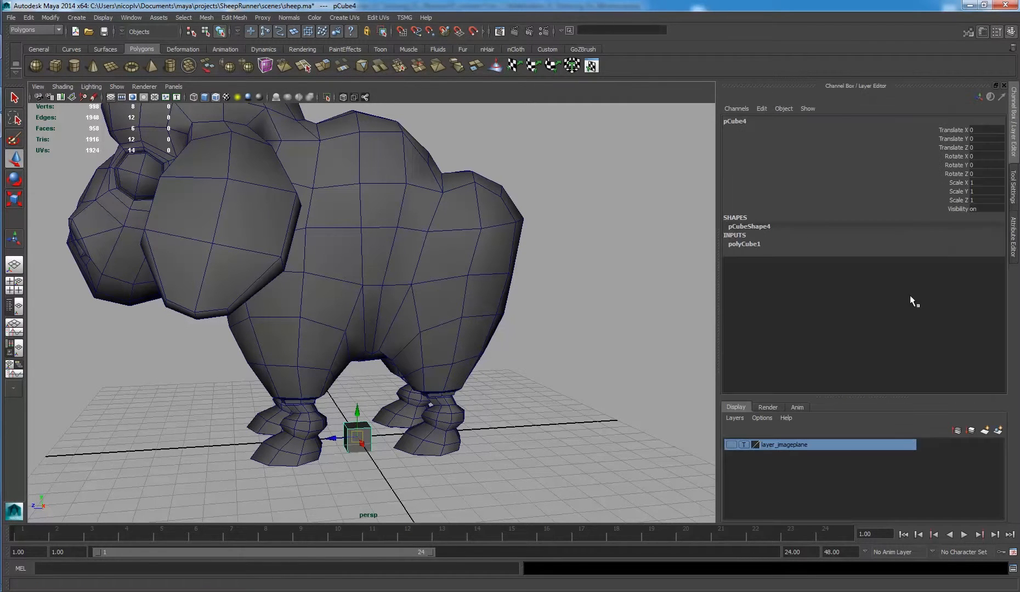
right_click_drag(506, 366, 482, 364, "alt")
left_click_drag(482, 364, 433, 307, "alt")
left_click(757, 247)
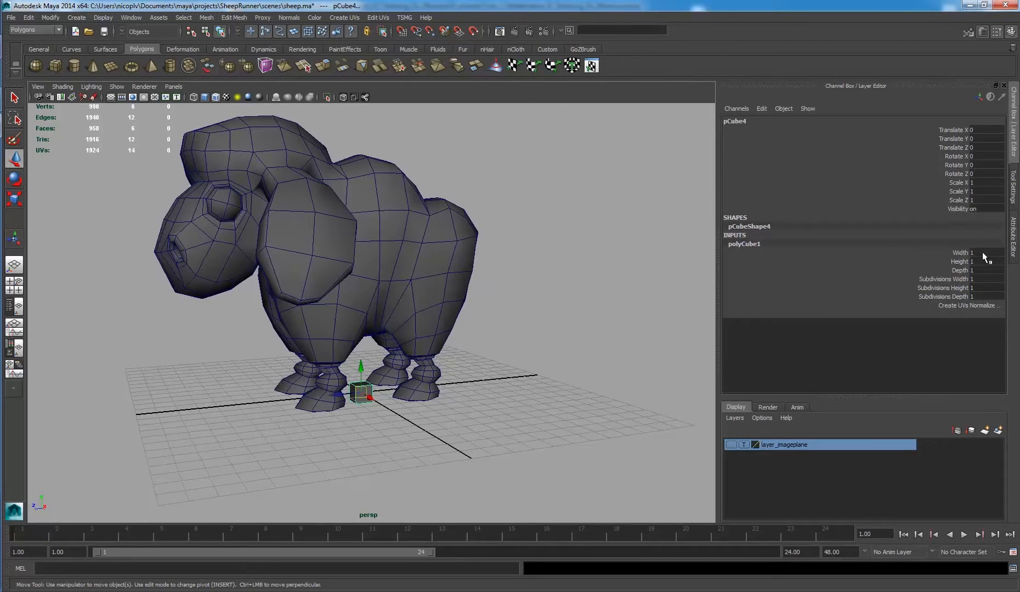
key("Return")
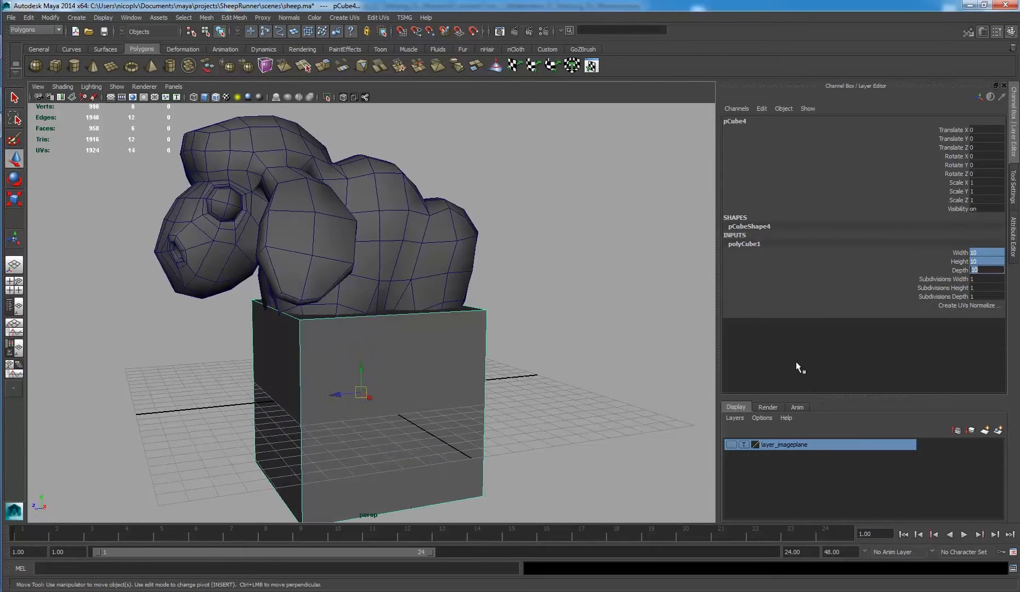
Step: Raise the cube 5 units along Y so it sits on the grid
left_click(576, 324)
left_click(442, 356)
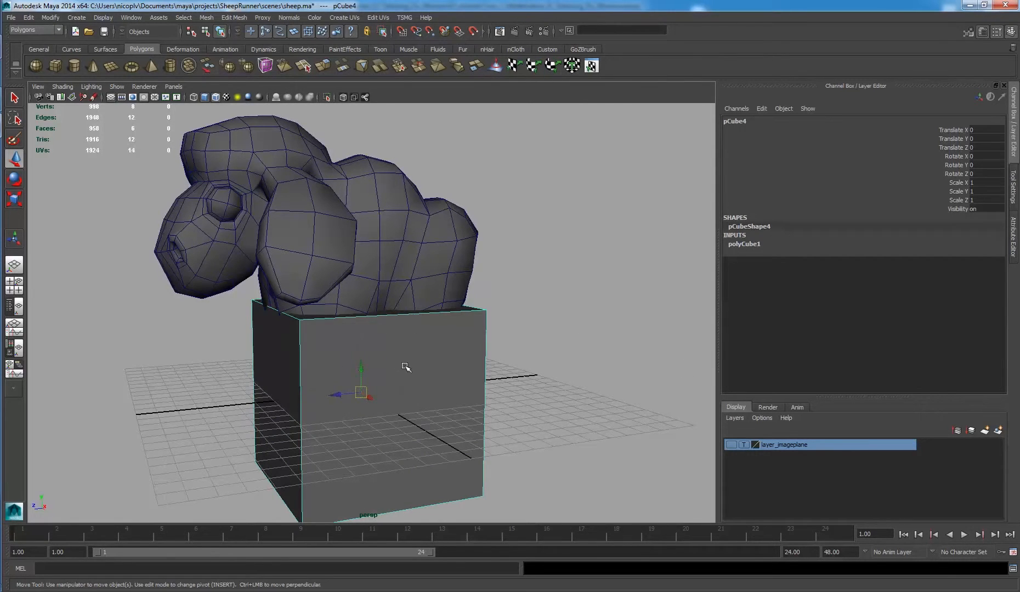
left_click_drag(362, 371, 369, 285)
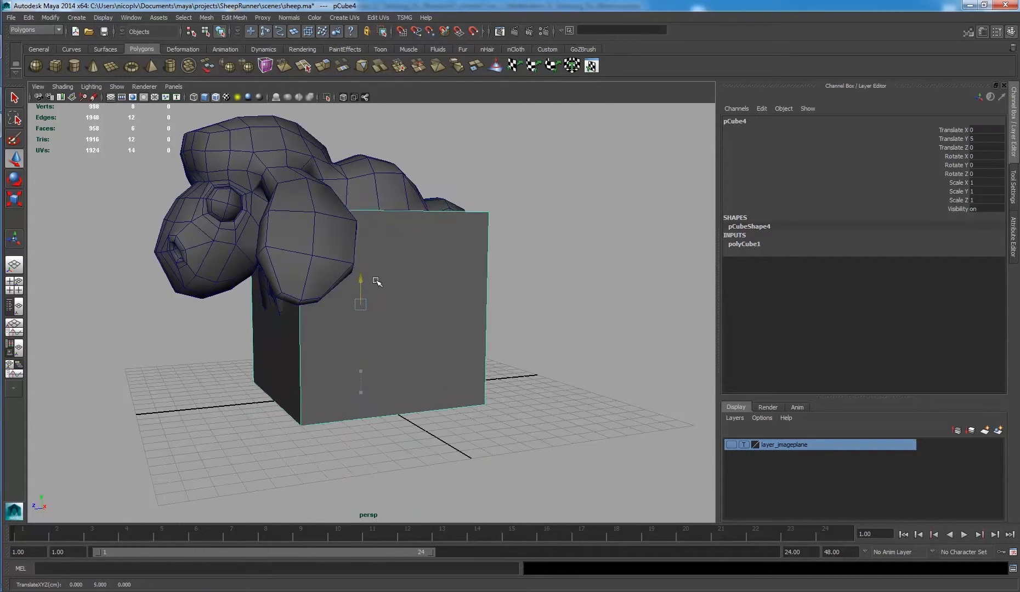
Step: Scale the sheep uniformly to about 0.674 in the side view, using the cube as a size reference
left_click(323, 233)
key("space")
key("space")
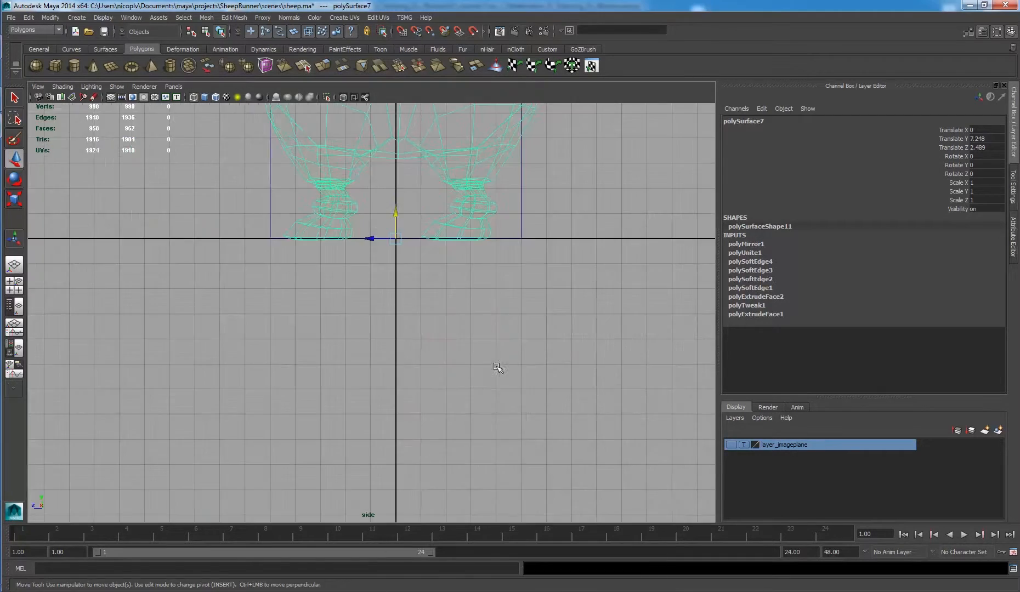
middle_click_drag(453, 304, 476, 435, "alt")
scroll(449, 357, "down", 1)
middle_click_drag(454, 336, 450, 360, "alt")
key("r")
middle_click_drag(512, 346, 382, 410)
key("space")
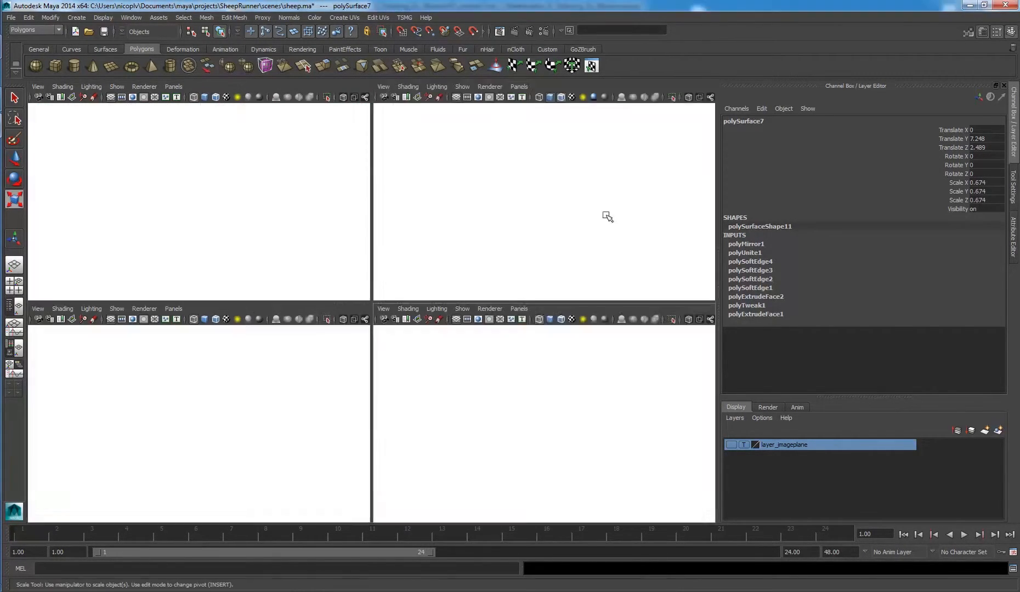
key("space")
Step: Delete the reference cube around the sheep
left_click(512, 248)
key("Delete")
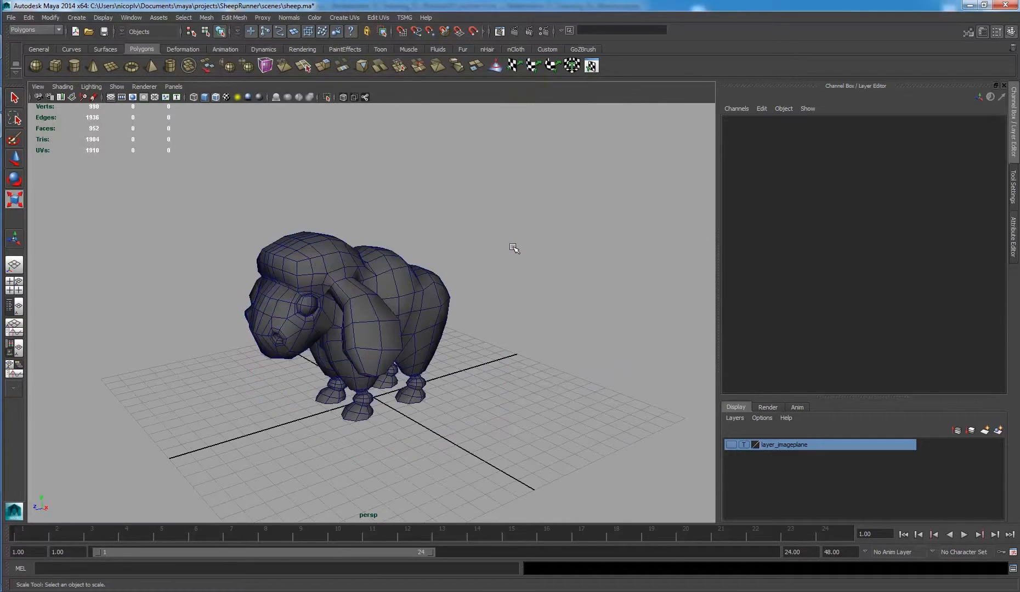
left_click_drag(511, 248, 404, 291, "alt")
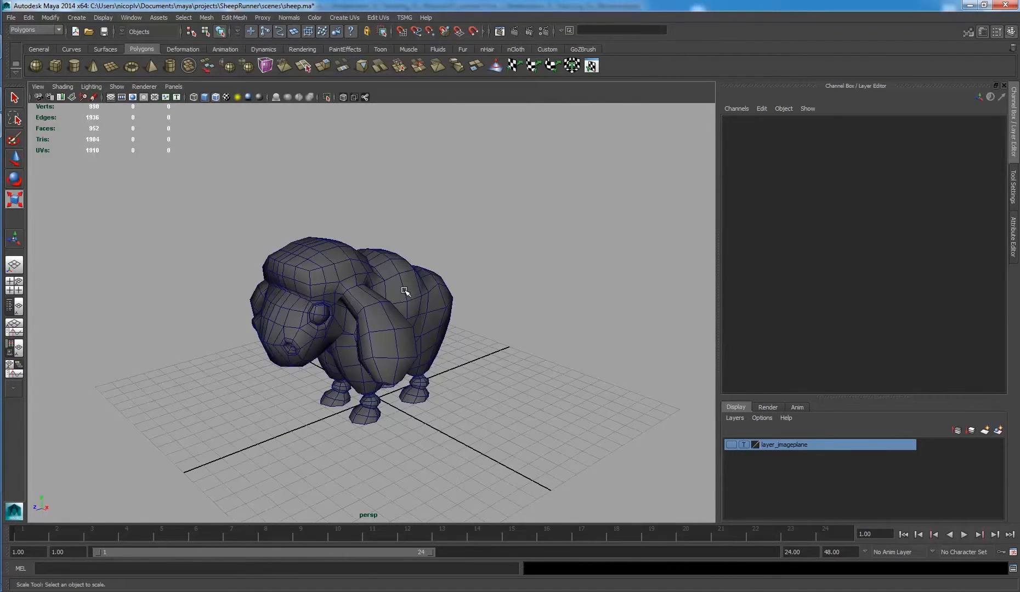
left_click_drag(404, 290, 375, 302, "alt")
Step: Select the sheep mesh and delete its construction history
left_click(405, 294)
left_click_drag(338, 330, 434, 277, "alt")
middle_click_drag(434, 277, 421, 284, "alt")
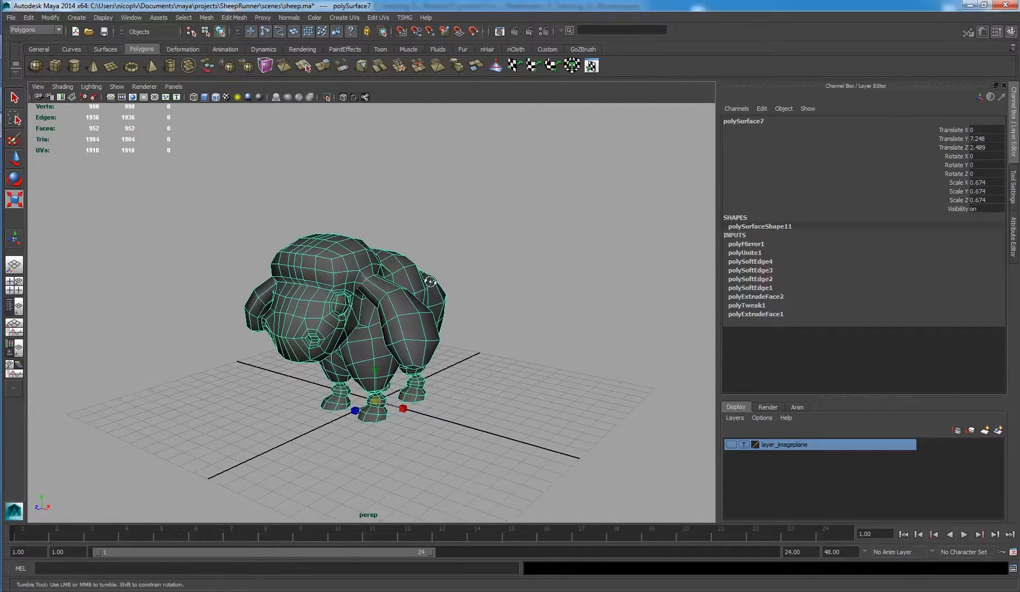
left_click_drag(422, 283, 431, 281, "alt")
left_click(30, 18)
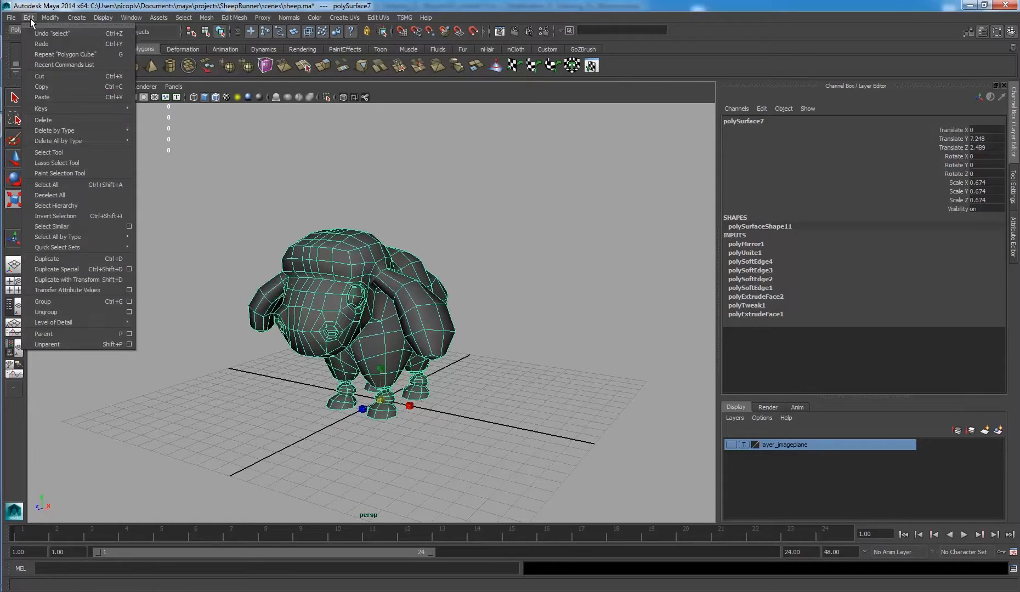
mouse_move(113, 130)
left_click(161, 136)
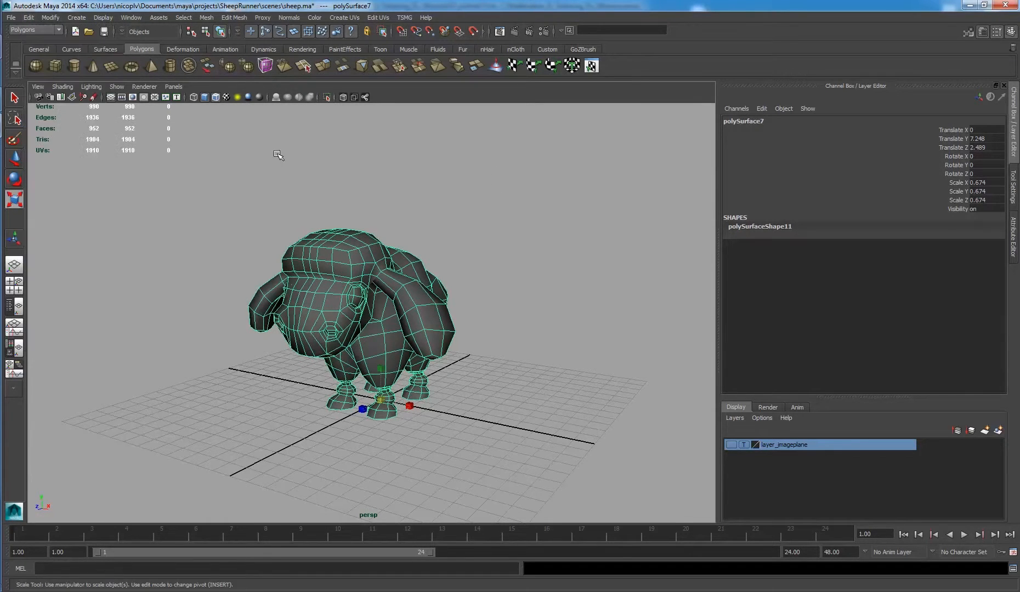
Step: Freeze the sheep's transformations and deselect it
left_click(50, 18)
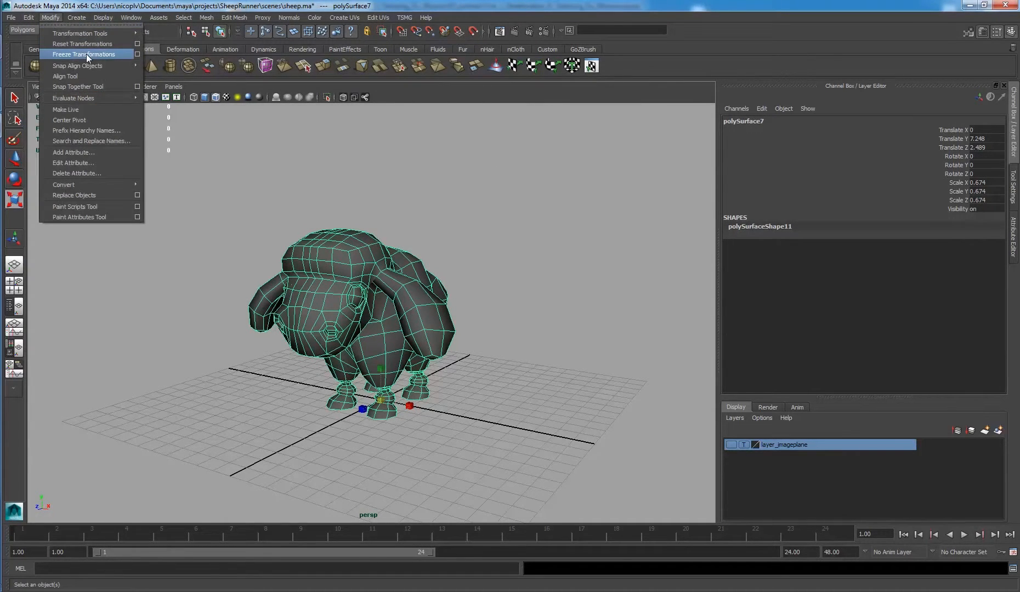
left_click(87, 55)
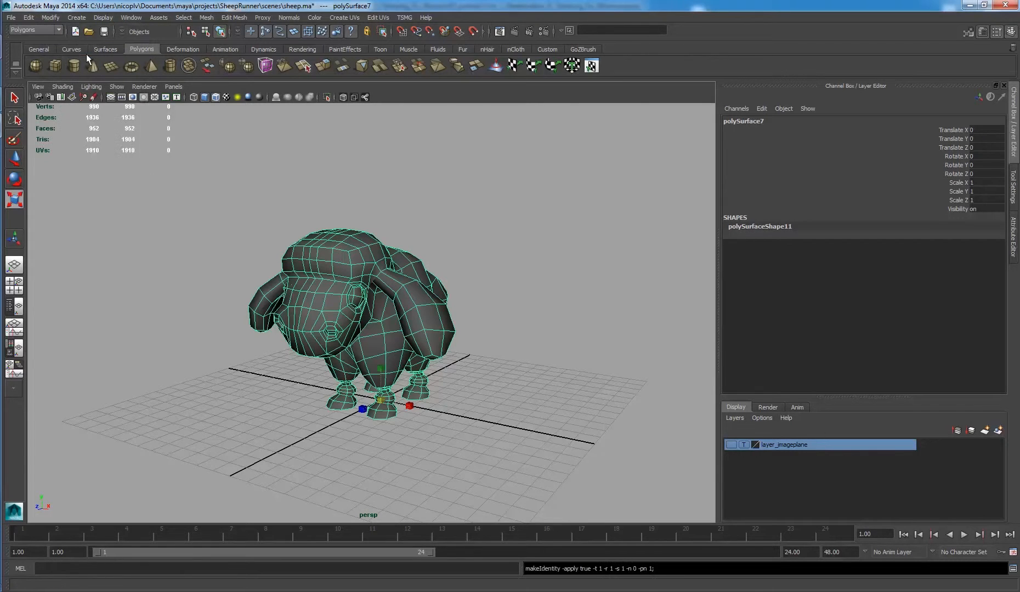
left_click(240, 109)
Step: Open the Outliner and delete the leftover pCube3 node
left_click(132, 18)
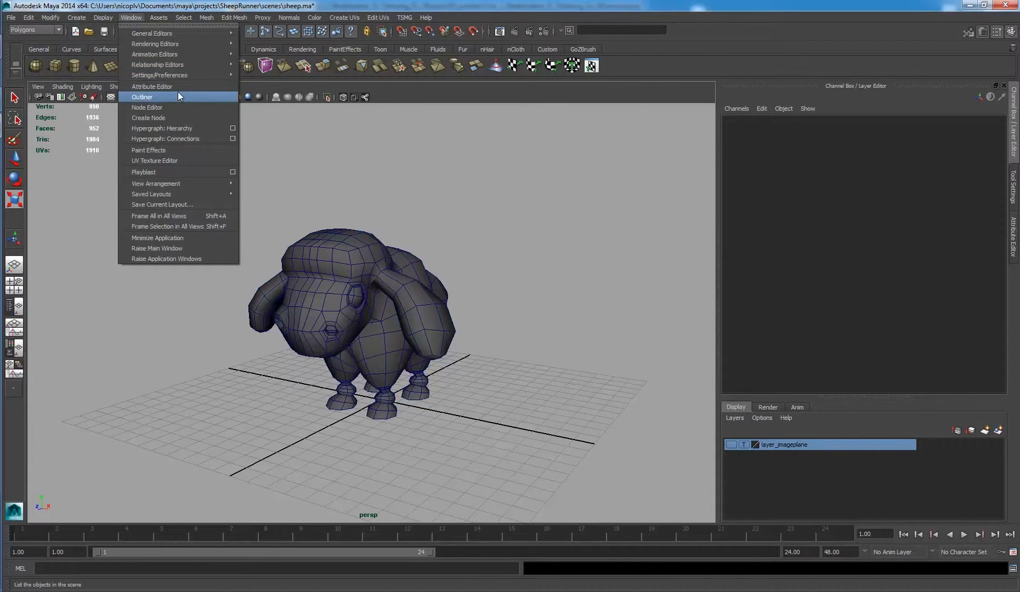
left_click(165, 97)
left_click(659, 187)
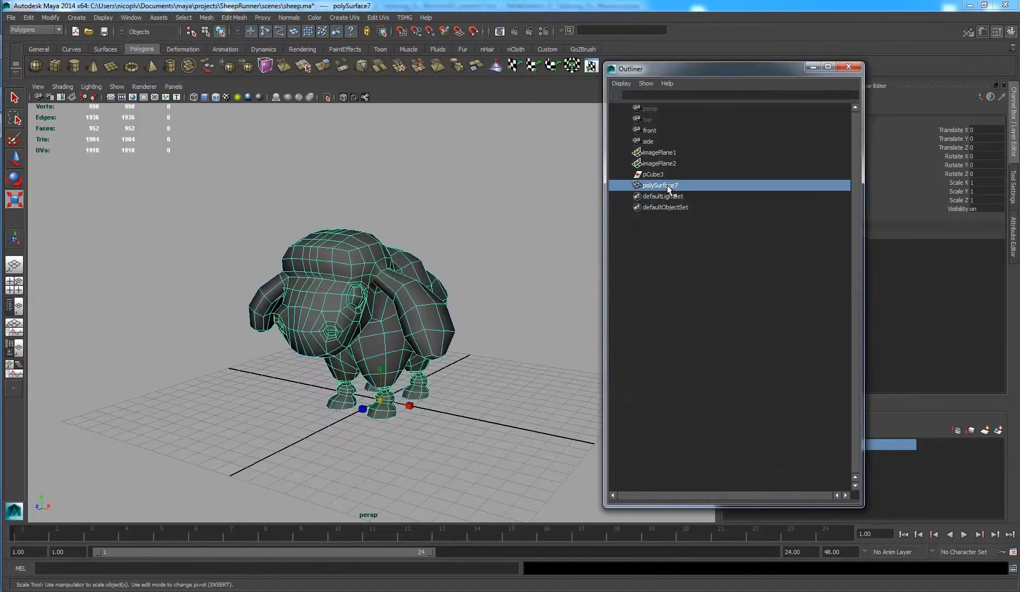
left_click(654, 175)
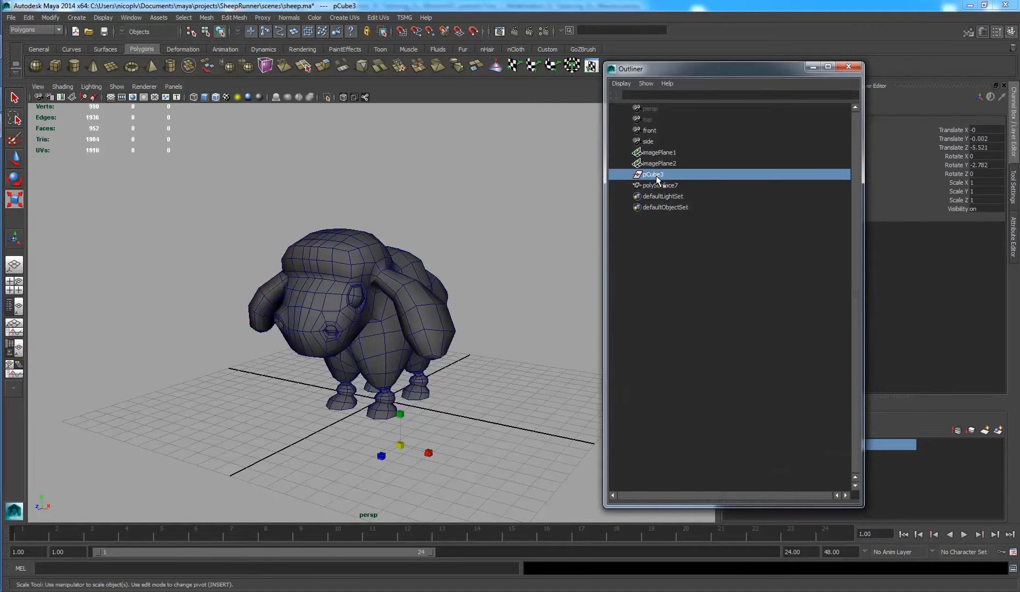
key("Delete")
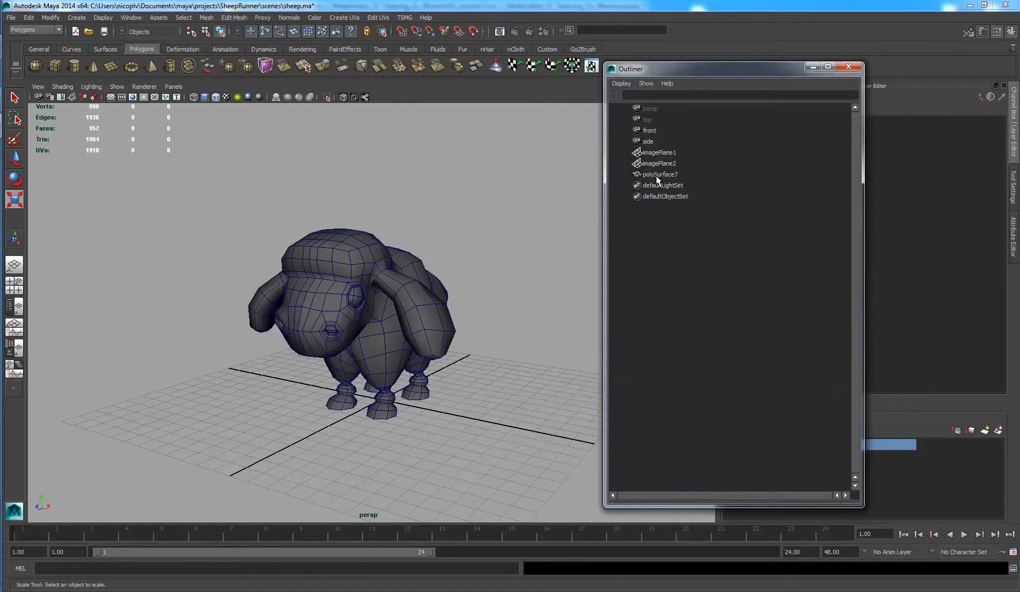
Step: Delete both reference image planes, imagePlane1 and imagePlane2, from the scene
left_click(658, 164)
left_click(668, 153, "shift")
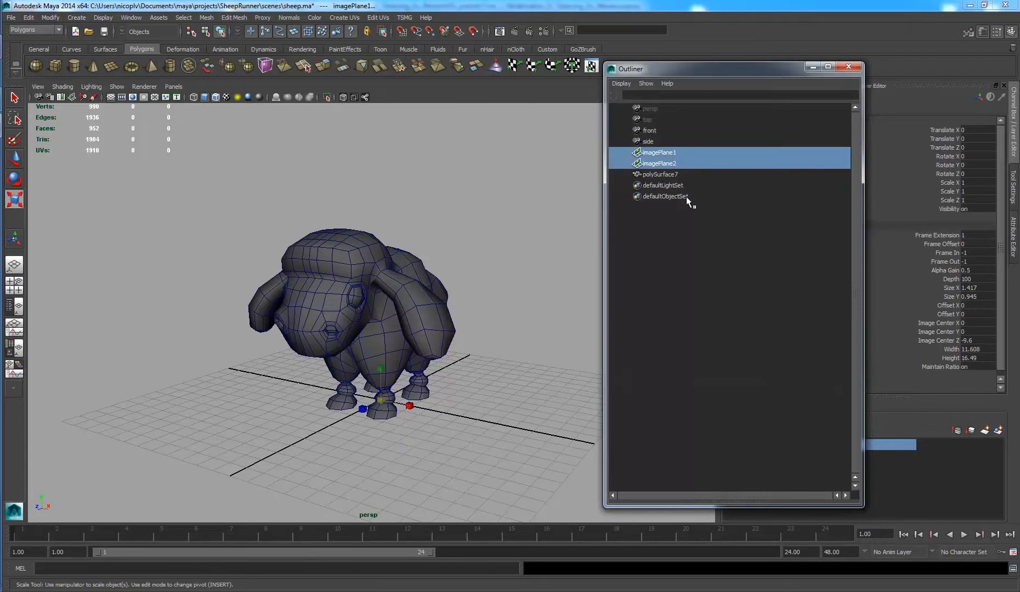
key("Delete")
Step: Hide the front and side cameras in the scene
left_click(653, 131)
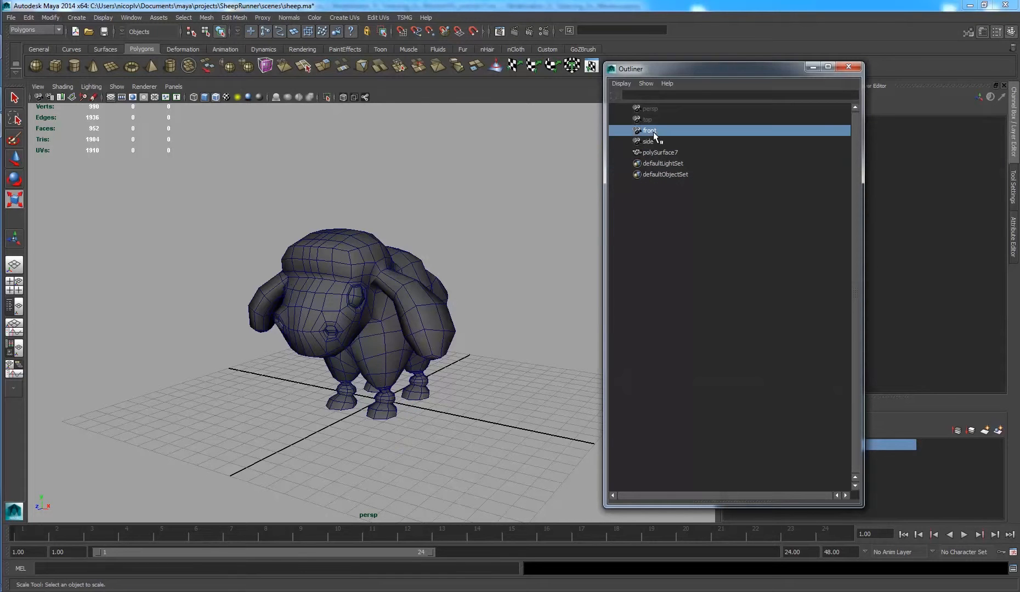
left_click(655, 140, "shift")
left_click_drag(395, 263, 595, 233, "alt")
mouse_move(386, 197)
left_mouse_down("alt")
mouse_move(456, 216)
mouse_move(383, 217)
left_mouse_up("alt")
middle_click_drag(433, 178, 383, 212, "alt")
scroll(408, 217, "down", 5)
left_click_drag(409, 217, 464, 221, "alt")
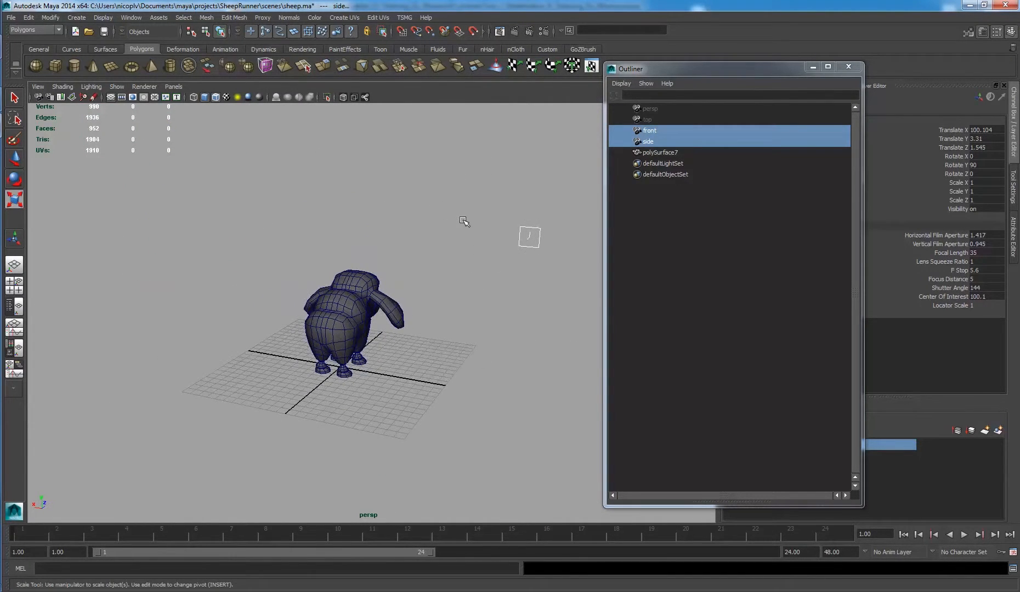
key("ctrl+h")
Step: Select the sheep mesh and rename it sheep_poly
left_click_drag(464, 221, 375, 280, "alt")
left_click(399, 320)
key("f")
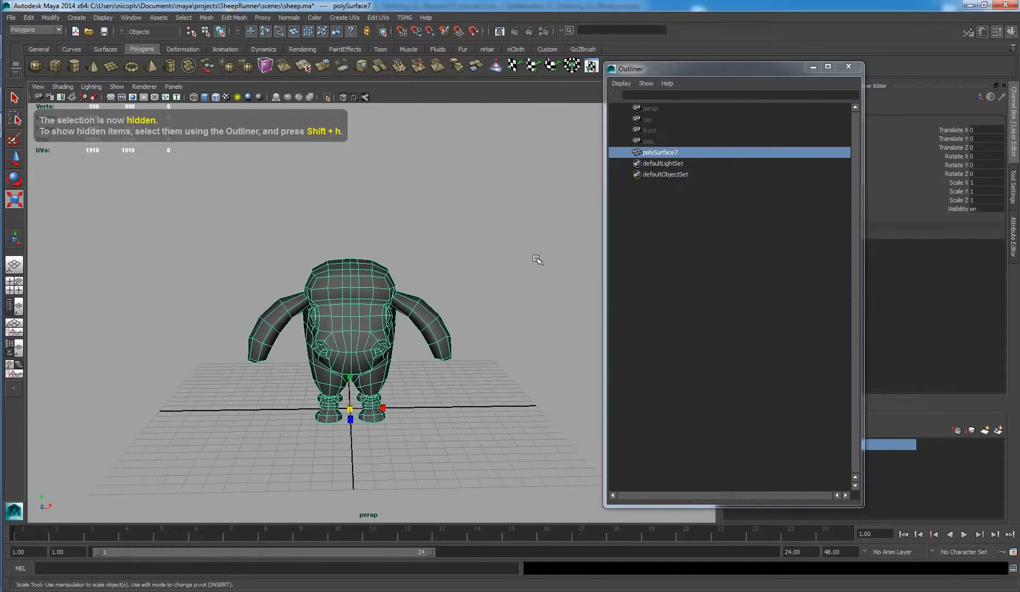
double_click(650, 155)
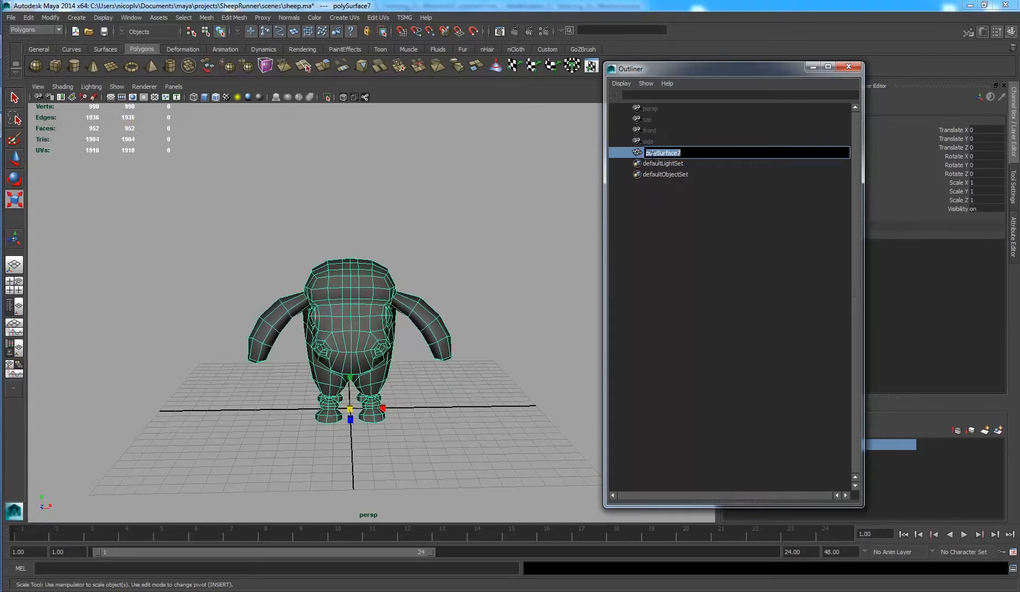
type("sheep_poly")
key("Return")
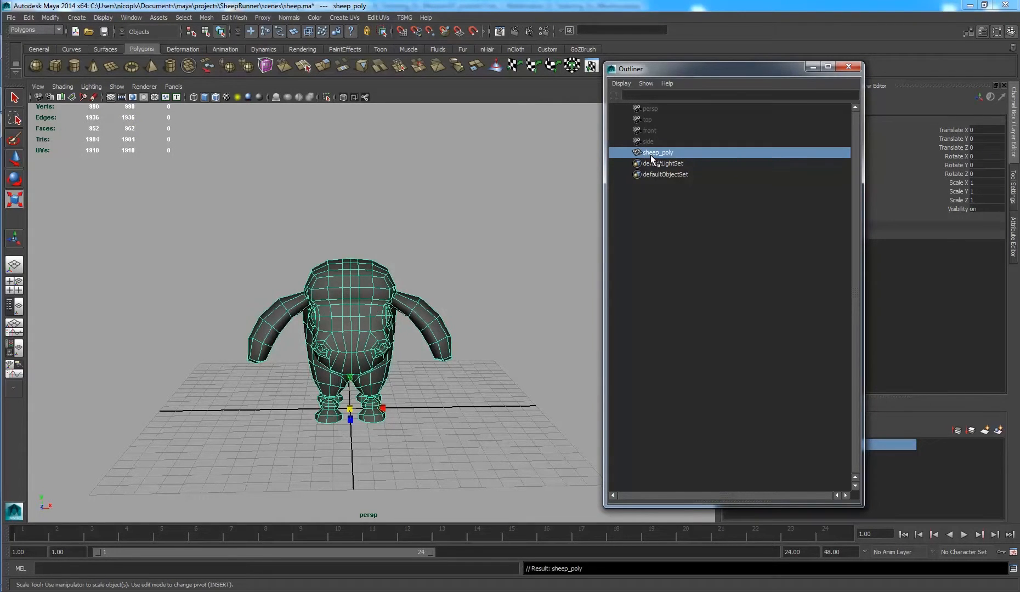
Step: Examine the finished sheep mesh from several angles, both selected and deselected
left_click_drag(484, 227, 428, 204, "alt")
left_click(404, 224)
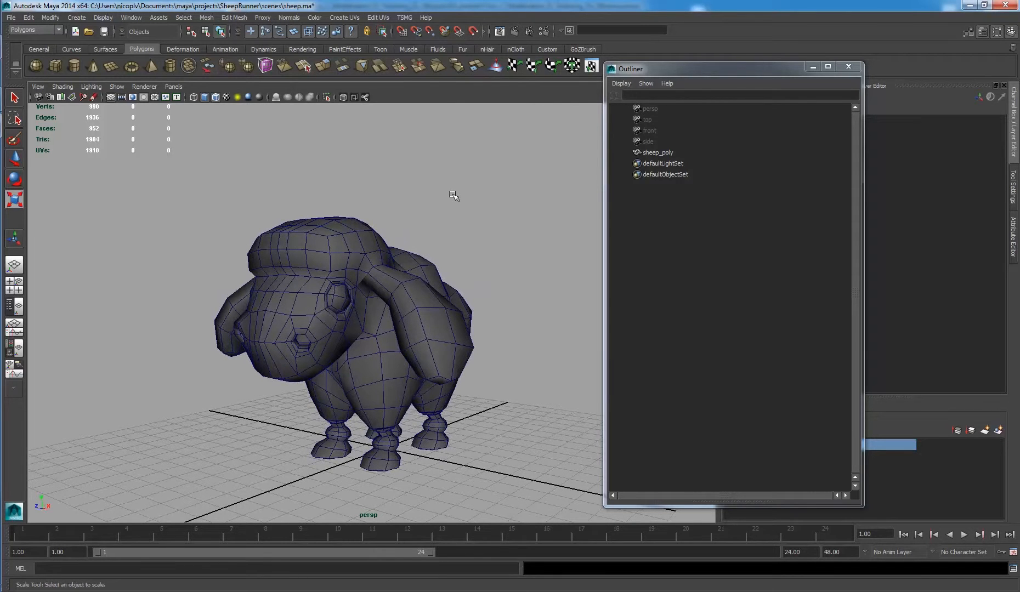
left_click_drag(452, 196, 440, 224, "alt")
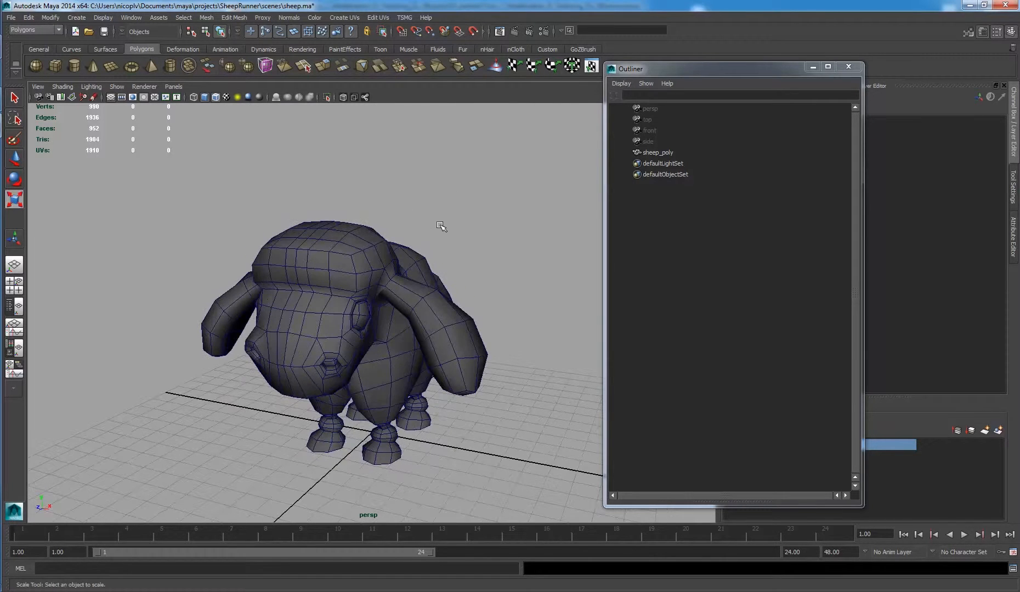
scroll(450, 230, "up", 2)
middle_click_drag(450, 230, 450, 243, "alt")
scroll(450, 244, "up", 1)
scroll(442, 248, "down", 1)
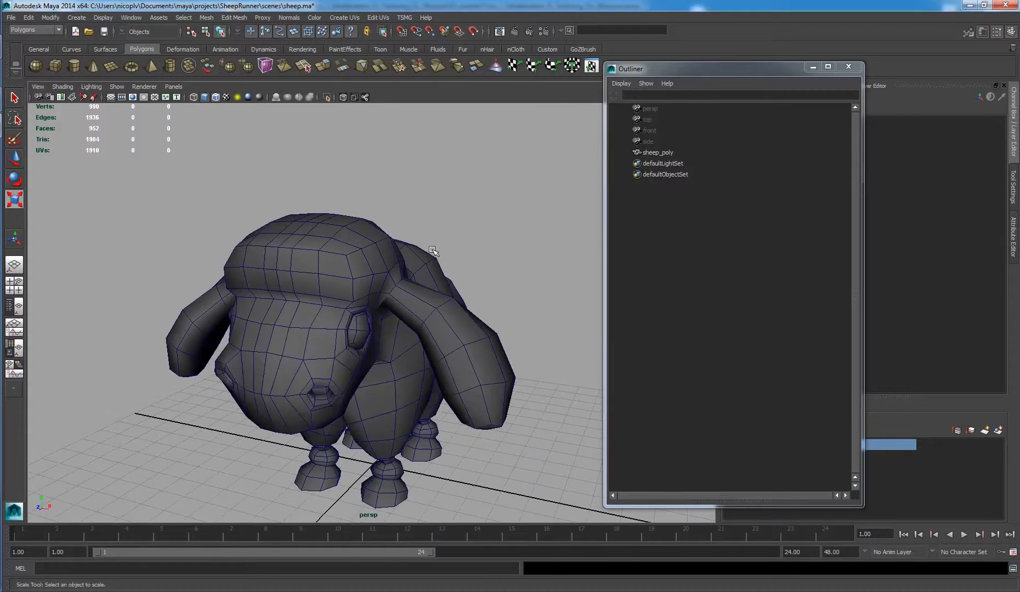
left_click_drag(420, 255, 418, 229, "alt")
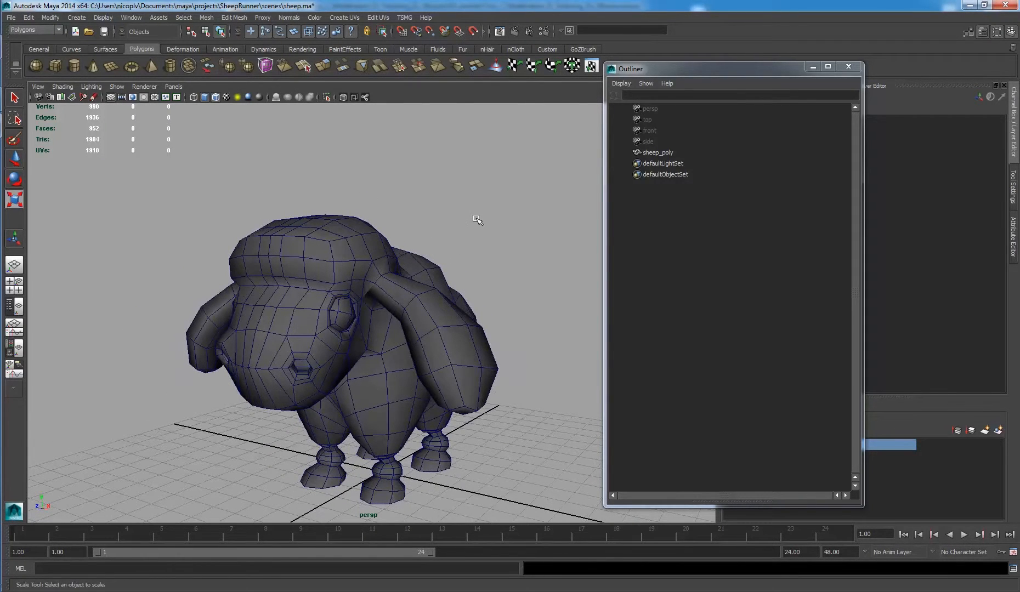
left_click_drag(495, 232, 466, 238, "alt")
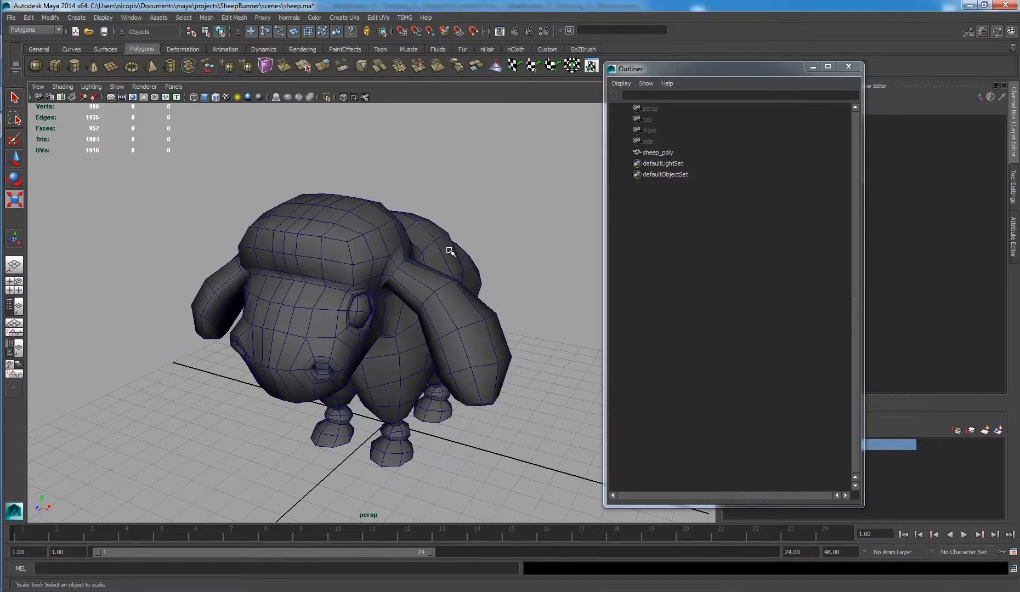
left_click(453, 254)
key("w")
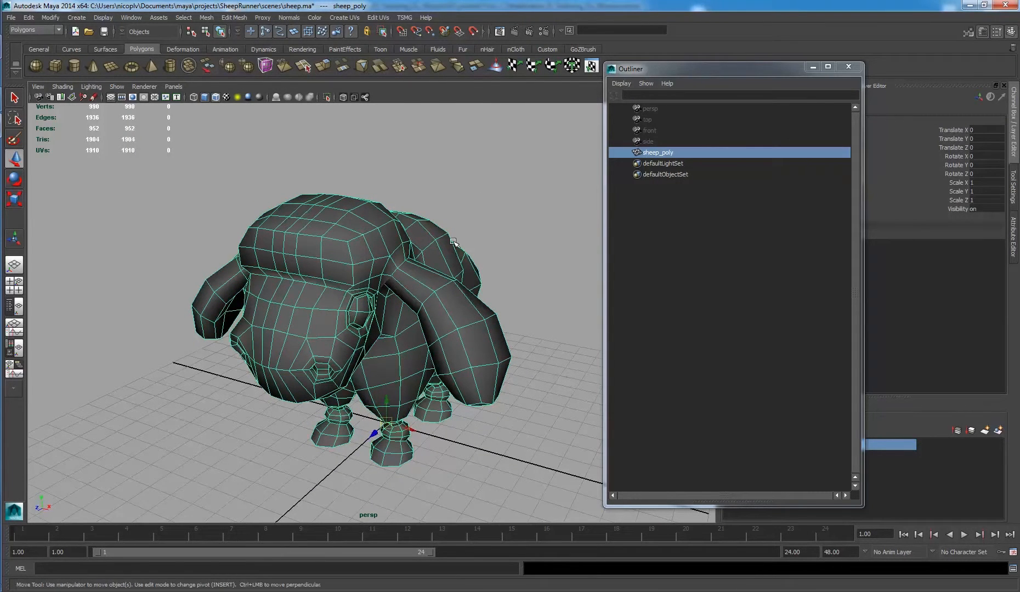
left_click_drag(455, 243, 493, 220, "alt")
left_click(547, 192)
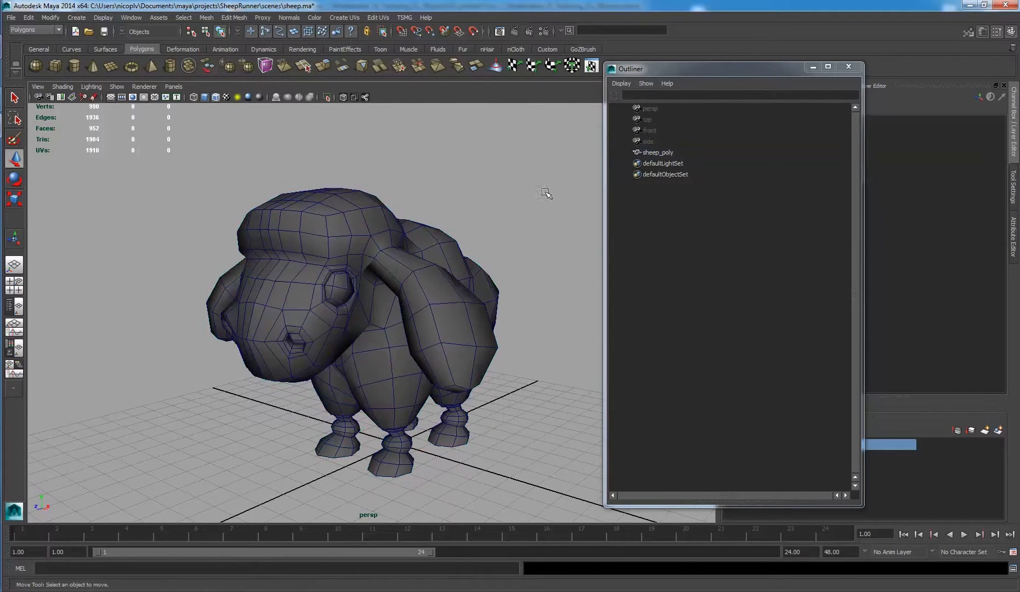
Step: With the sheep selected, check the file types offered in the Export Selection options, then close them without exporting
left_click(350, 220)
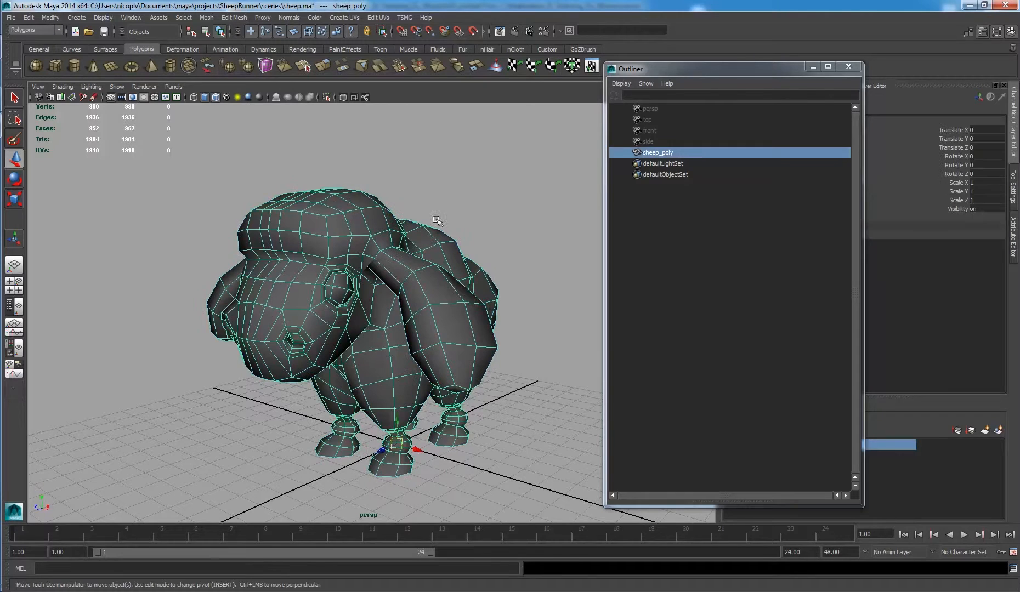
left_click(16, 19)
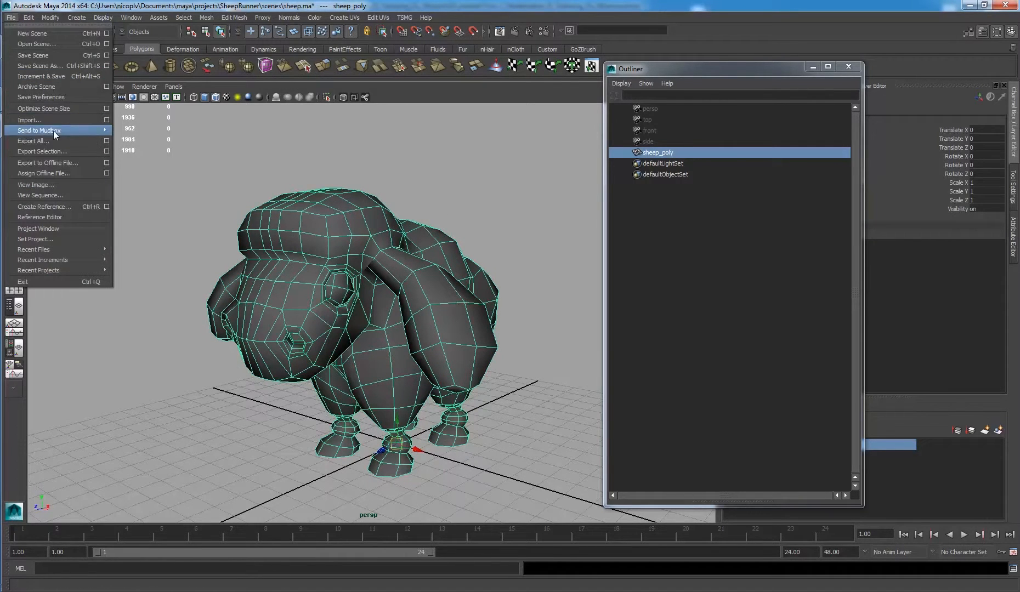
left_click(107, 151)
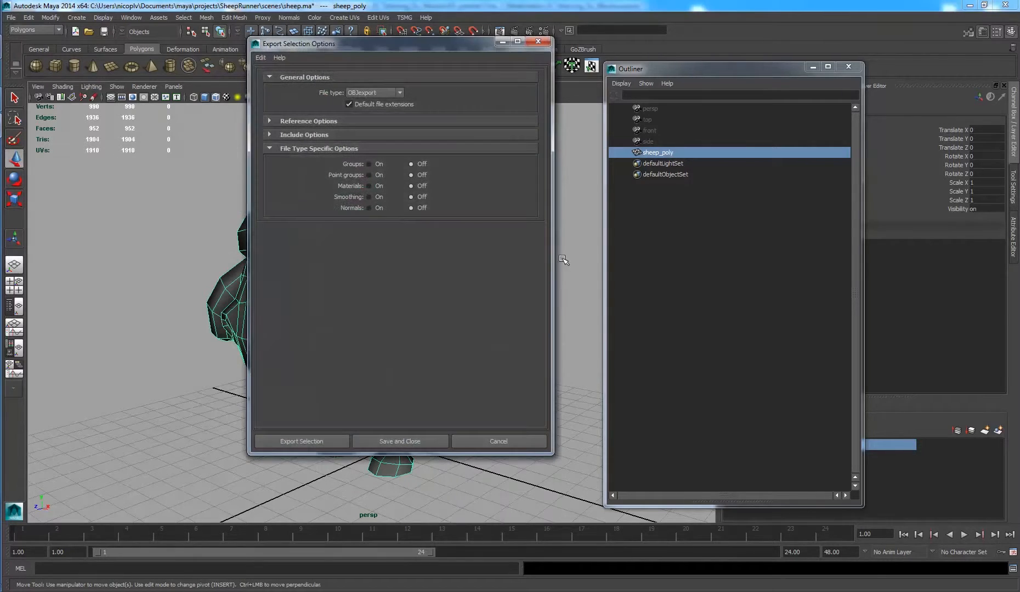
left_click(400, 94)
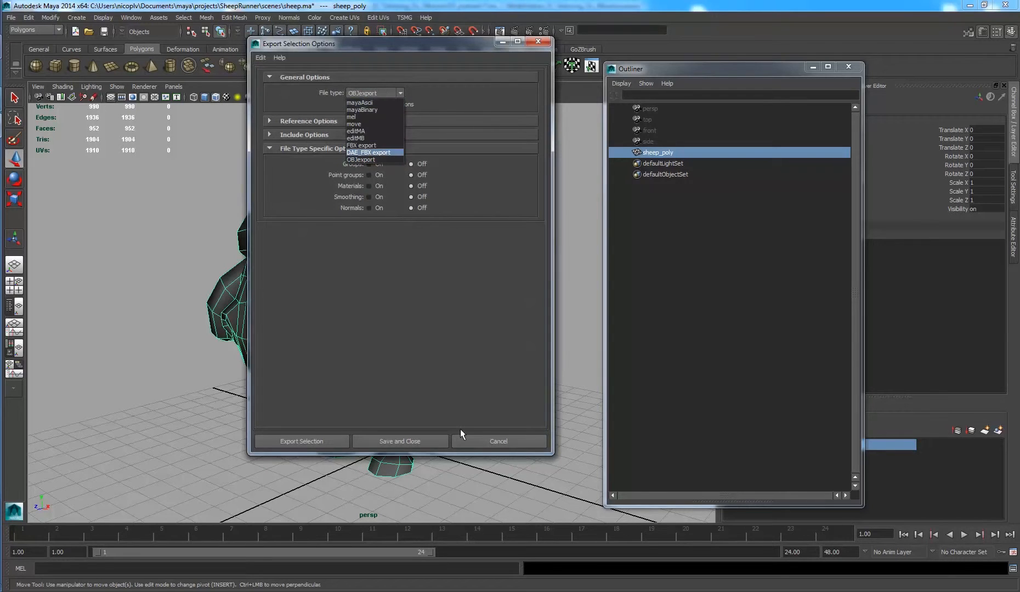
left_click(472, 439)
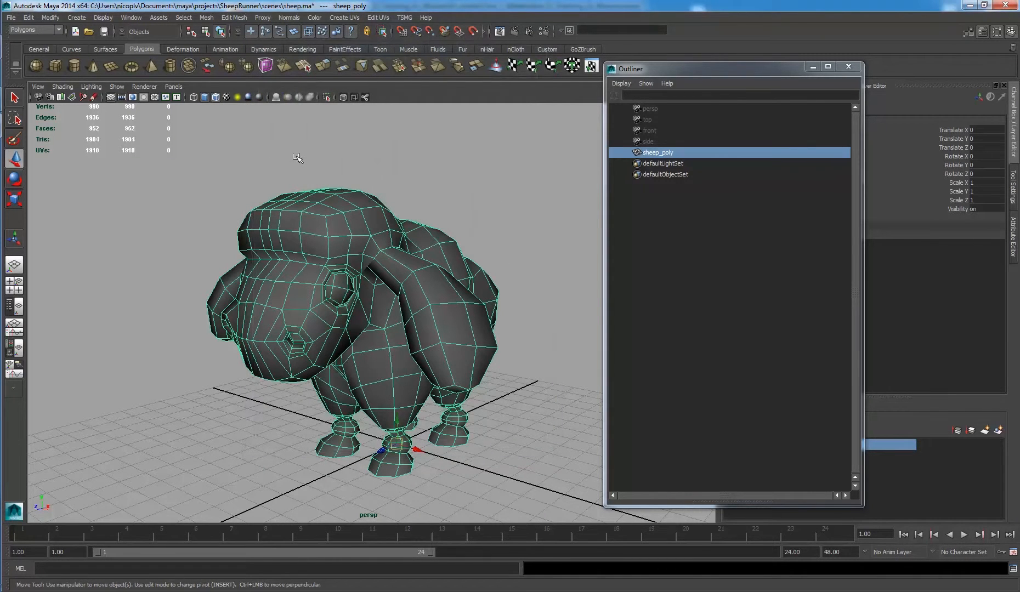
Step: Check in the Plug-in Manager whether objExport.mll is loaded and set to auto load
mouse_move(379, 156)
left_mouse_down("alt")
mouse_move(324, 155)
mouse_move(364, 167)
left_mouse_up("alt")
left_click(329, 156)
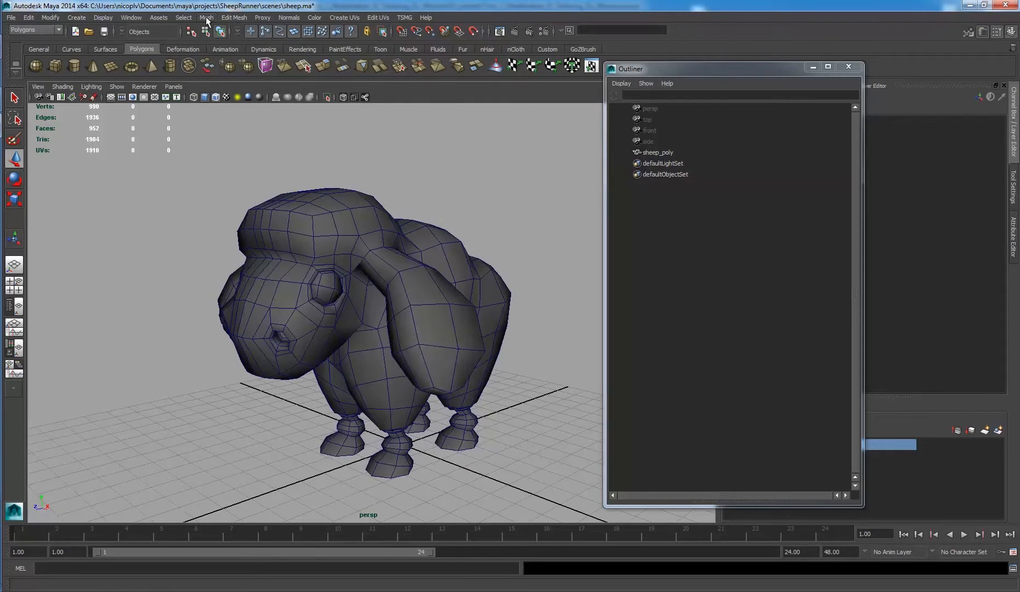
left_click(131, 18)
mouse_move(199, 74)
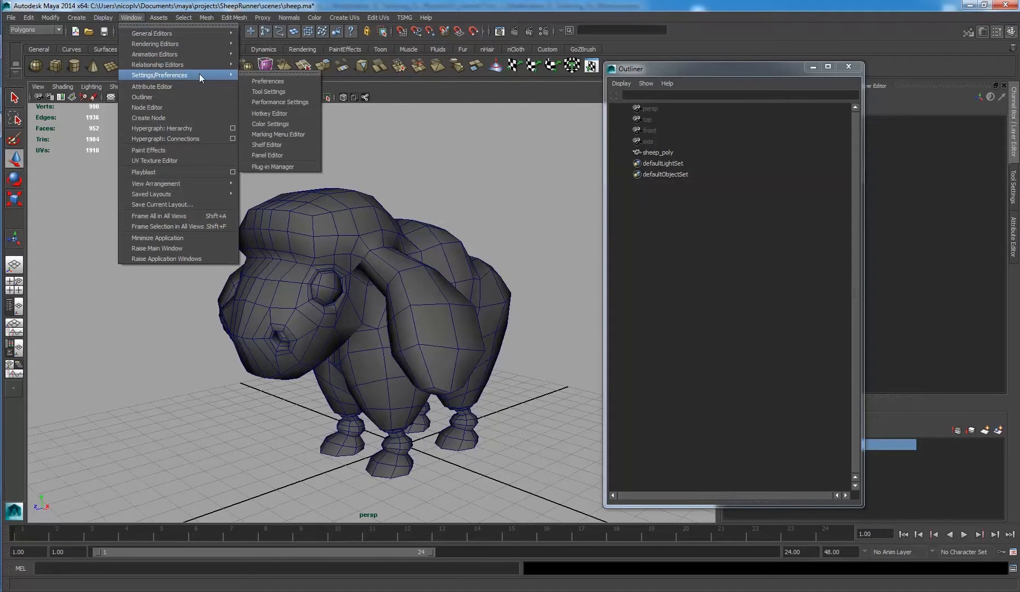
left_click(300, 167)
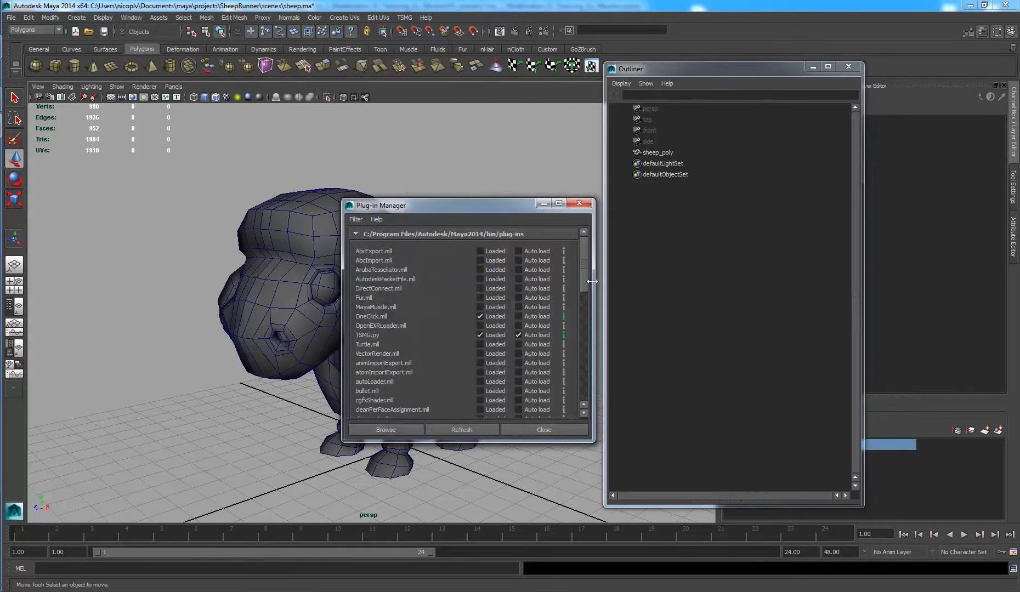
left_click_drag(587, 268, 582, 296)
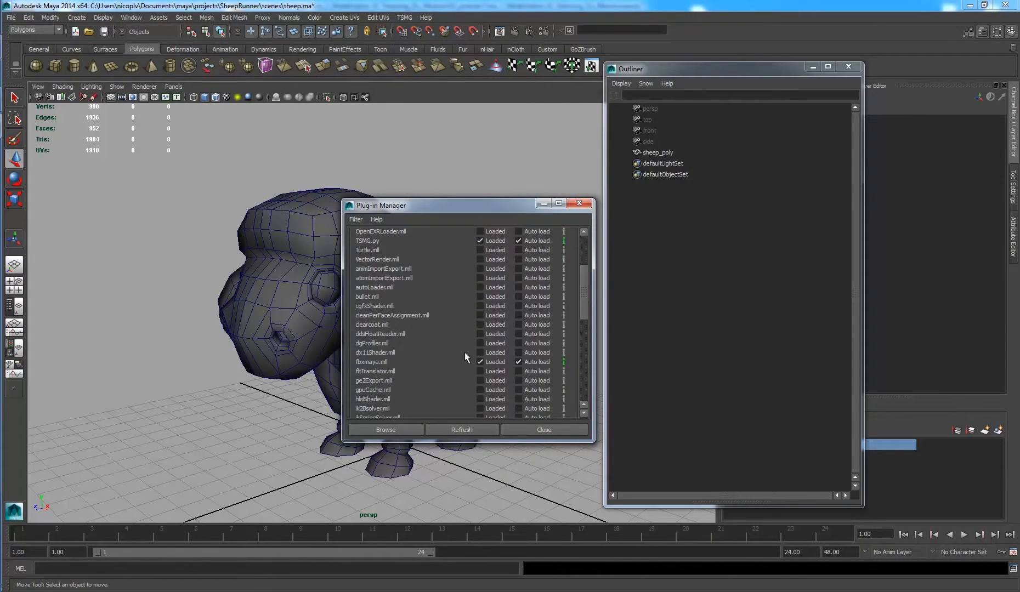
scroll(465, 352, "down", 6)
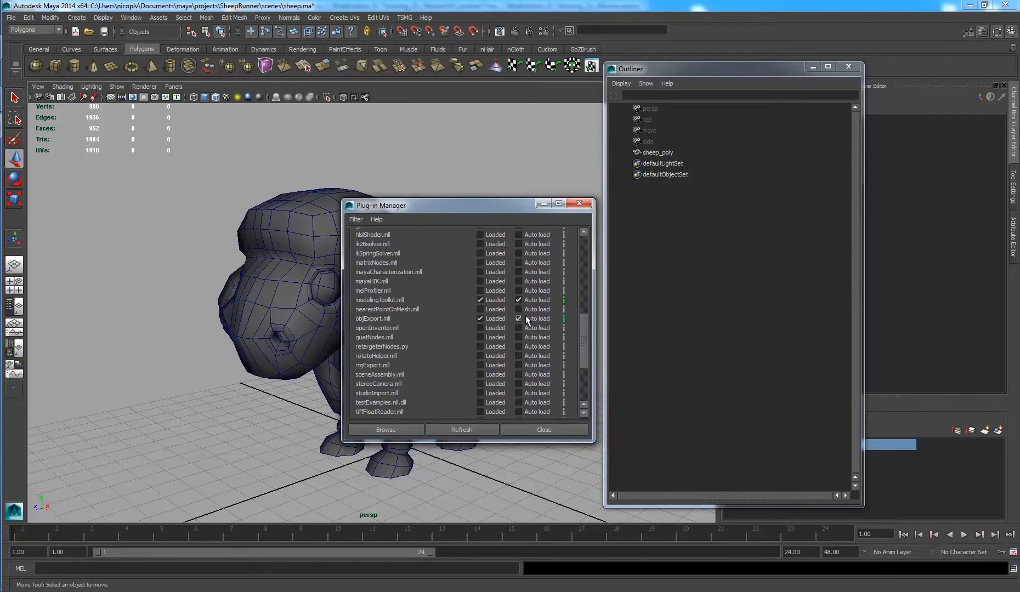
left_click(579, 203)
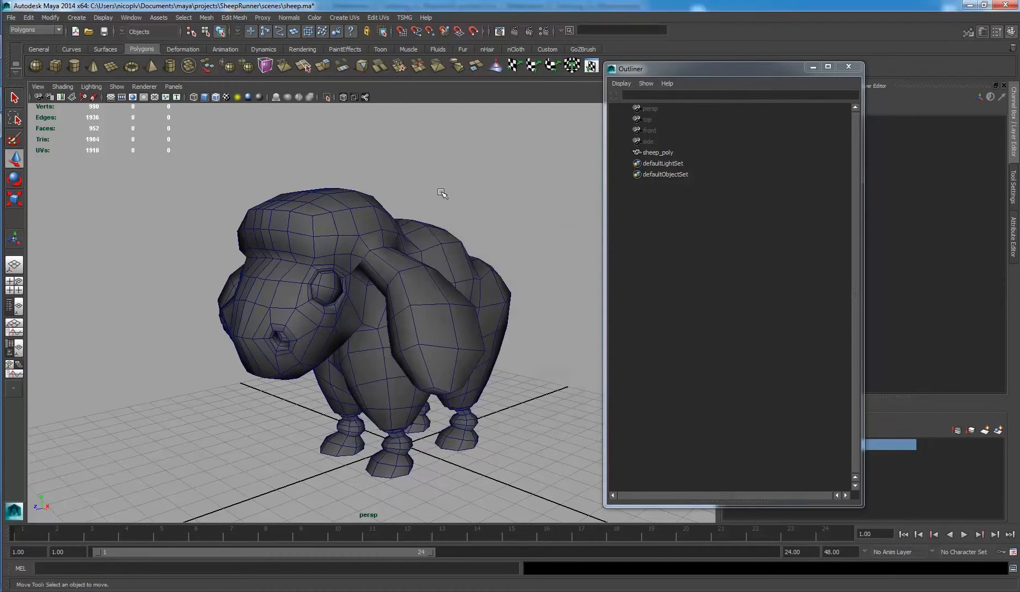
Step: Export the selected sheep mesh as an OBJ file named sheep_no_uv into the project's scenes folder
left_click(336, 211)
left_click(9, 18)
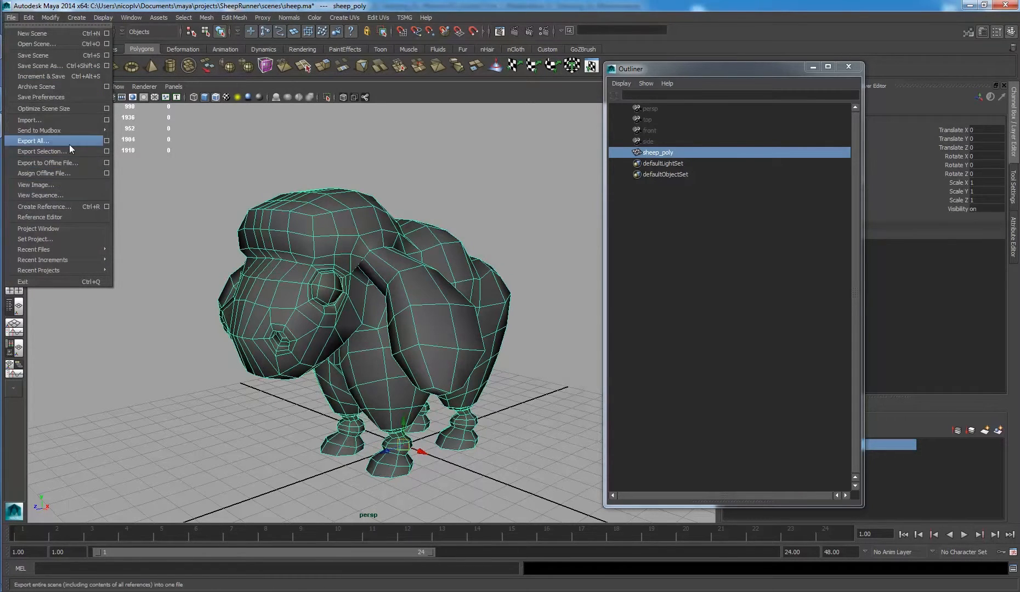
left_click(106, 152)
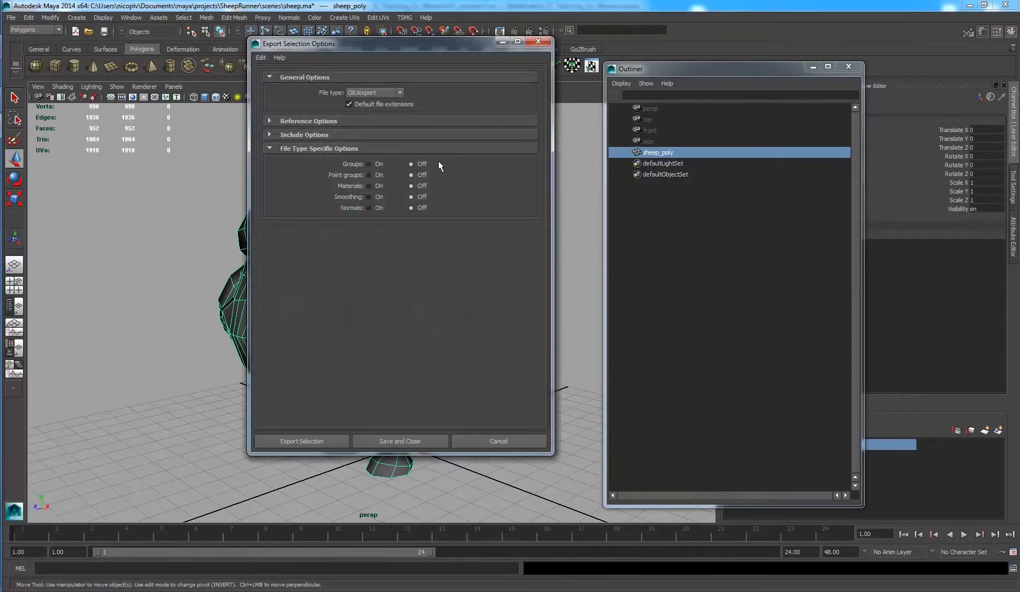
left_click(313, 444)
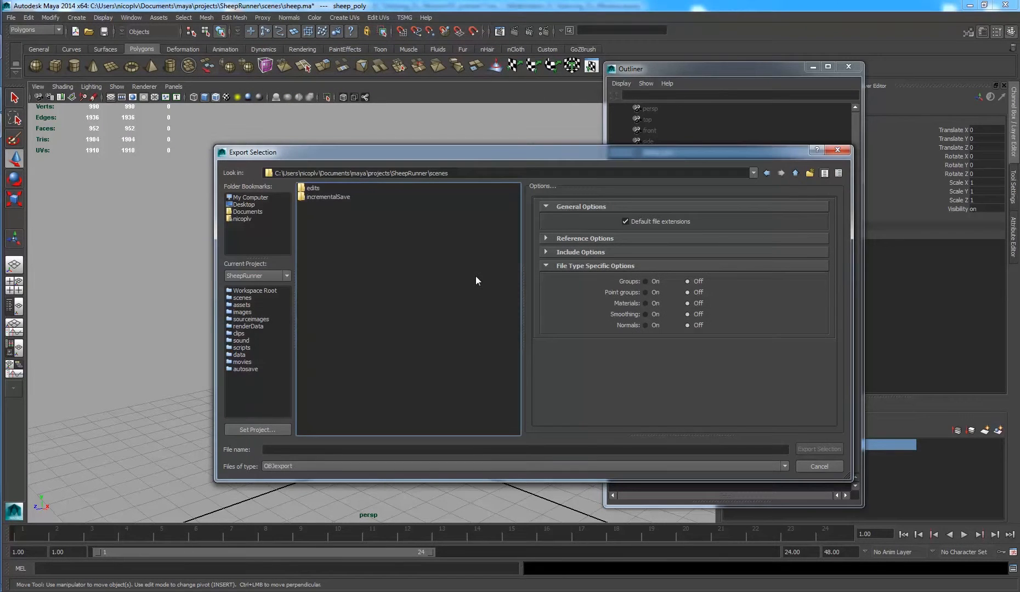
left_click(475, 449)
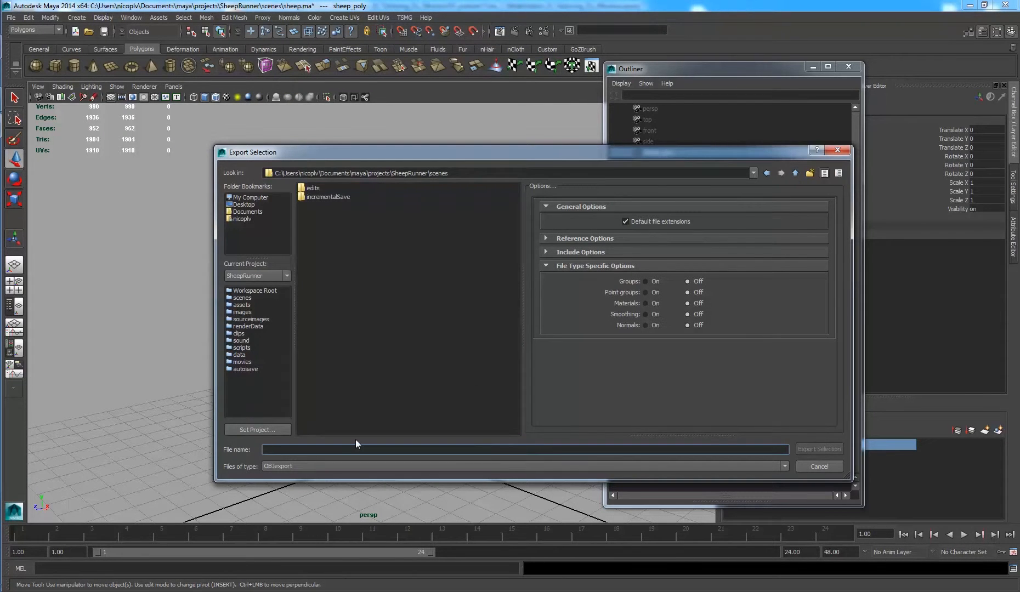
type("sheep_no_uv")
left_click(818, 448)
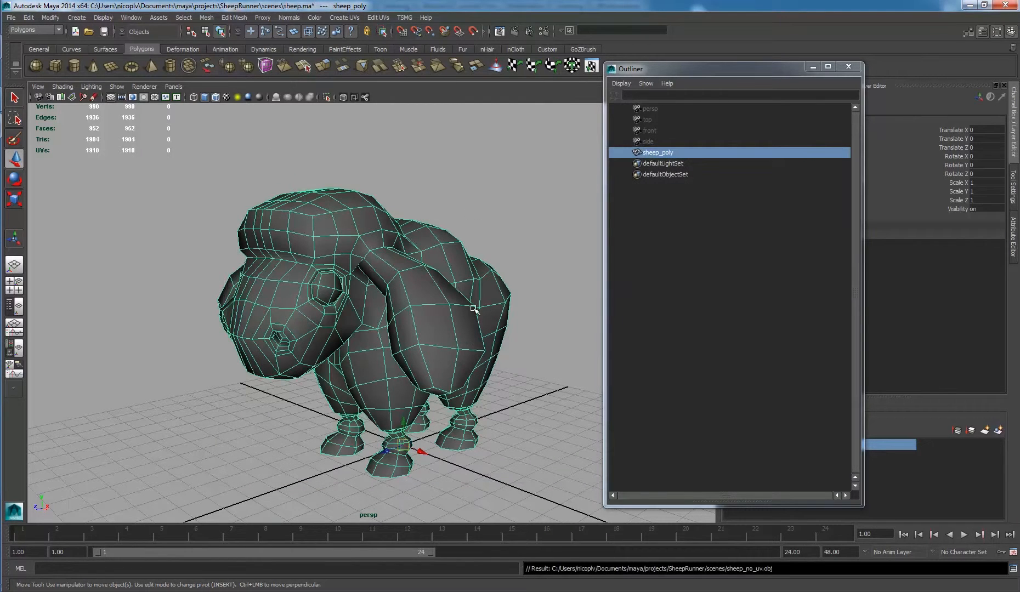